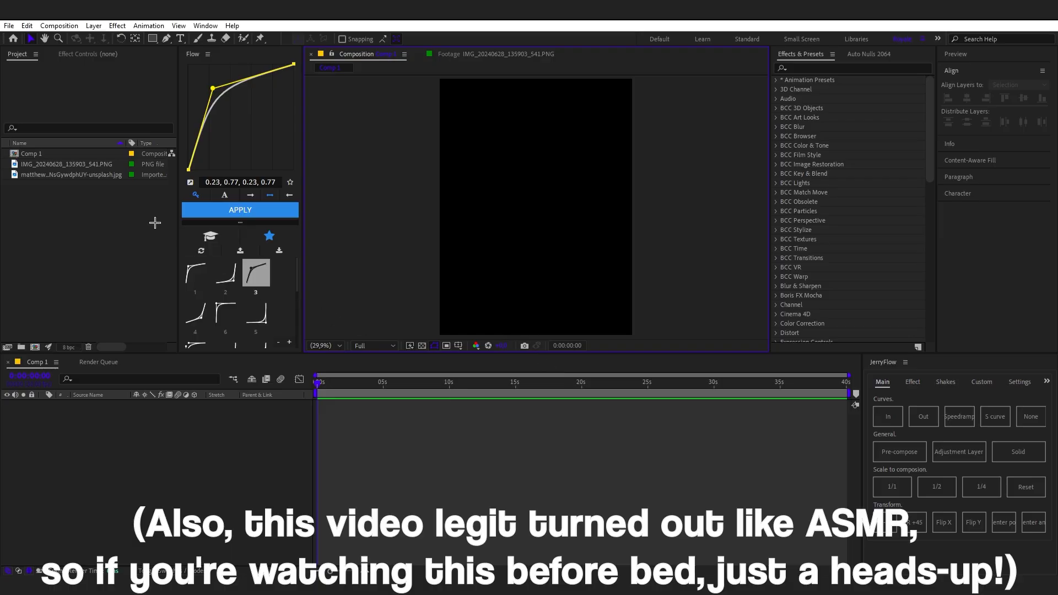
Add the landscape JPG to Comp 1 and scale it down until its height fits the composition frame
{"action": "left_click", "coordinate": [66, 163]}
{"action": "left_click", "coordinate": [88, 175]}
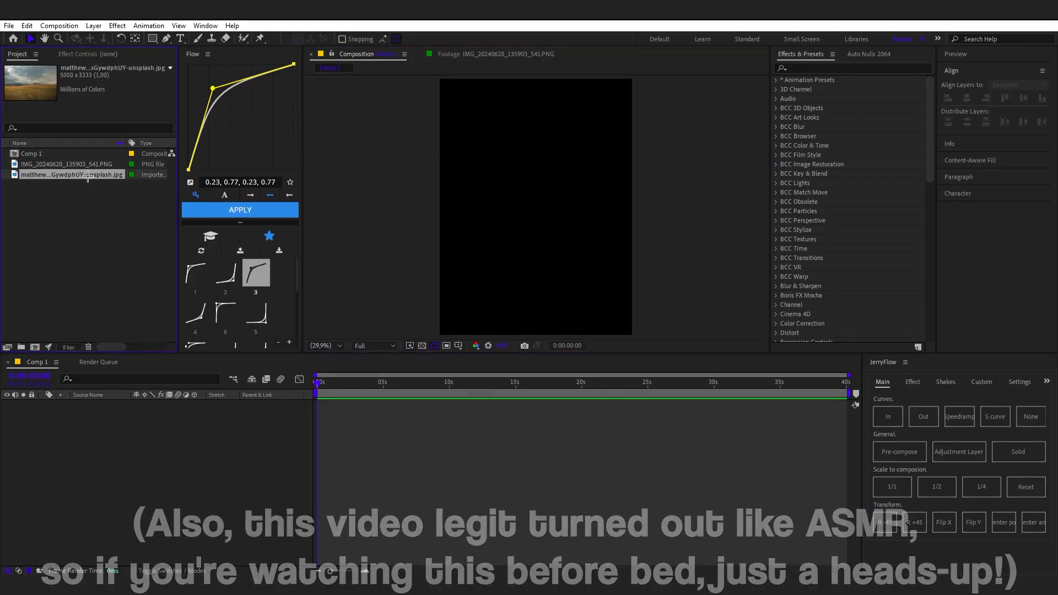
{"action": "left_click_drag", "start_coordinate": [88, 175], "coordinate": [168, 498]}
{"action": "key", "text": "s"}
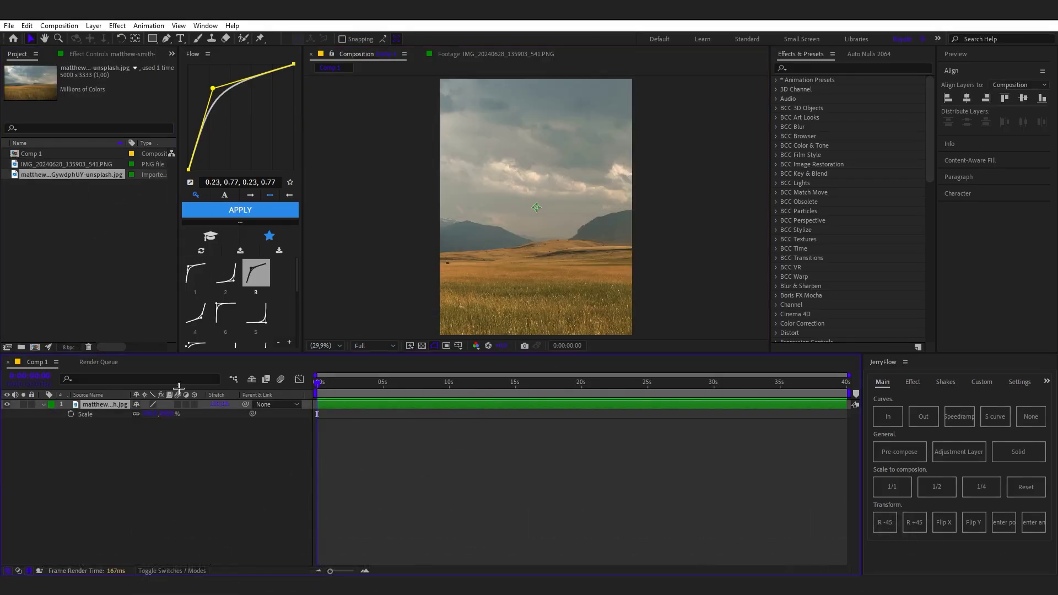
{"action": "left_click_drag", "start_coordinate": [148, 413], "coordinate": [122, 416]}
{"action": "left_click", "coordinate": [470, 455]}
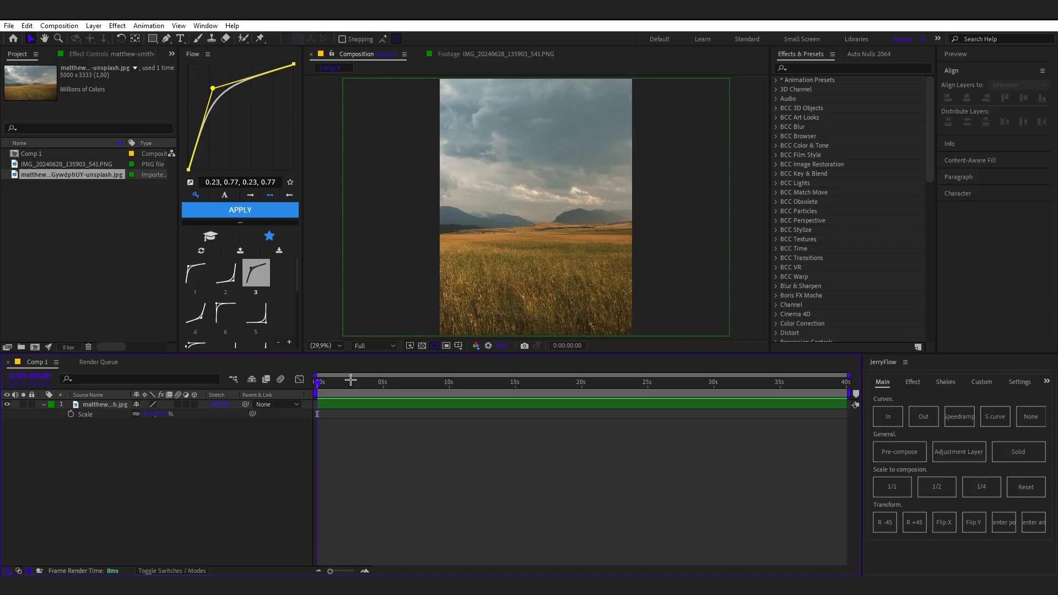
{"action": "left_click", "coordinate": [5, 404]}
{"action": "left_click", "coordinate": [5, 404]}
{"action": "left_click", "coordinate": [515, 407]}
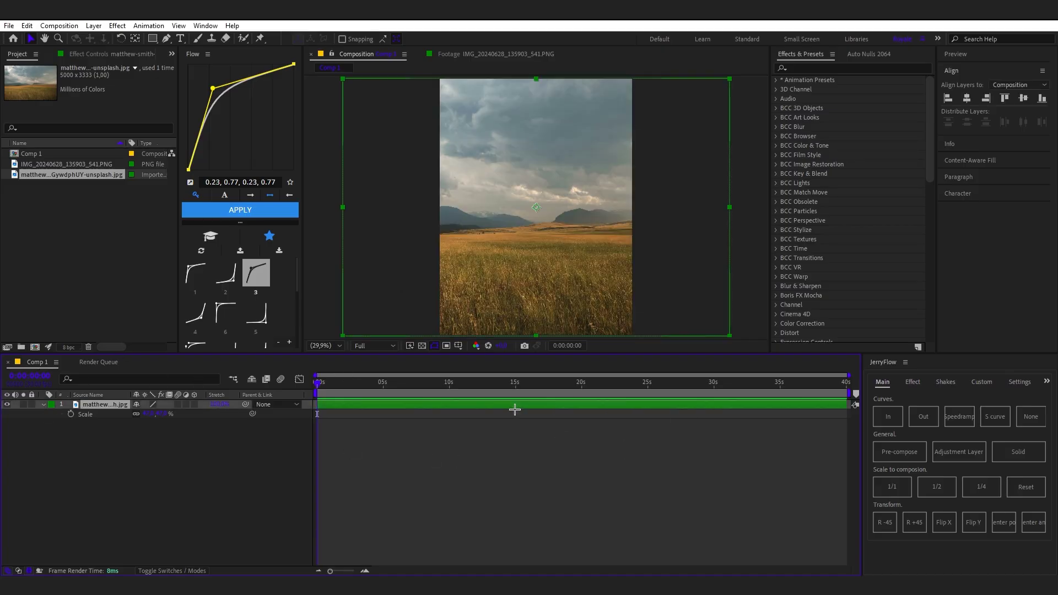
{"action": "left_click", "coordinate": [376, 455]}
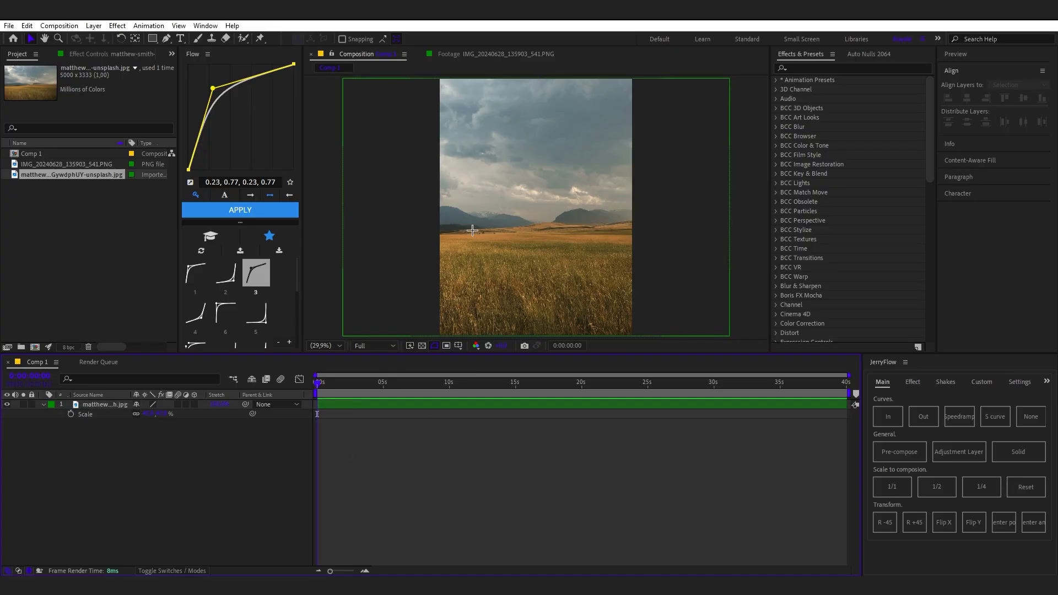
Add the character PNG above the landscape layer, then resize and position it slightly left of centre along the frame's lower edge
{"action": "left_click", "coordinate": [102, 165]}
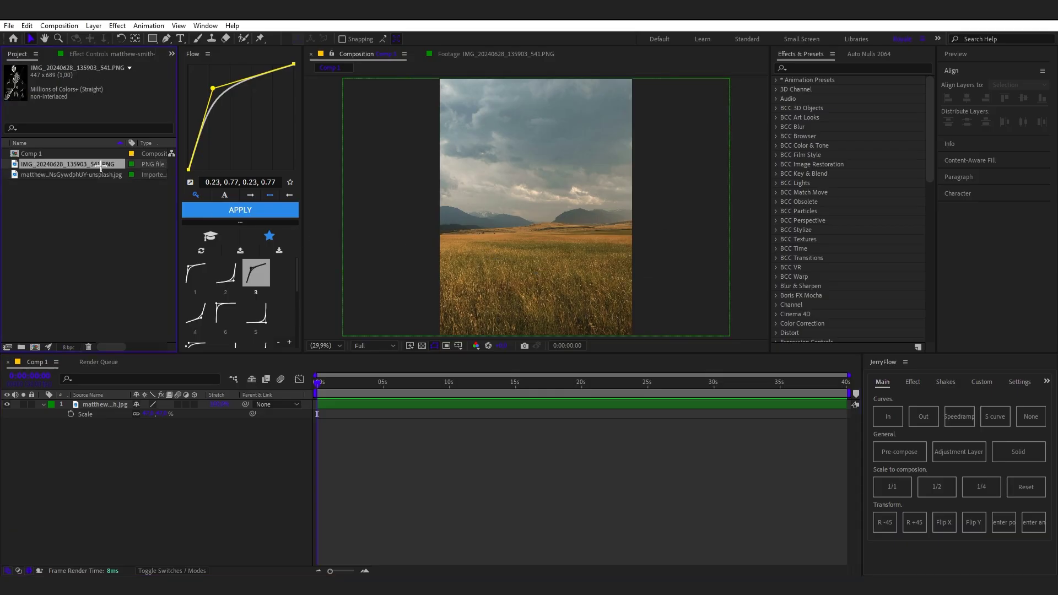
{"action": "left_click_drag", "start_coordinate": [118, 395], "coordinate": [267, 442]}
{"action": "left_click", "coordinate": [397, 440]}
{"action": "left_click", "coordinate": [375, 403]}
{"action": "key", "text": "s"}
{"action": "left_click_drag", "start_coordinate": [130, 419], "coordinate": [108, 417]}
{"action": "left_click", "coordinate": [507, 474]}
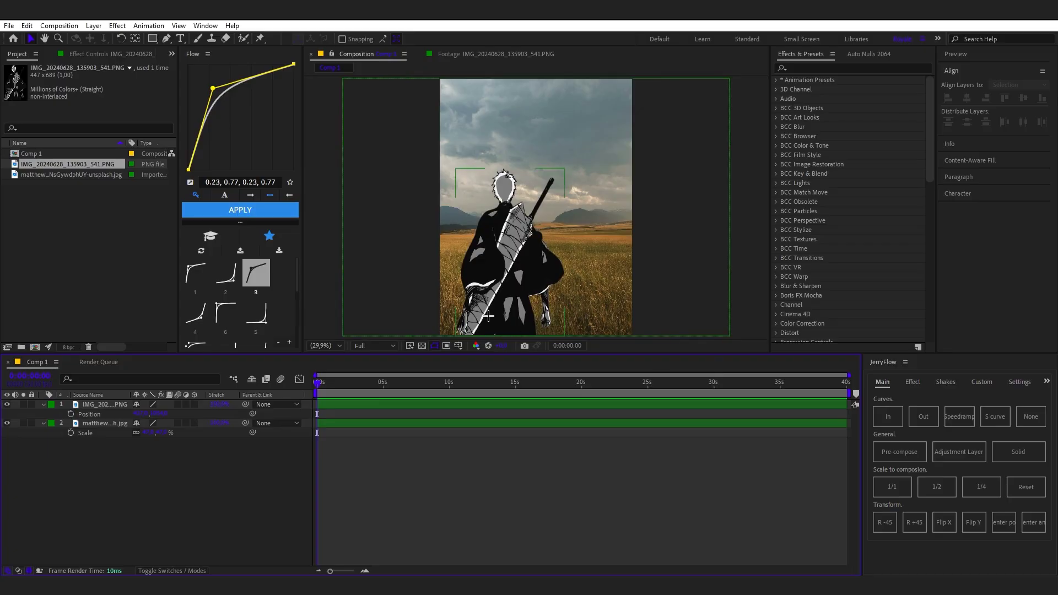
End the work area at 0:00:07:10 and trim the composition to it
{"action": "key", "text": "u"}
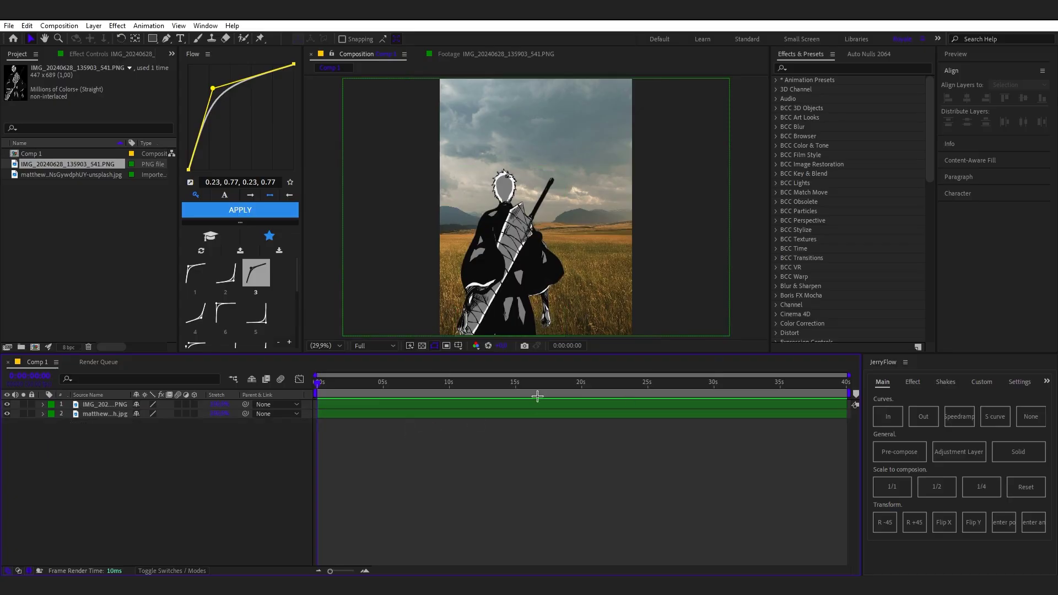
{"action": "key", "text": "space"}
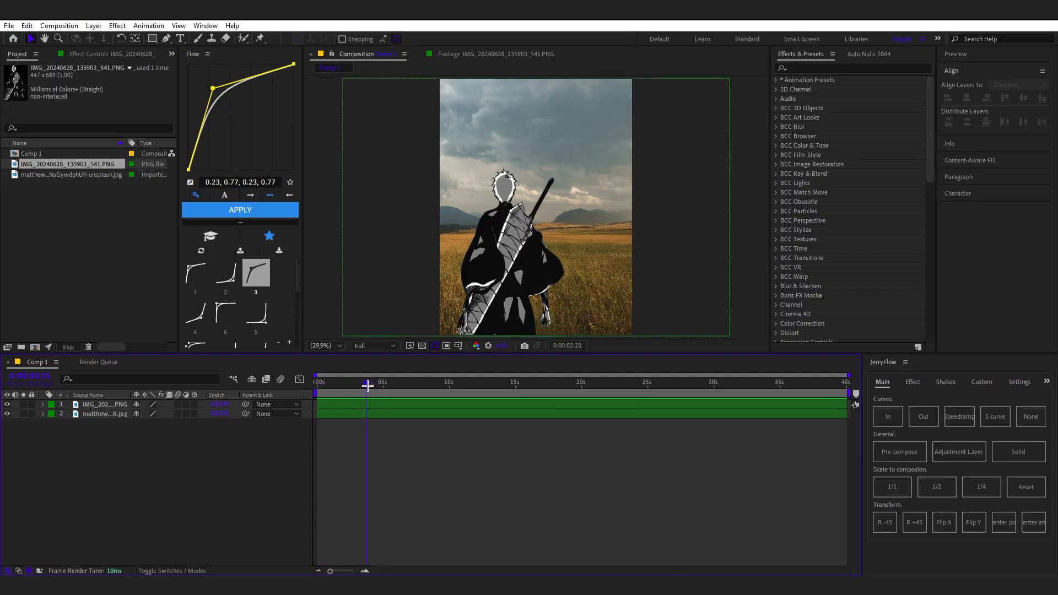
{"action": "right_click", "coordinate": [414, 389]}
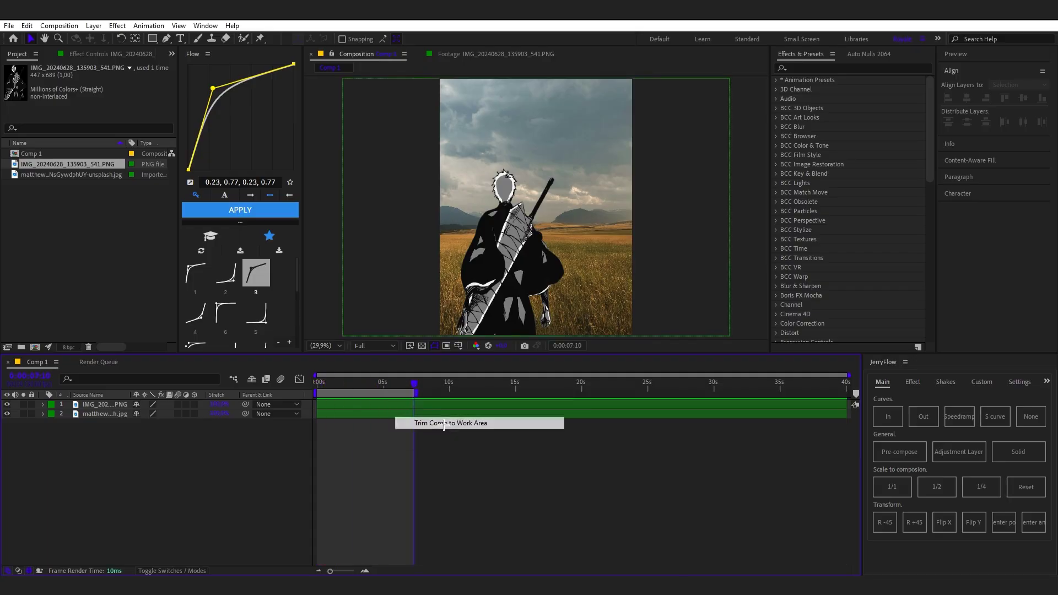
{"action": "left_click", "coordinate": [435, 422]}
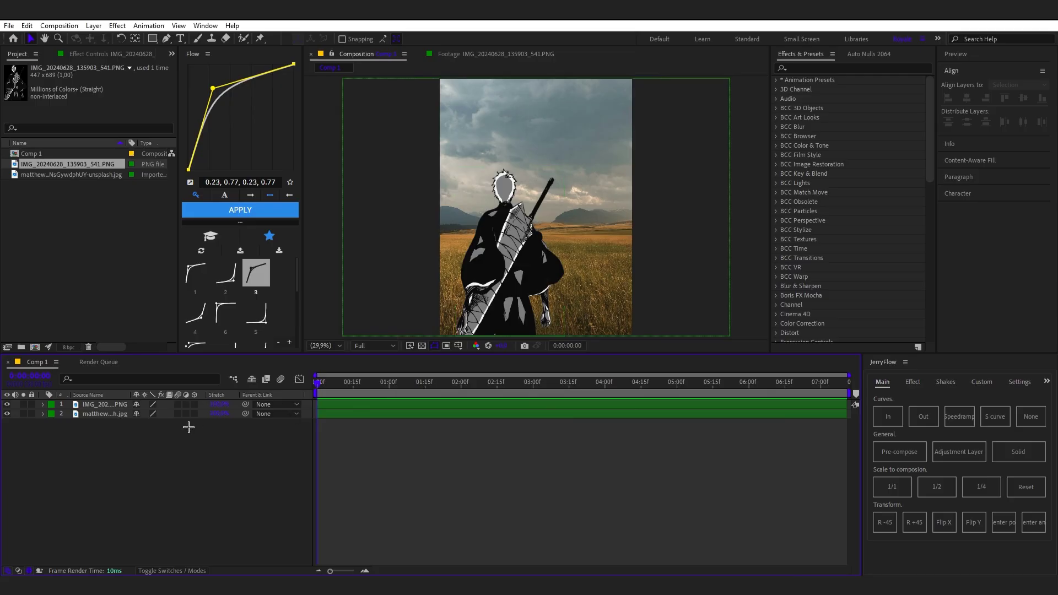
Enable 3D and motion blur for both the character and landscape layers
{"action": "left_click_drag", "start_coordinate": [194, 405], "coordinate": [194, 413]}
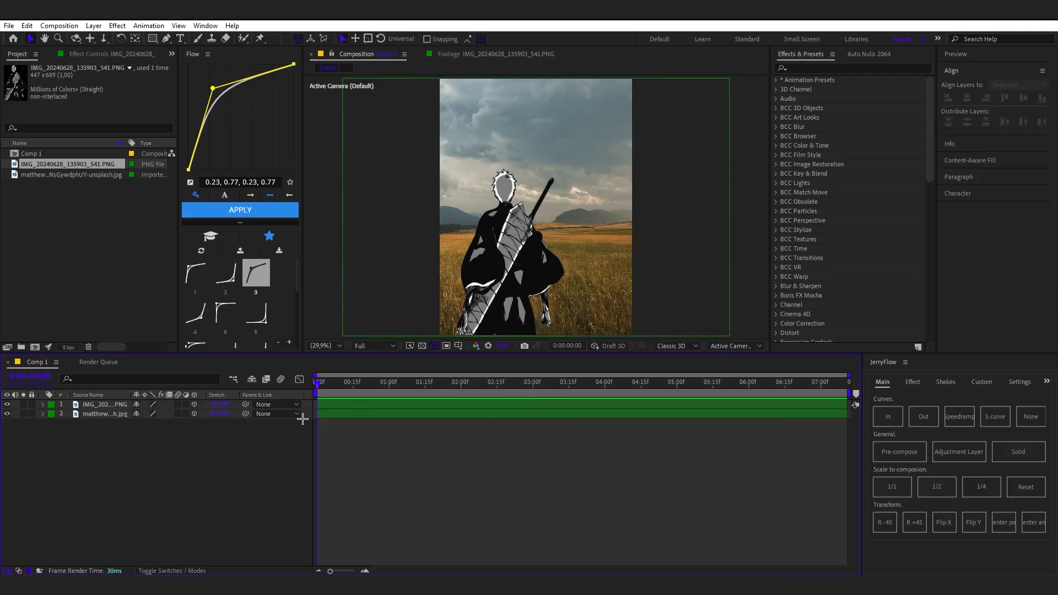
{"action": "key", "text": "ctrl+a"}
{"action": "left_click", "coordinate": [178, 403]}
{"action": "left_click", "coordinate": [666, 469]}
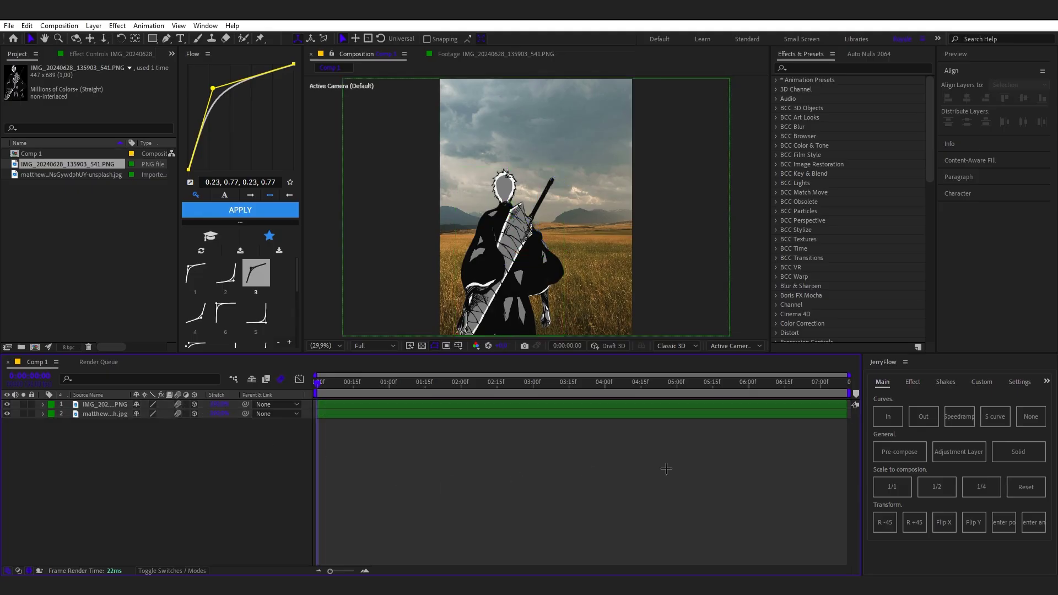
Create a two-node camera with the default settings and place it beneath the image layers
{"action": "right_click", "coordinate": [312, 514]}
{"action": "mouse_move", "coordinate": [243, 371]}
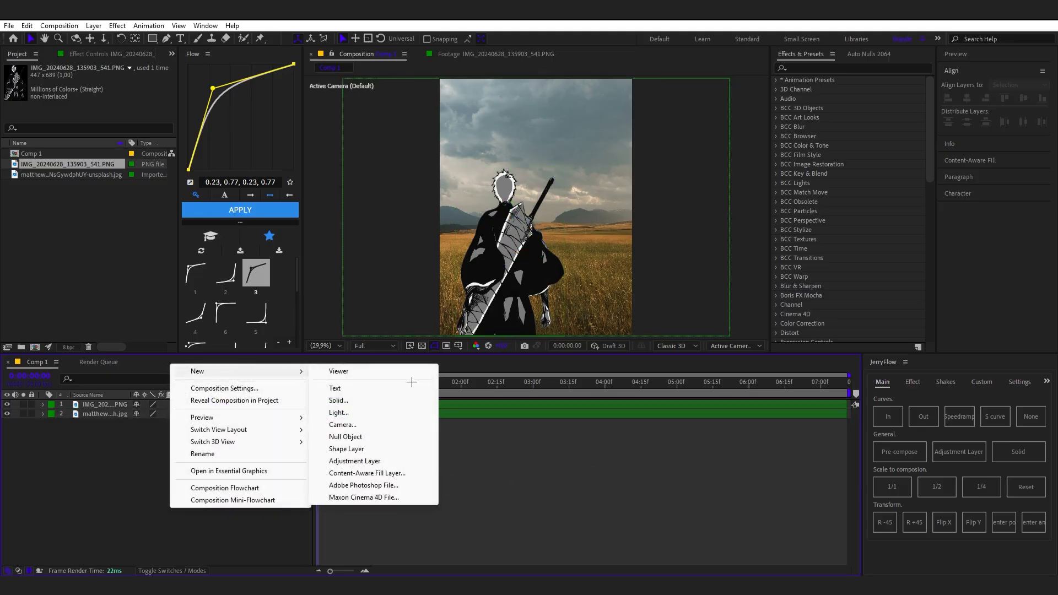
{"action": "left_click", "coordinate": [343, 424]}
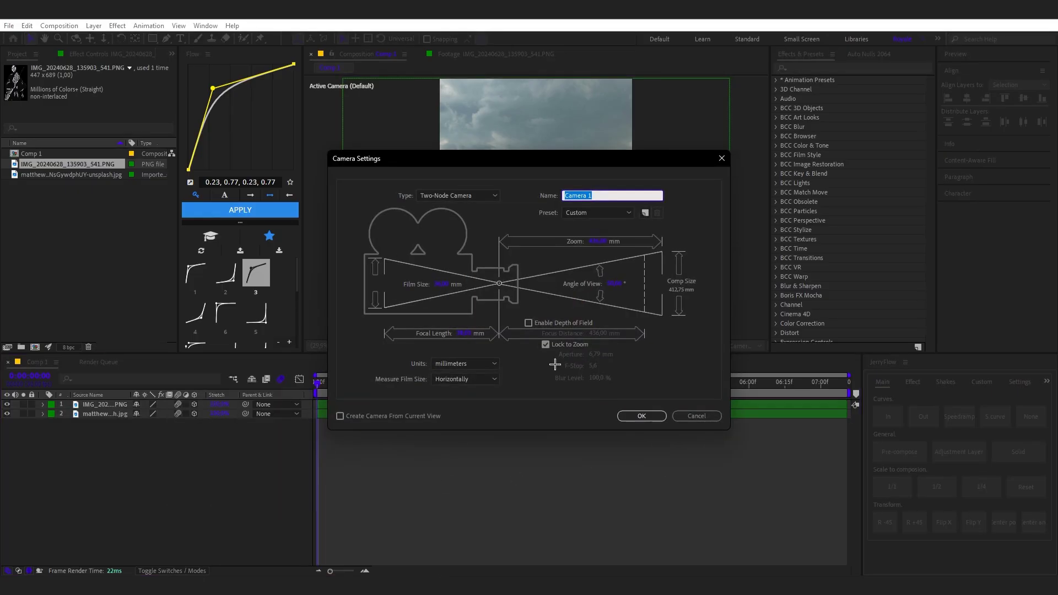
{"action": "left_click", "coordinate": [642, 416]}
{"action": "left_click_drag", "start_coordinate": [110, 405], "coordinate": [125, 473]}
Push the landscape layer back in Z space and scale it up until it fills the frame
{"action": "left_click", "coordinate": [366, 417]}
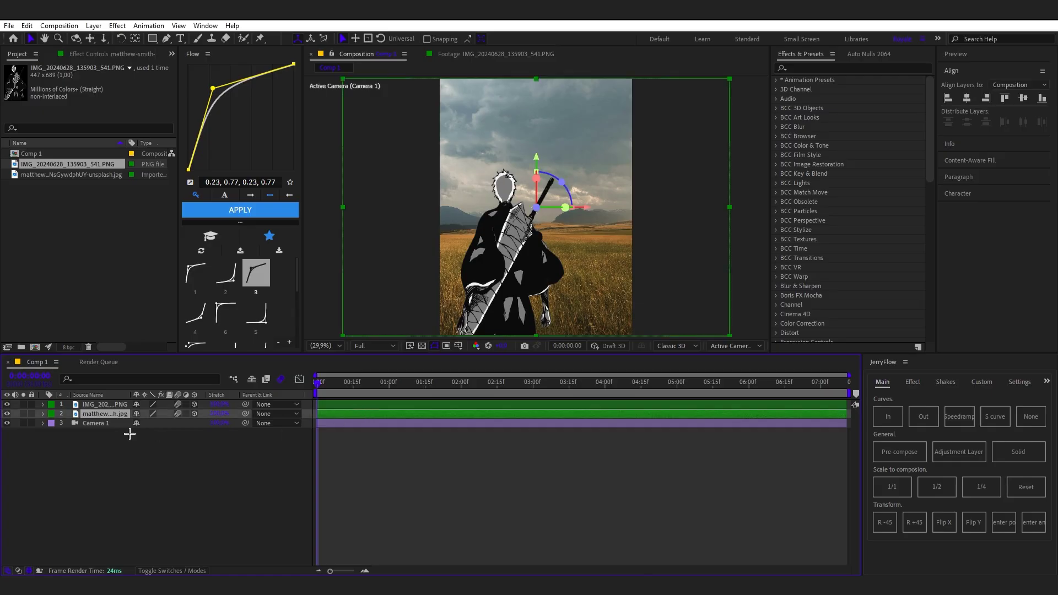
{"action": "key", "text": "p"}
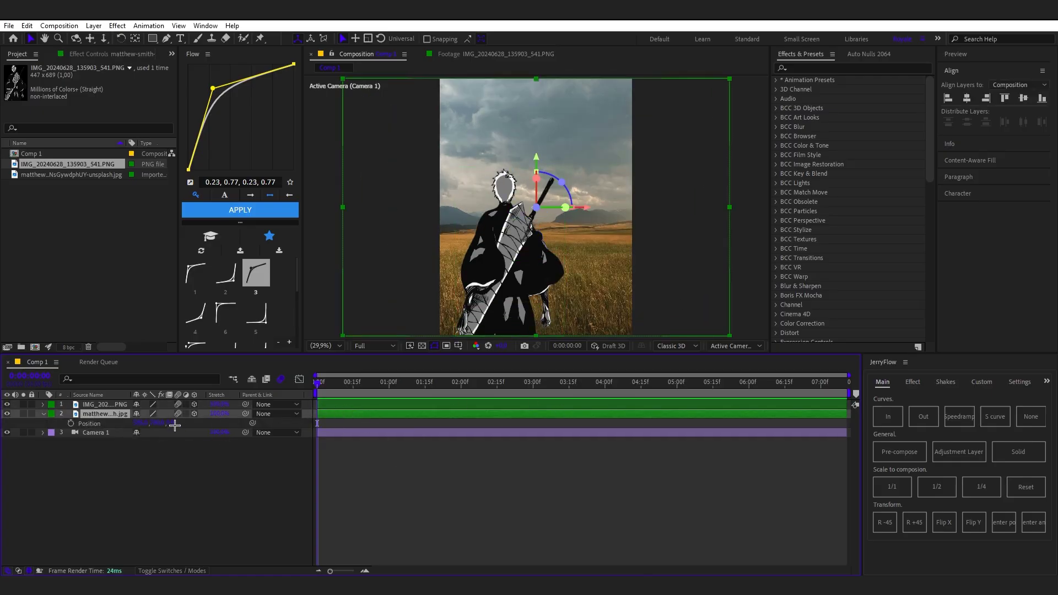
{"action": "left_click_drag", "start_coordinate": [173, 424], "coordinate": [438, 432]}
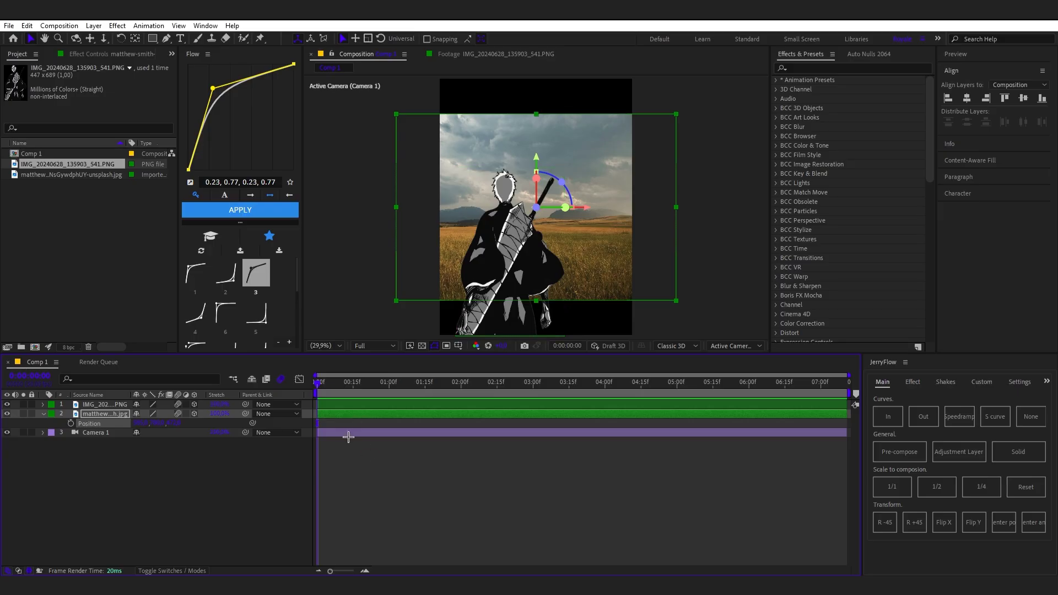
{"action": "left_click_drag", "start_coordinate": [147, 424], "coordinate": [215, 427]}
{"action": "left_click", "coordinate": [557, 478]}
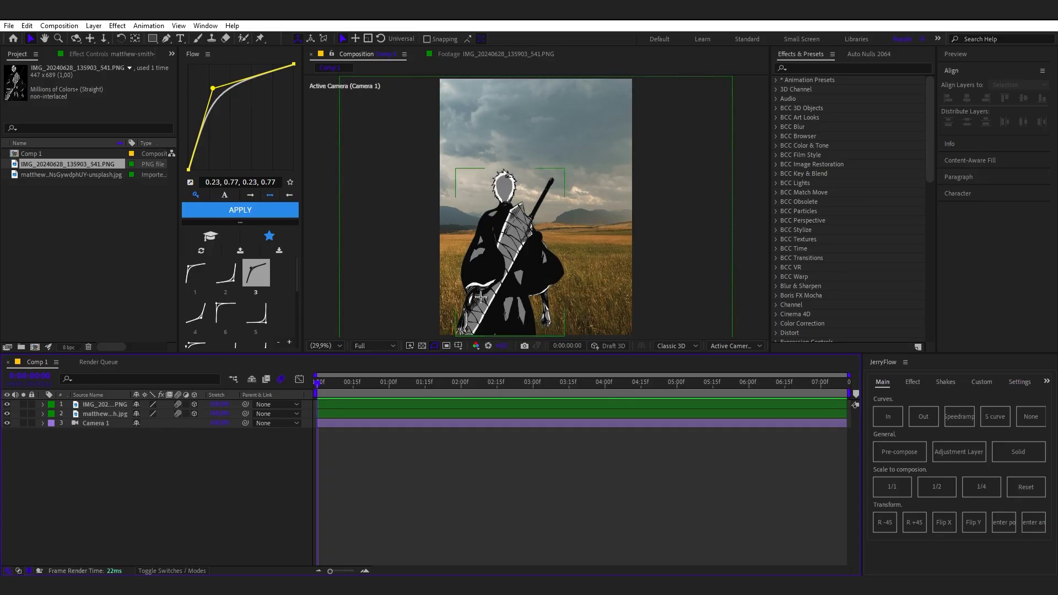
Examine the depth between the character and landscape layers in Custom View 3 and return to the Active Camera view
{"action": "left_click", "coordinate": [520, 250]}
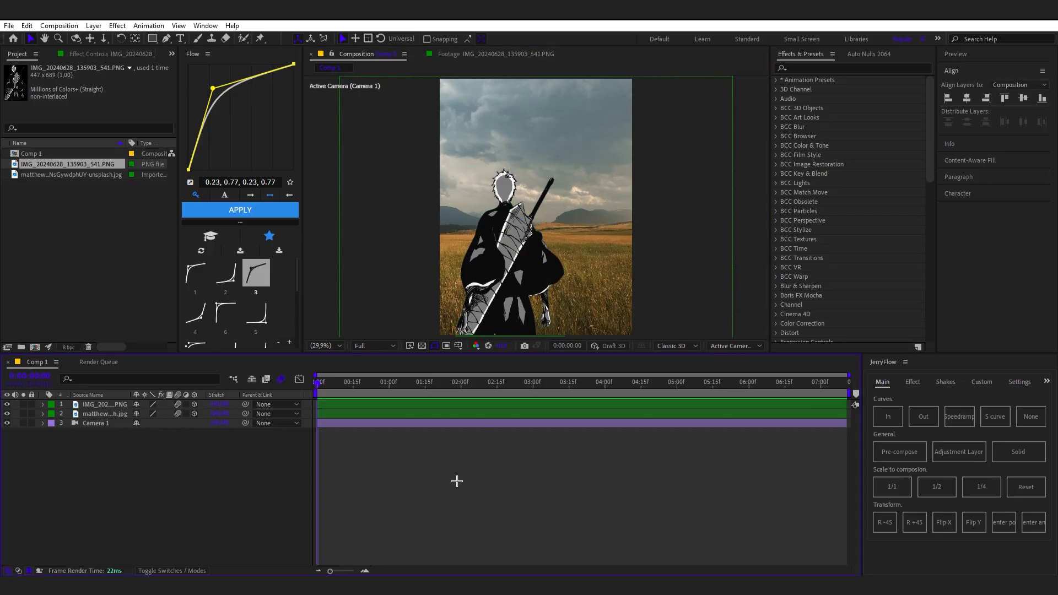
{"action": "left_click", "coordinate": [733, 345]}
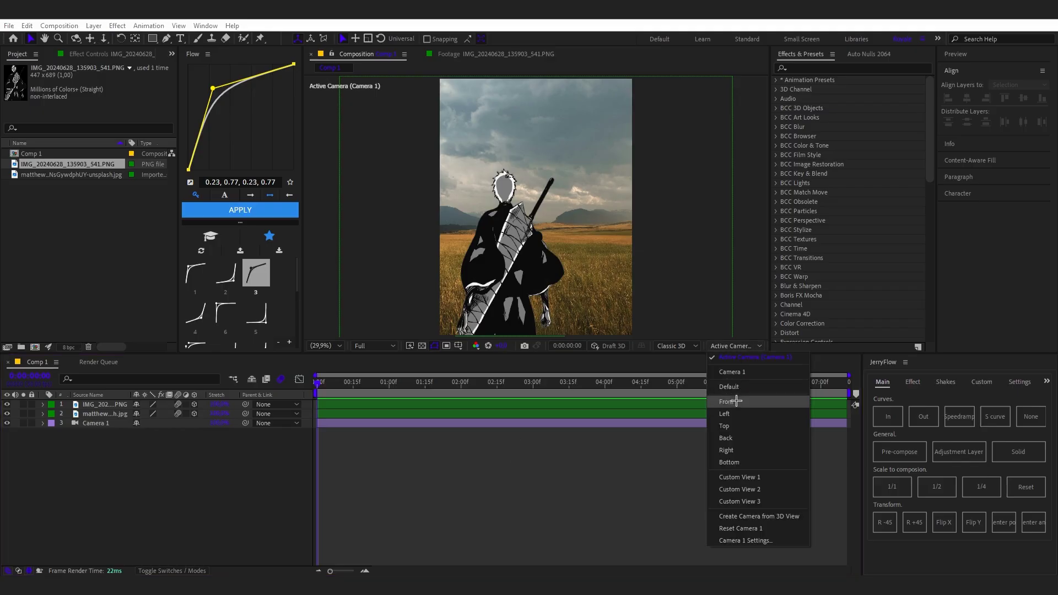
{"action": "left_click", "coordinate": [738, 501]}
{"action": "left_click", "coordinate": [105, 413]}
{"action": "key", "text": "p"}
{"action": "left_click_drag", "start_coordinate": [173, 423], "coordinate": [195, 457]}
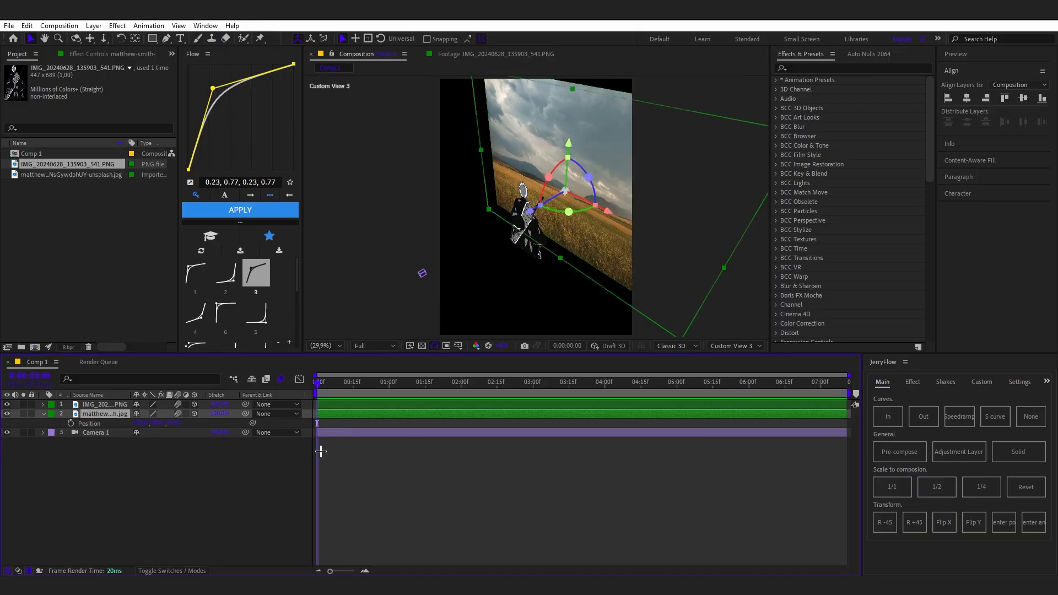
{"action": "left_click", "coordinate": [744, 346]}
{"action": "left_click", "coordinate": [734, 372]}
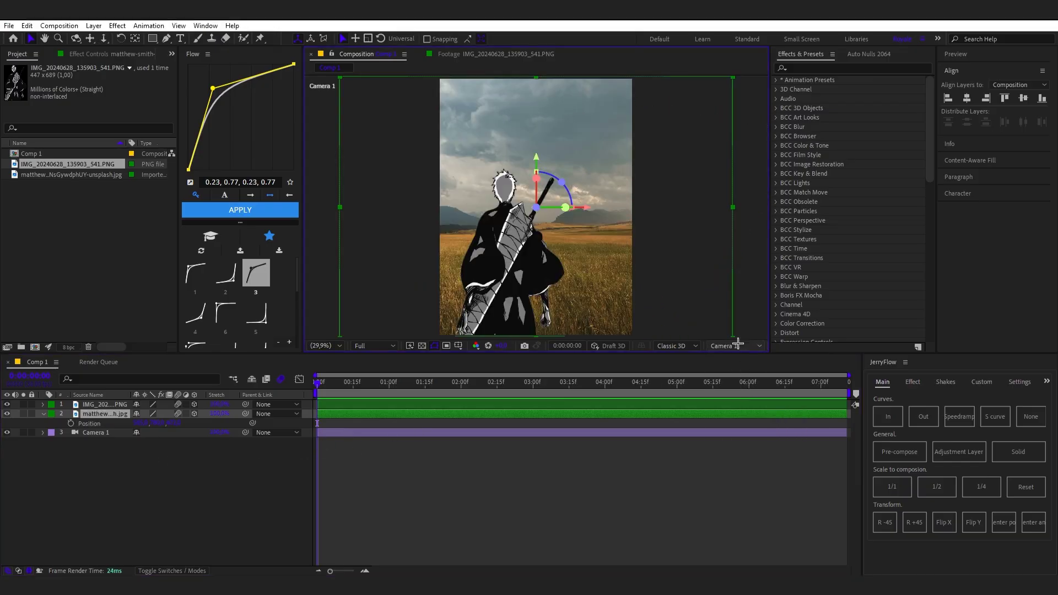
{"action": "left_click", "coordinate": [735, 346]}
{"action": "left_click", "coordinate": [755, 357]}
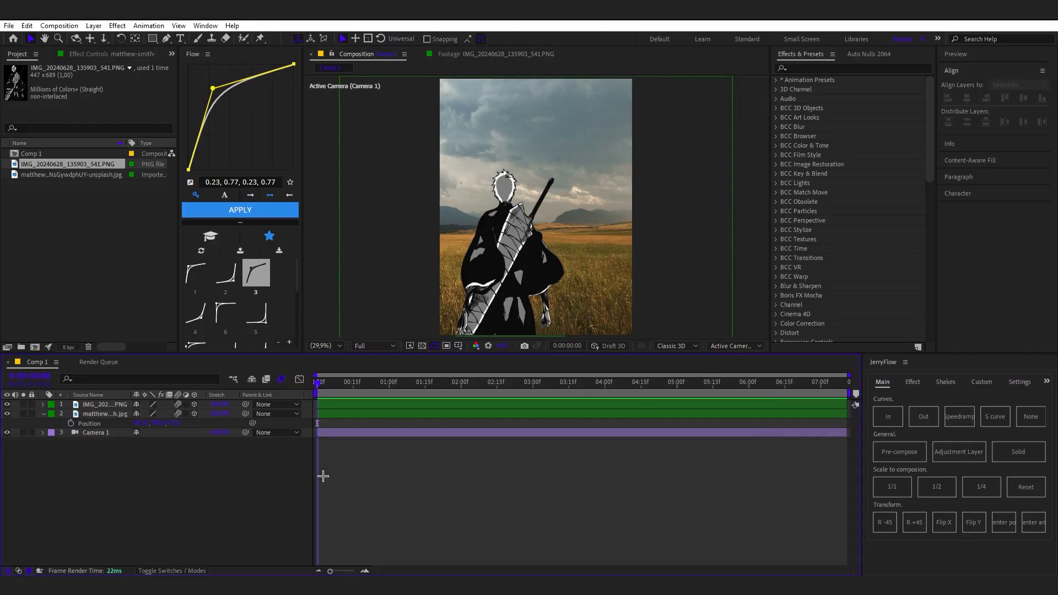
Create a null object as a 3D layer at the top of the layer stack
{"action": "key", "text": "u"}
{"action": "left_click", "coordinate": [366, 423]}
{"action": "right_click", "coordinate": [191, 484]}
{"action": "mouse_move", "coordinate": [255, 348]}
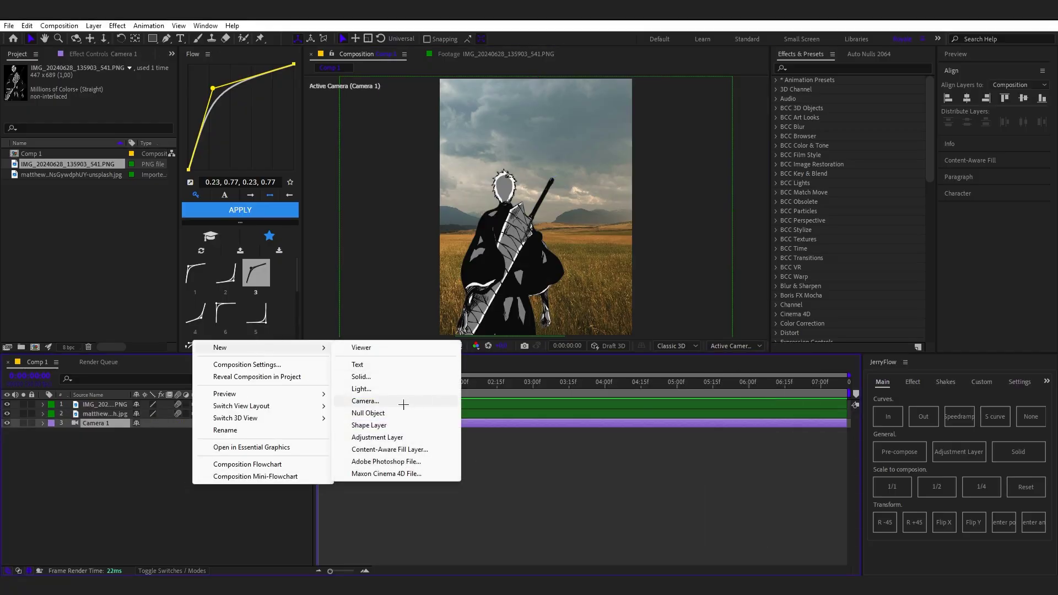
{"action": "left_click", "coordinate": [386, 413]}
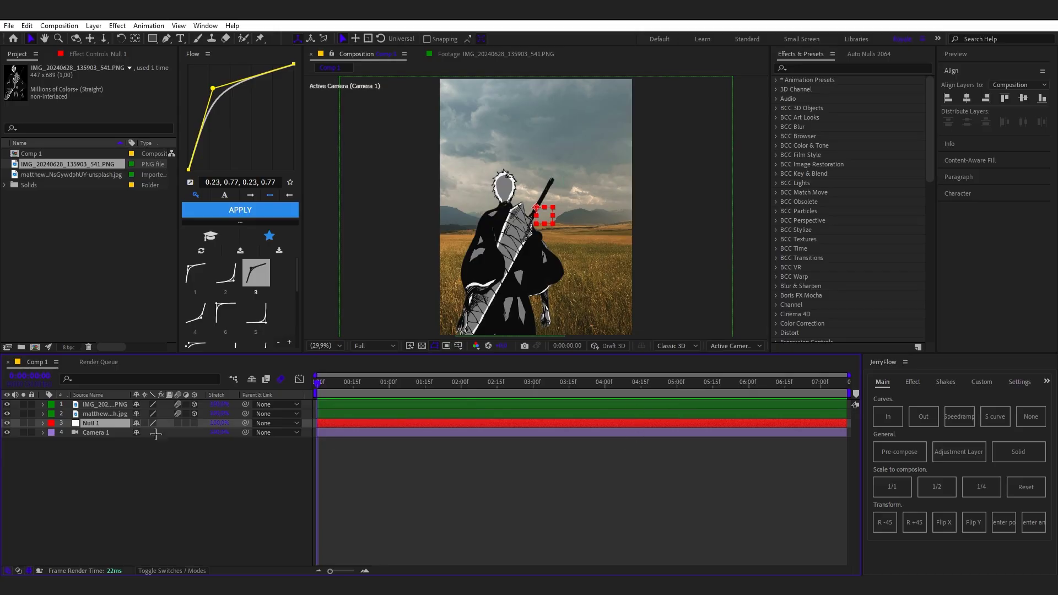
{"action": "left_click_drag", "start_coordinate": [104, 423], "coordinate": [104, 405]}
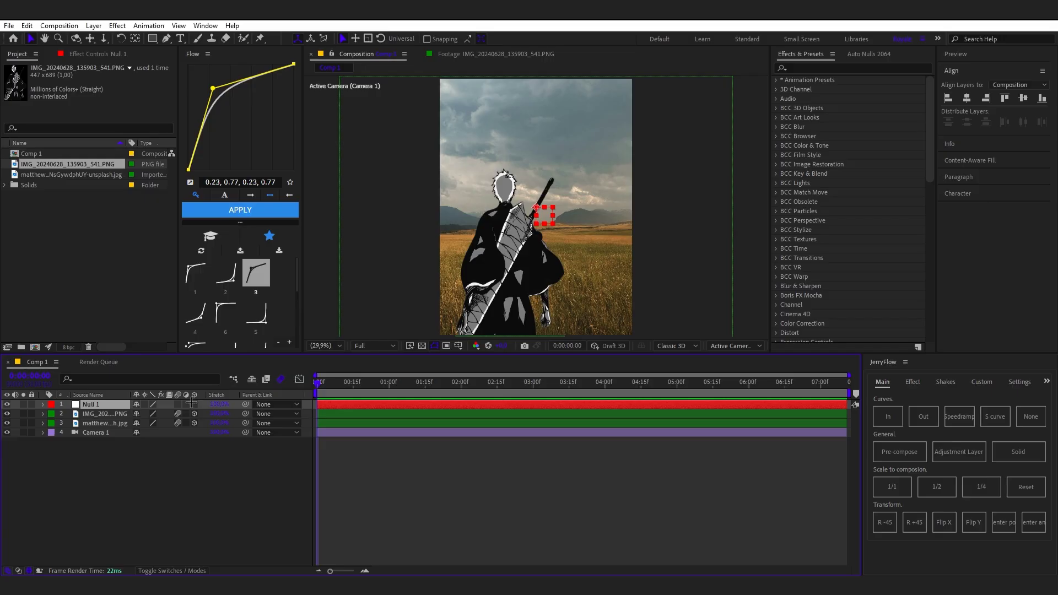
{"action": "left_click", "coordinate": [319, 470]}
Parent the Camera 1 layer to Null 1
{"action": "left_click", "coordinate": [500, 433]}
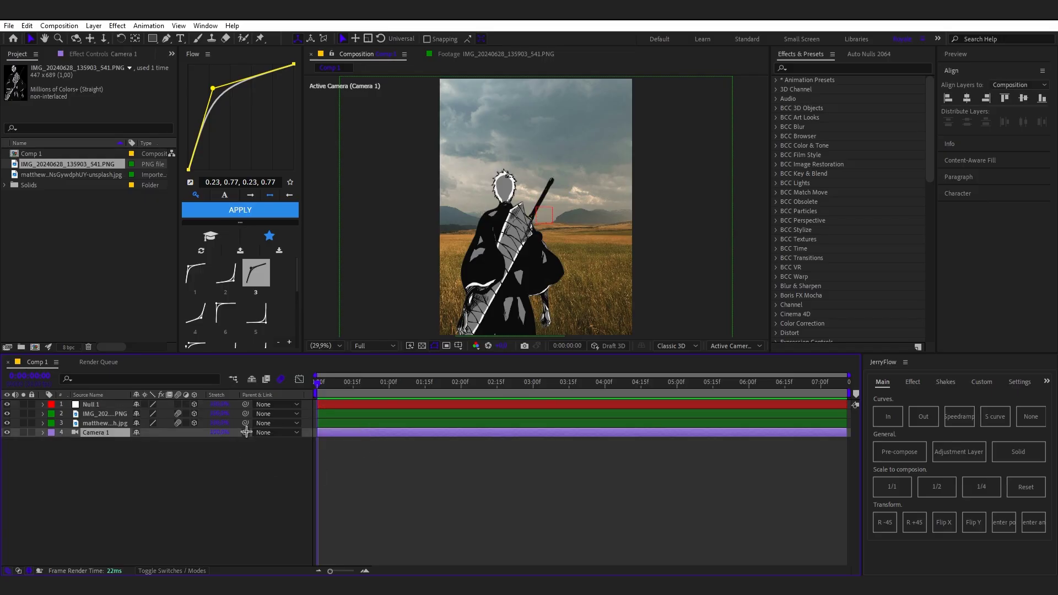
{"action": "left_click_drag", "start_coordinate": [246, 432], "coordinate": [94, 405]}
{"action": "left_click", "coordinate": [416, 489]}
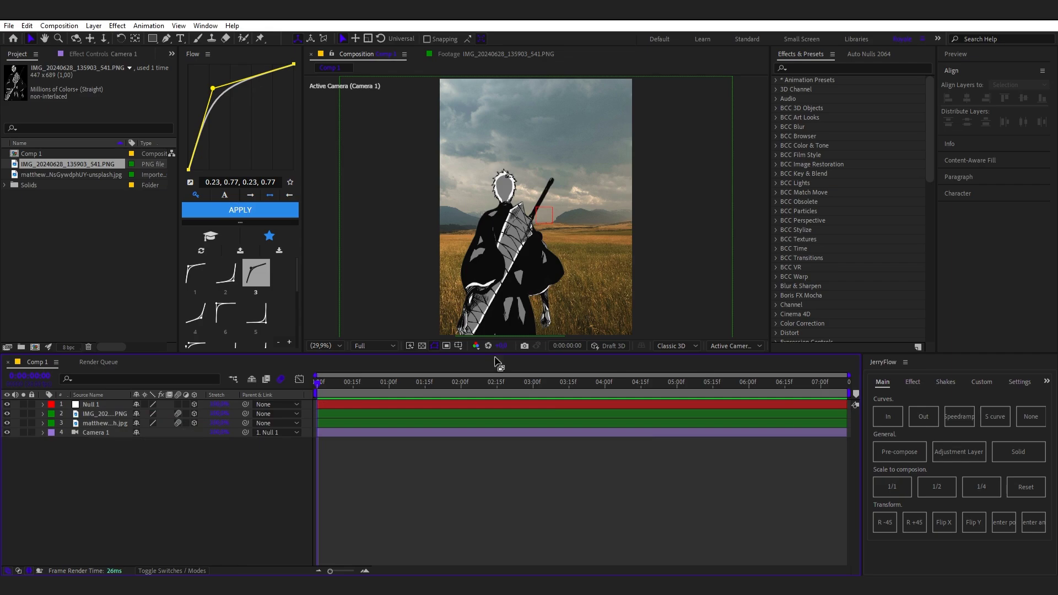
Separate the Position dimensions of Null 1 into X, Y and Z
{"action": "left_click", "coordinate": [361, 404]}
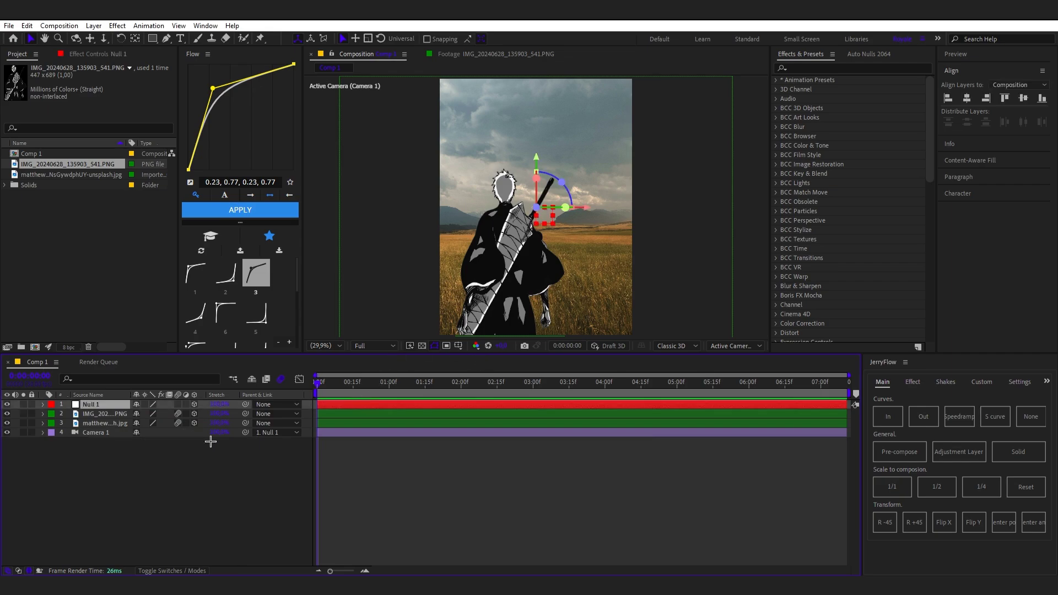
{"action": "key", "text": "p"}
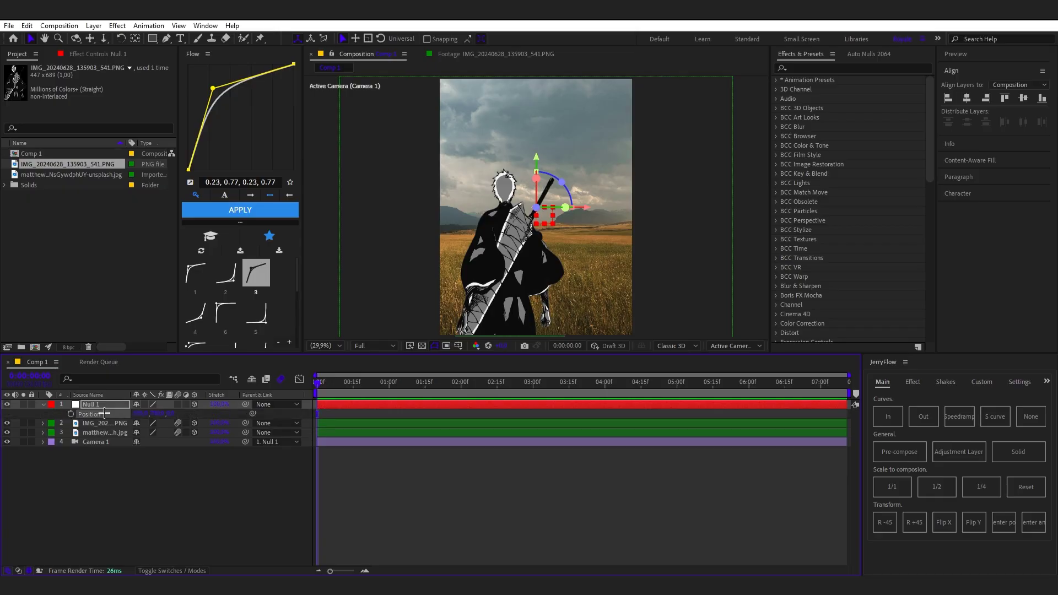
{"action": "right_click", "coordinate": [104, 413]}
{"action": "left_click", "coordinate": [132, 273]}
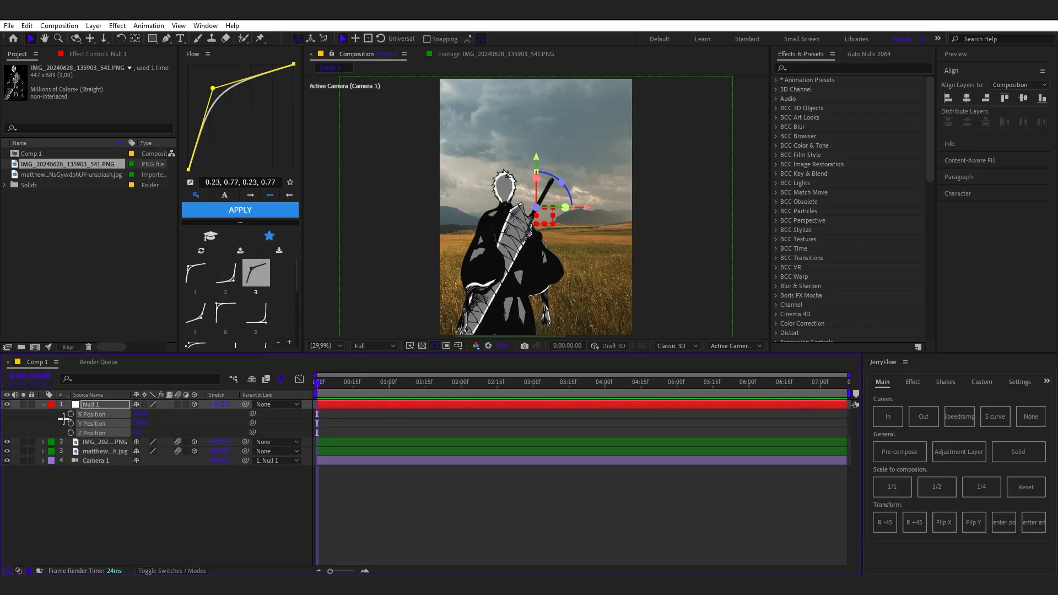
Add keyframes to Null 1's X, Y and Z Position and move all three to 0:00:00:15
{"action": "left_click", "coordinate": [71, 414]}
{"action": "left_click", "coordinate": [70, 423]}
{"action": "left_click", "coordinate": [70, 433]}
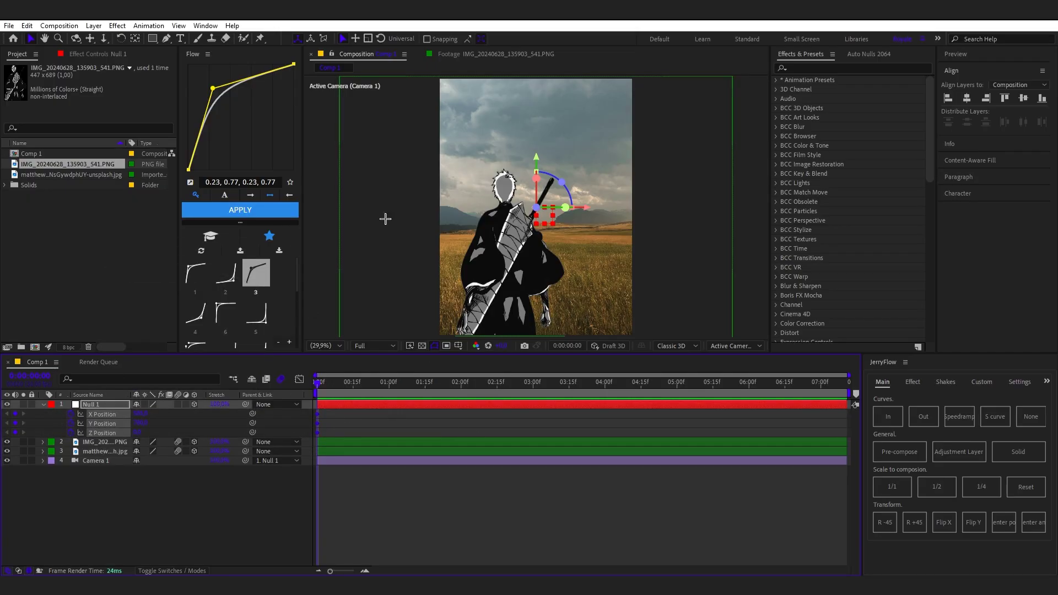
{"action": "left_click", "coordinate": [614, 415]}
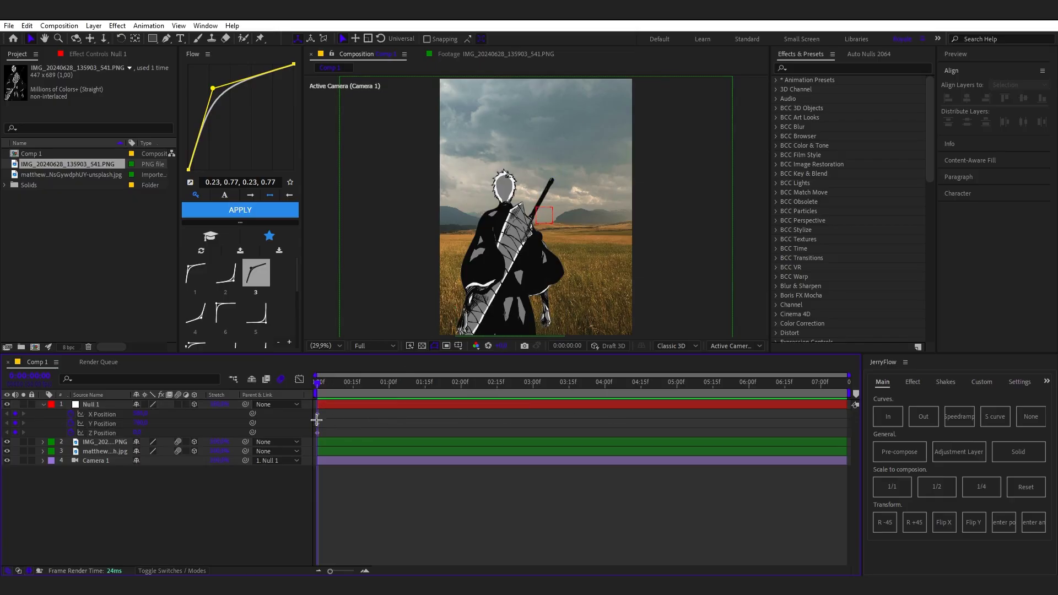
{"action": "left_click_drag", "start_coordinate": [316, 430], "coordinate": [352, 439]}
{"action": "left_click", "coordinate": [345, 419]}
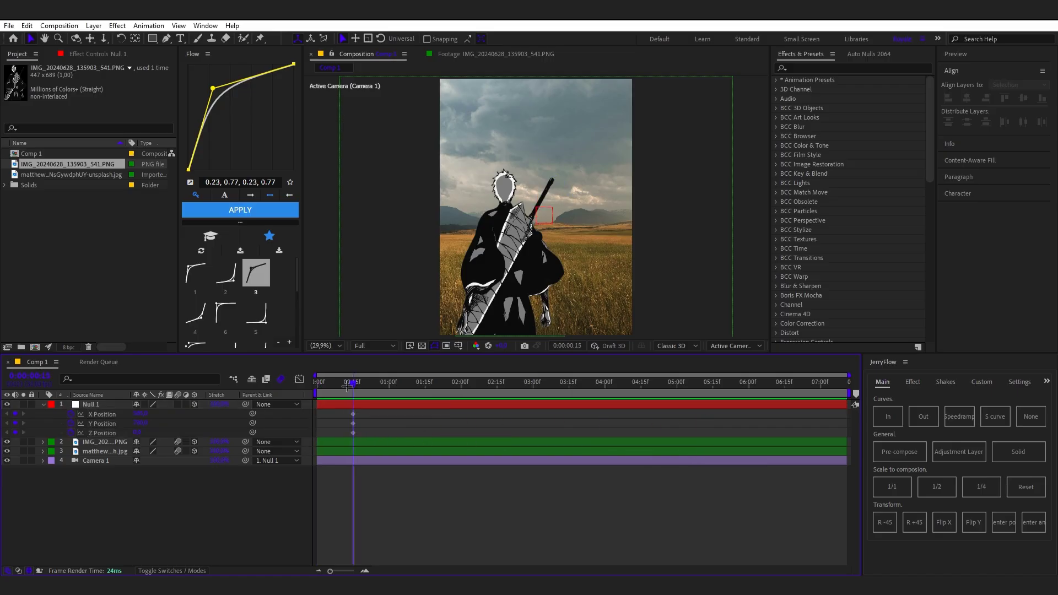
Adjust Null 1's Z and X Position to frame the character closer, and move the three position keyframes to the composition's end
{"action": "left_click_drag", "start_coordinate": [136, 433], "coordinate": [385, 432]}
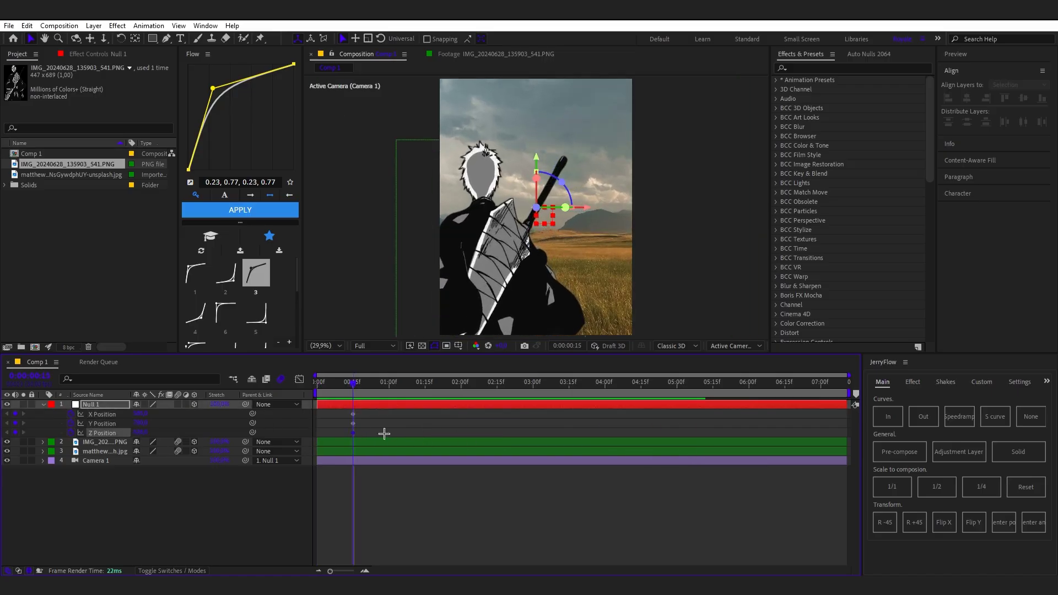
{"action": "left_click_drag", "start_coordinate": [149, 424], "coordinate": [119, 423]}
{"action": "left_click_drag", "start_coordinate": [376, 434], "coordinate": [848, 437]}
{"action": "left_click", "coordinate": [773, 488]}
Keyframe Null 1's X, Y and Z Position at the first frame with the character outside the camera's view
{"action": "key", "text": "Home"}
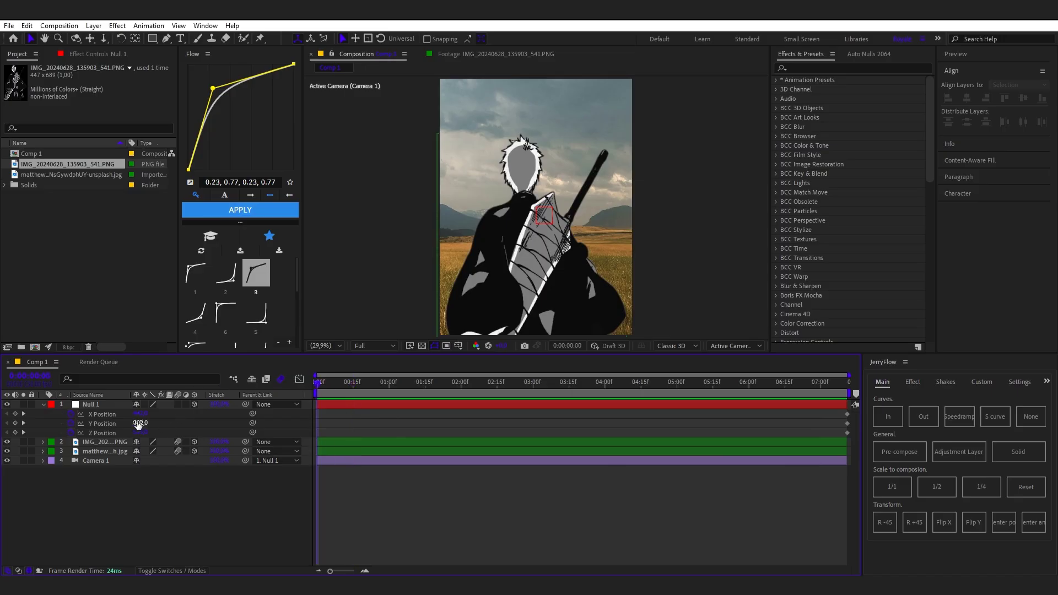
{"action": "left_click_drag", "start_coordinate": [138, 424], "coordinate": [168, 429]}
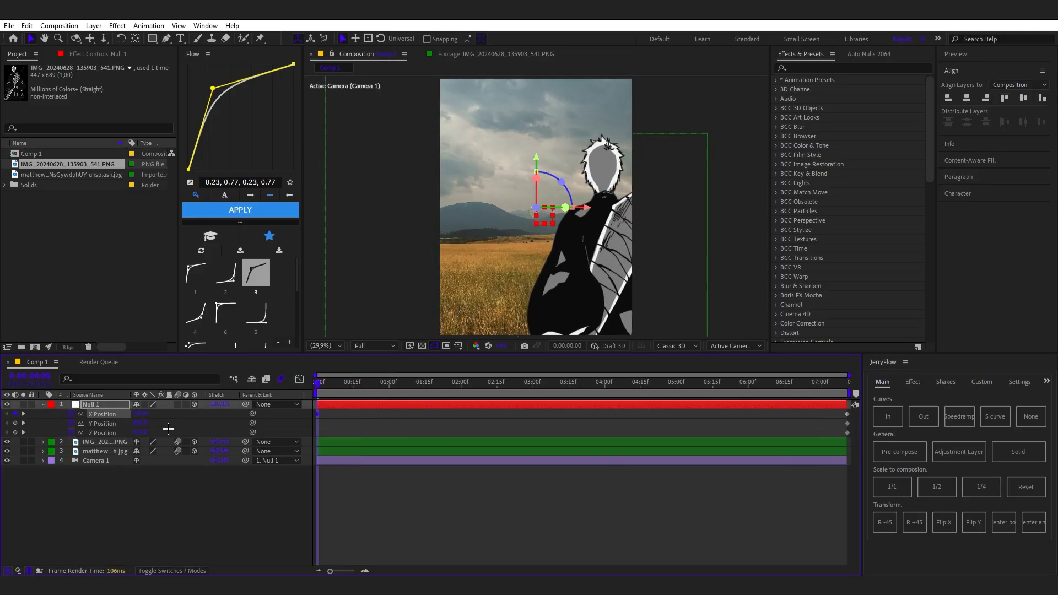
{"action": "left_click_drag", "start_coordinate": [94, 423], "coordinate": [32, 423]}
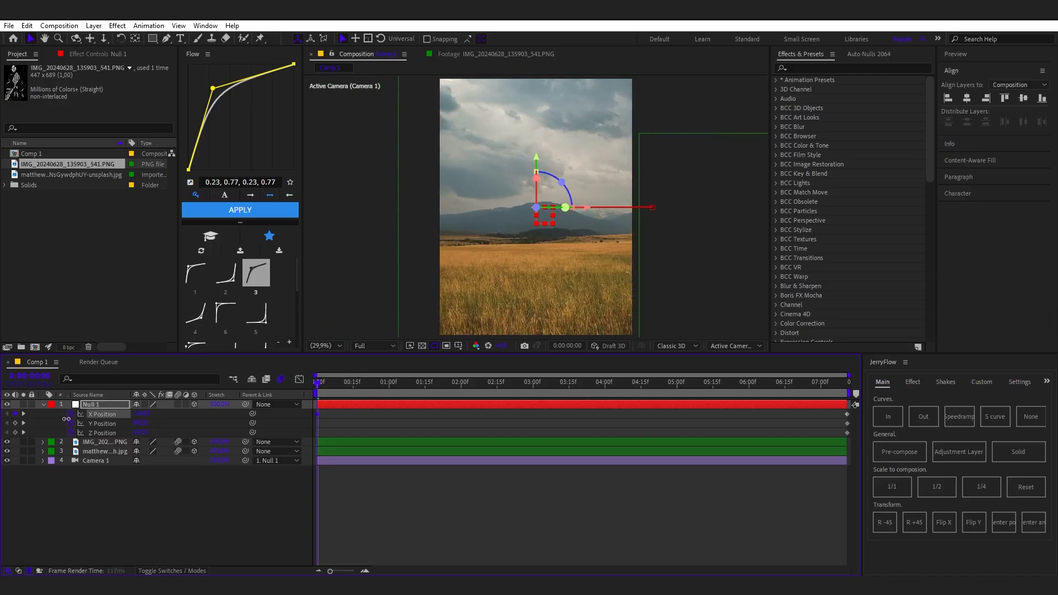
{"action": "left_click", "coordinate": [330, 485]}
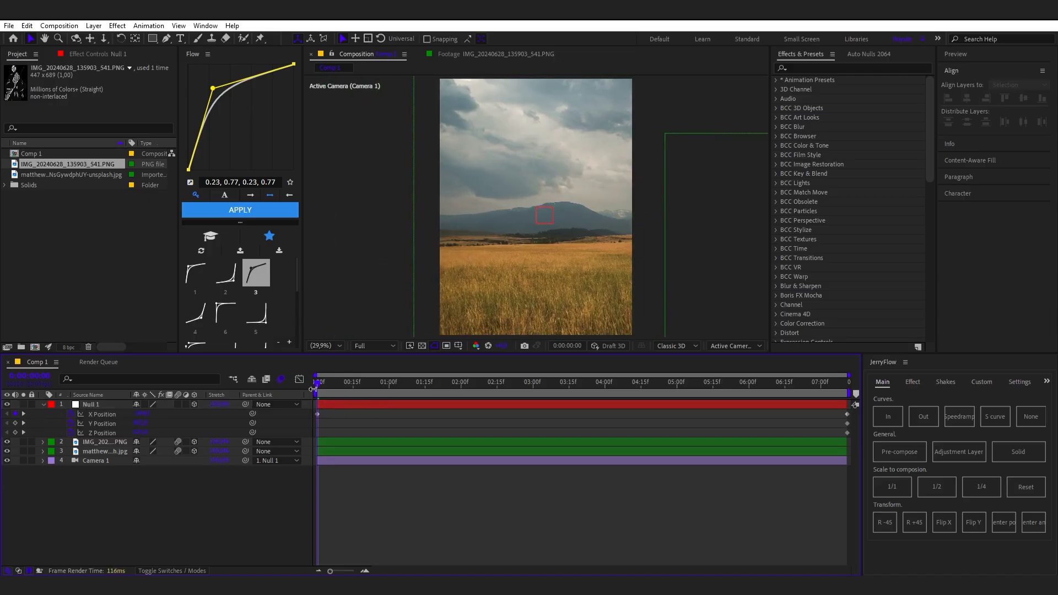
{"action": "left_click_drag", "start_coordinate": [318, 384], "coordinate": [223, 433]}
{"action": "left_click_drag", "start_coordinate": [141, 433], "coordinate": [260, 459]}
{"action": "left_click", "coordinate": [270, 480]}
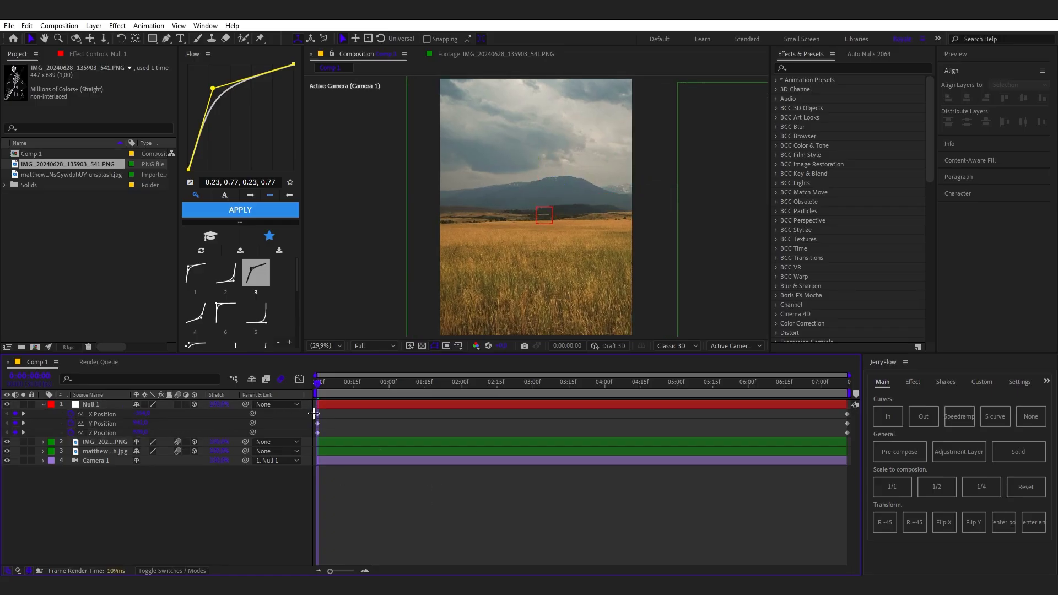
Apply Flow curve preset 3 to all of Null 1's position keyframes and set the preview resolution to Quarter
{"action": "left_click_drag", "start_coordinate": [313, 413], "coordinate": [899, 435]}
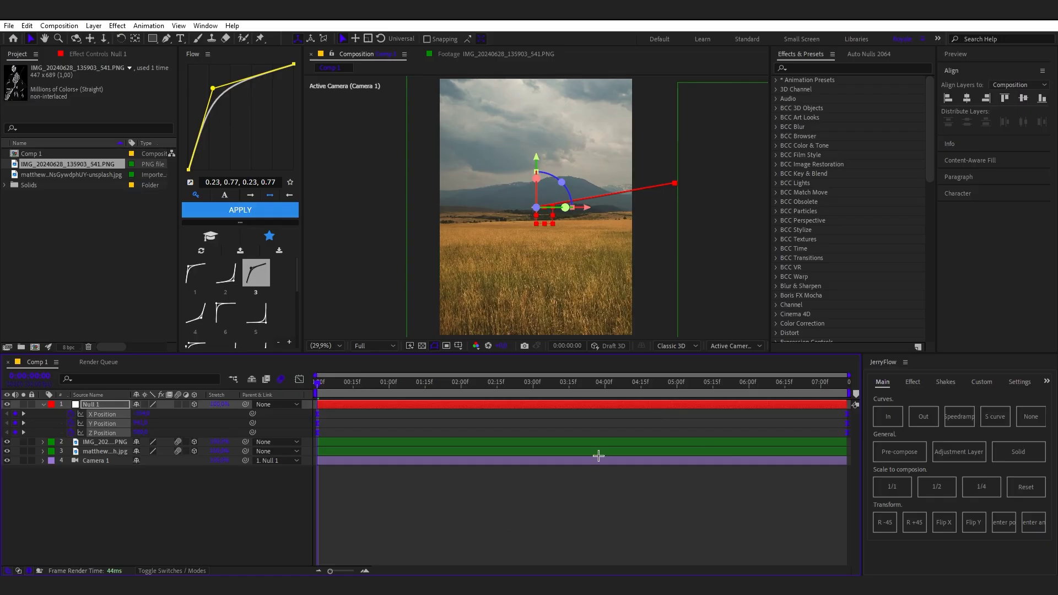
{"action": "left_click", "coordinate": [256, 287]}
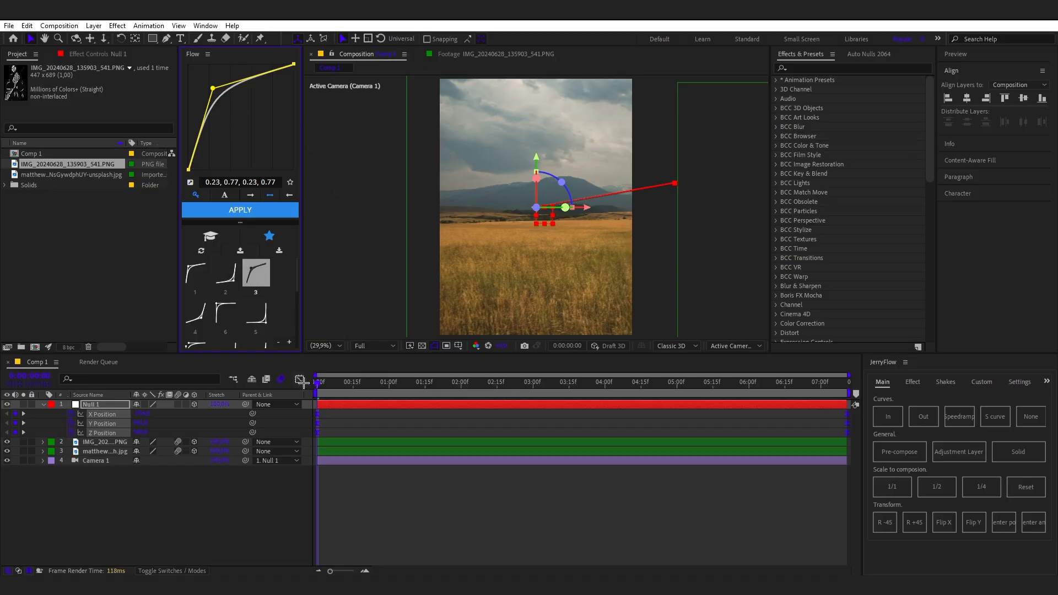
{"action": "left_click", "coordinate": [363, 346]}
{"action": "left_click", "coordinate": [368, 406]}
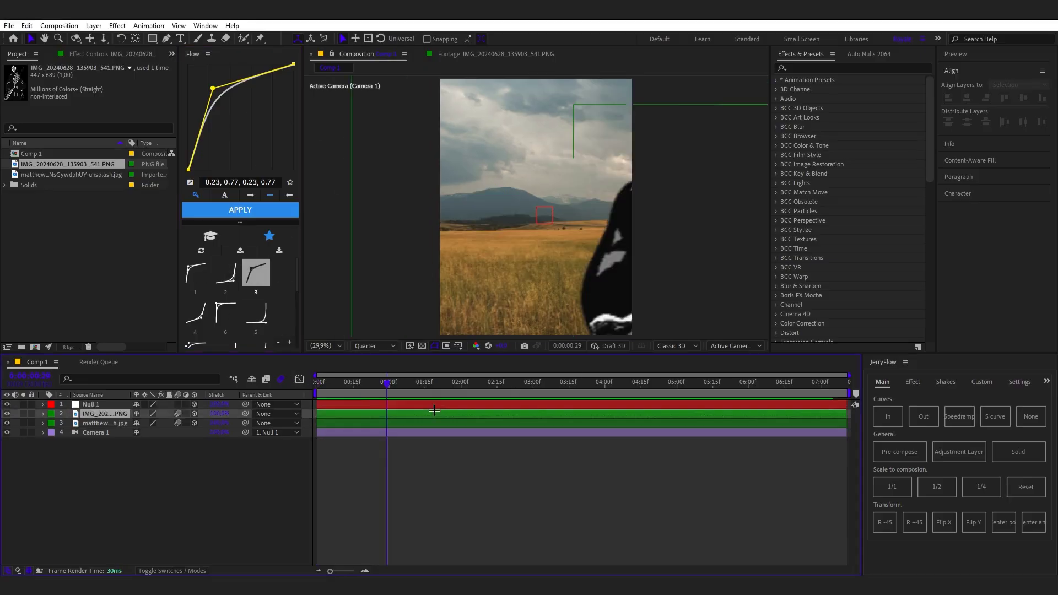
Reveal Null 1's keyframes and preview the camera move from the first frame
{"action": "left_click", "coordinate": [430, 404]}
{"action": "key", "text": "u"}
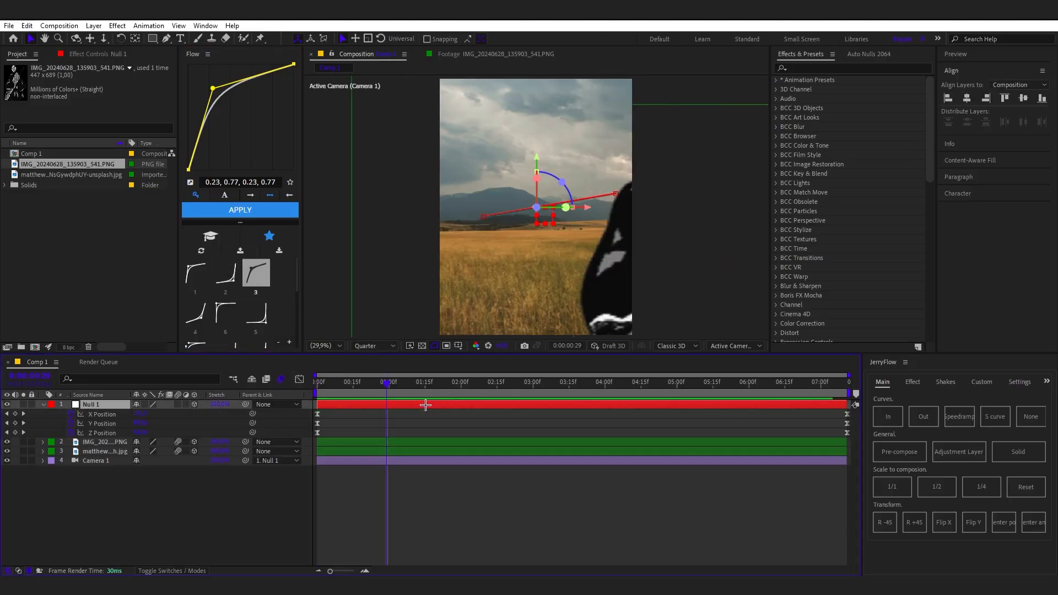
{"action": "left_click", "coordinate": [401, 477]}
{"action": "left_click_drag", "start_coordinate": [384, 384], "coordinate": [214, 413]}
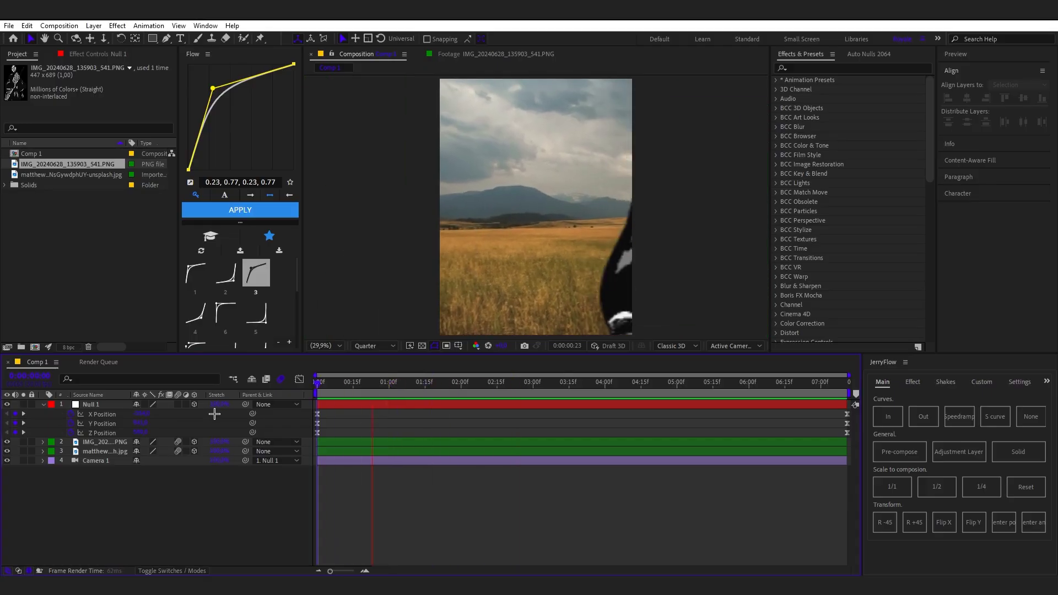
{"action": "key", "text": "space"}
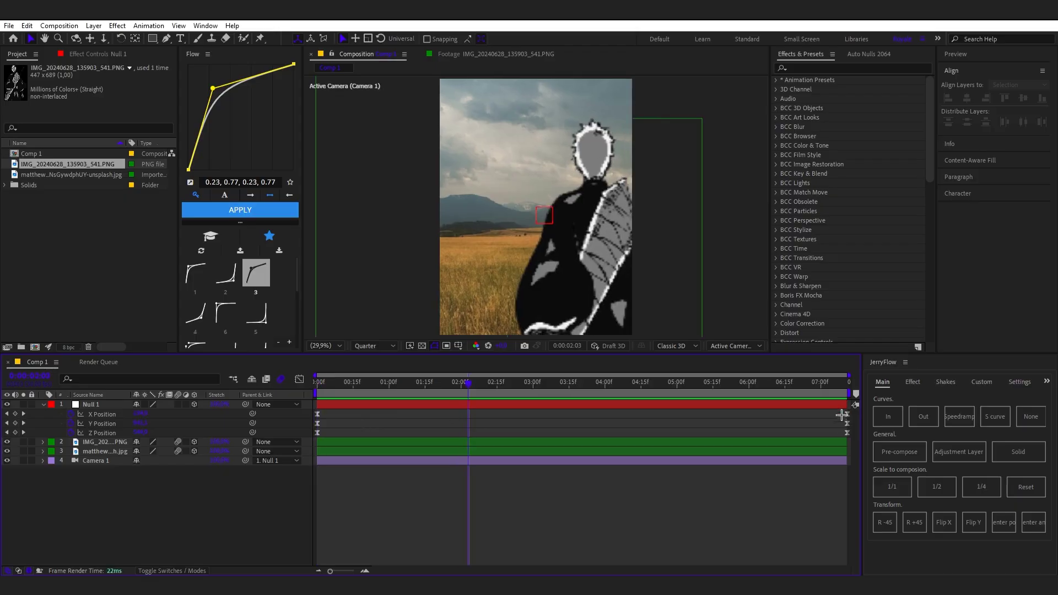
Move Null 1's ending position keyframes to 0:00:02:03 and trim the composition to a work area ending there
{"action": "left_click_drag", "start_coordinate": [841, 415], "coordinate": [467, 448]}
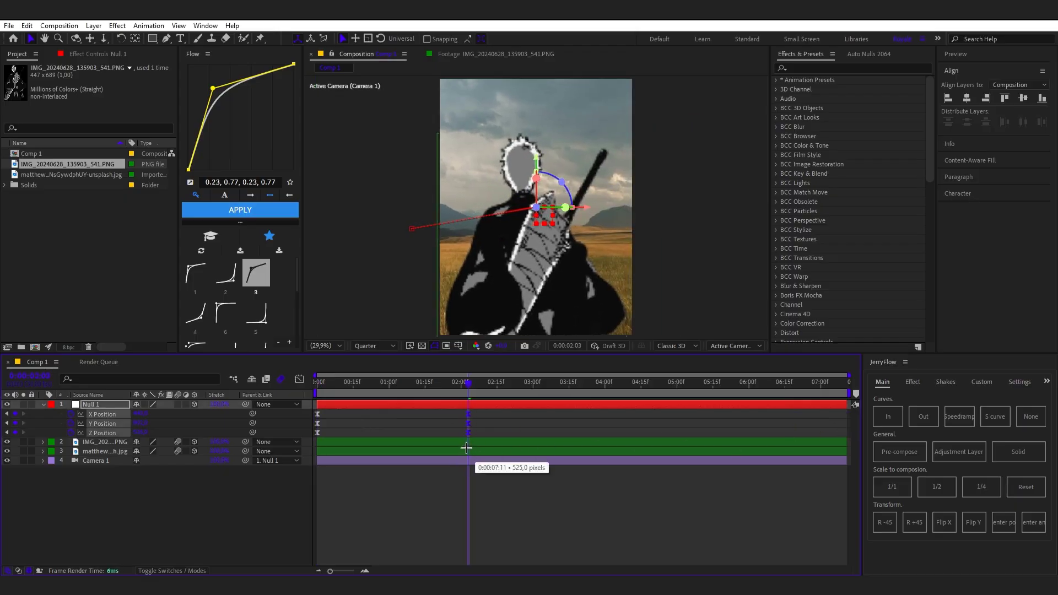
{"action": "left_click", "coordinate": [498, 493]}
{"action": "right_click", "coordinate": [449, 394]}
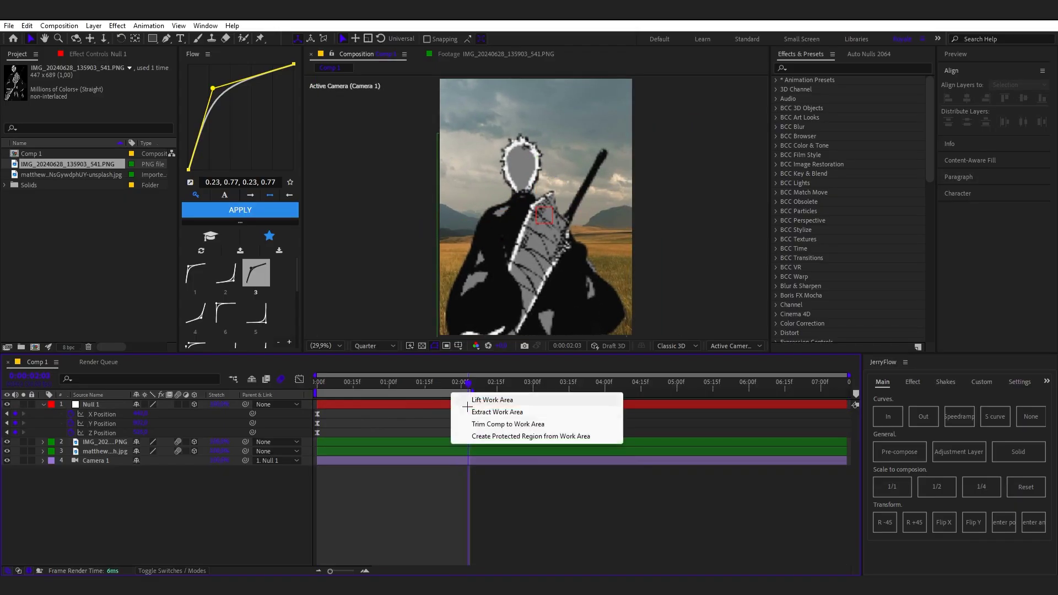
{"action": "left_click", "coordinate": [496, 424]}
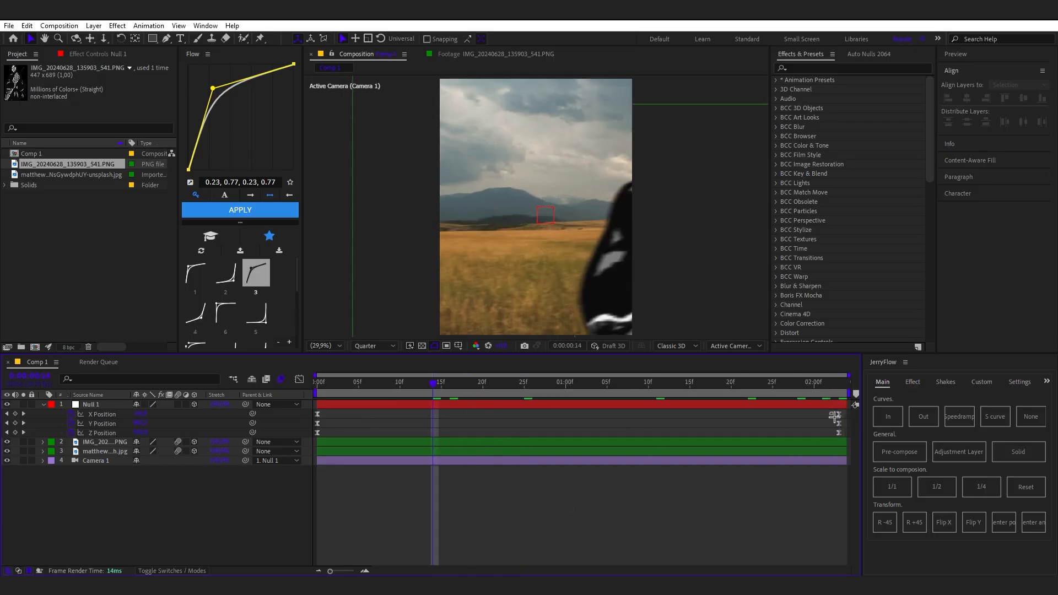
{"action": "left_click", "coordinate": [760, 502]}
{"action": "key", "text": "space"}
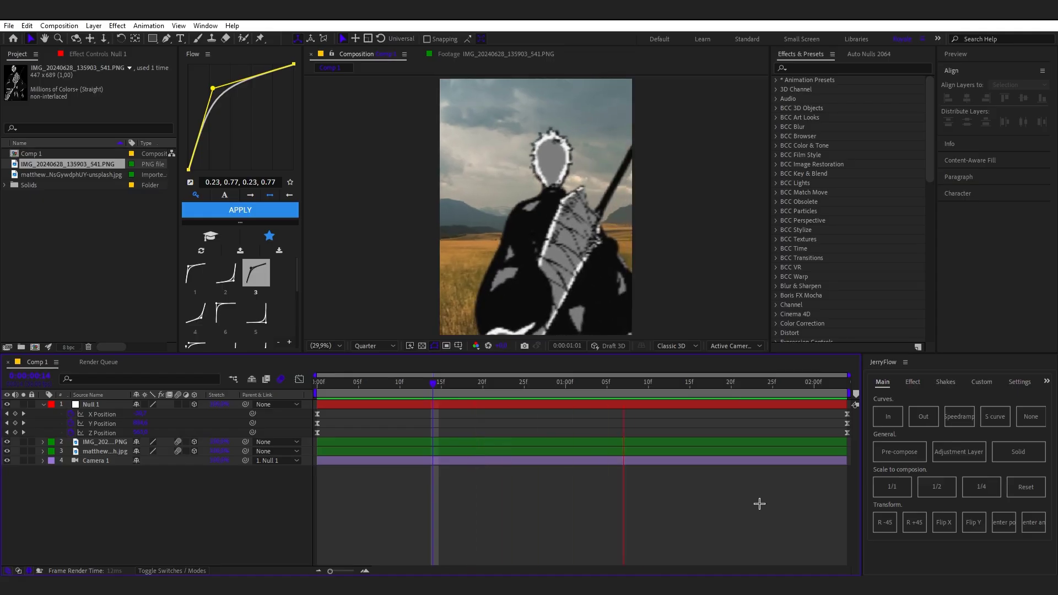
Easy-ease all of Null 1's position keyframes, reapply Flow curve preset 3 and preview the animation
{"action": "left_click_drag", "start_coordinate": [313, 412], "coordinate": [857, 435]}
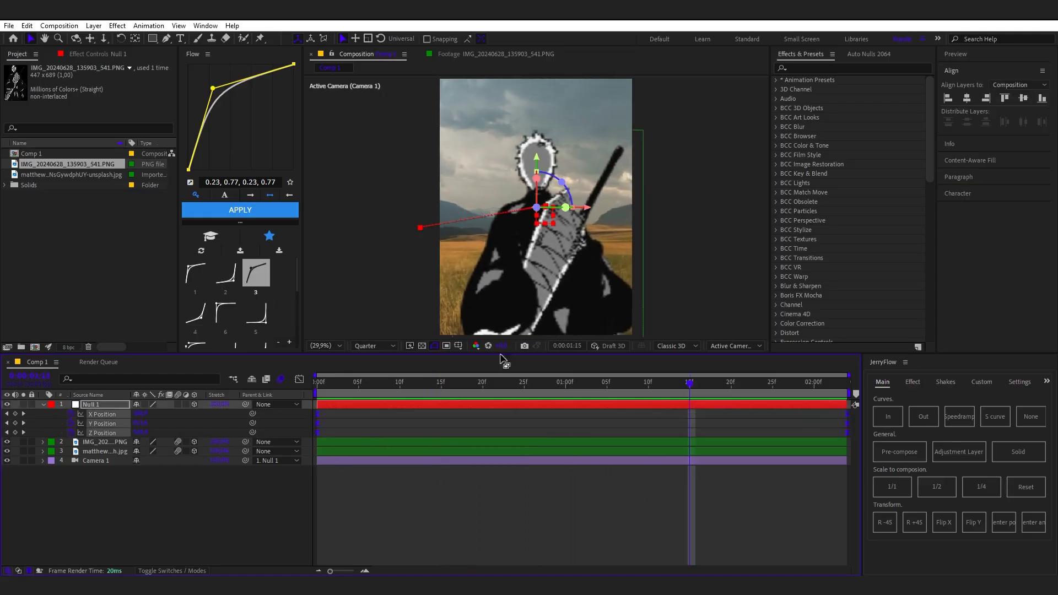
{"action": "key", "text": "F9"}
{"action": "left_click", "coordinate": [251, 275]}
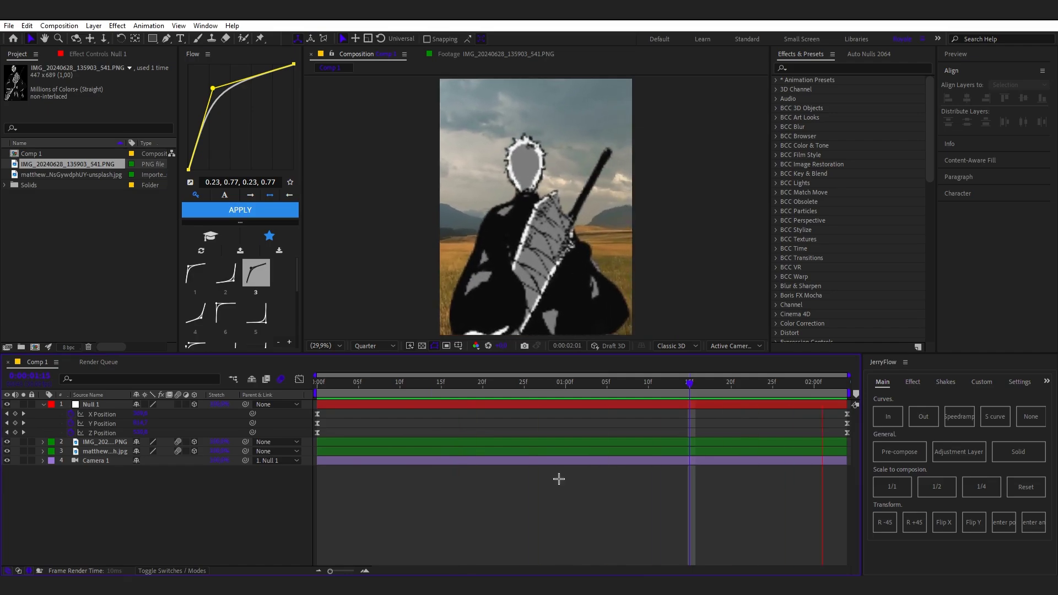
{"action": "key", "text": "space"}
Collapse Null 1's properties and create a second null object as a 3D layer at the top of the stack
{"action": "left_click", "coordinate": [524, 406]}
{"action": "left_click", "coordinate": [519, 422]}
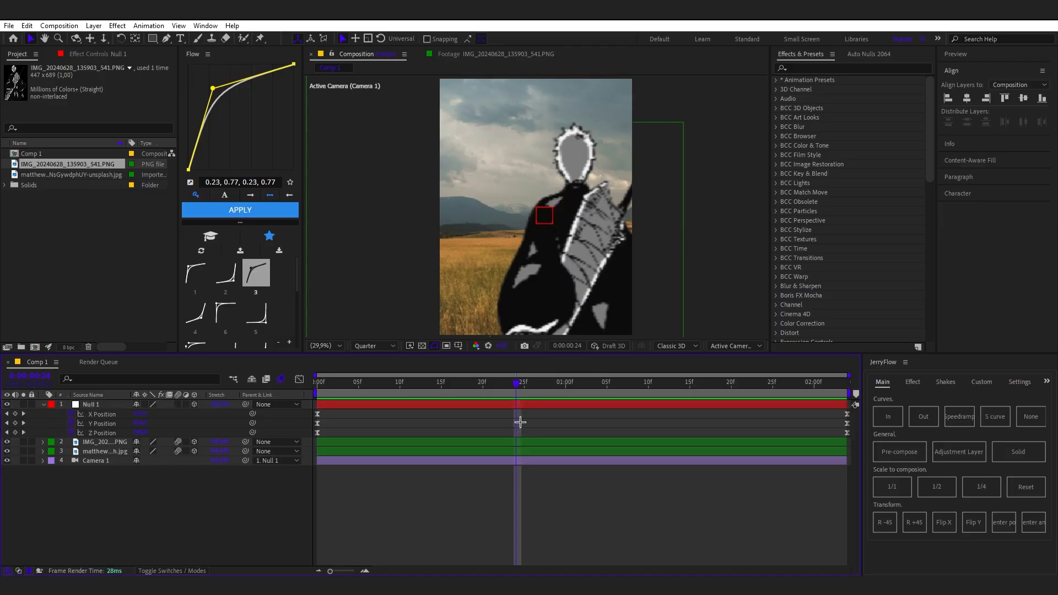
{"action": "key", "text": "u"}
{"action": "left_click", "coordinate": [522, 406]}
{"action": "right_click", "coordinate": [237, 480]}
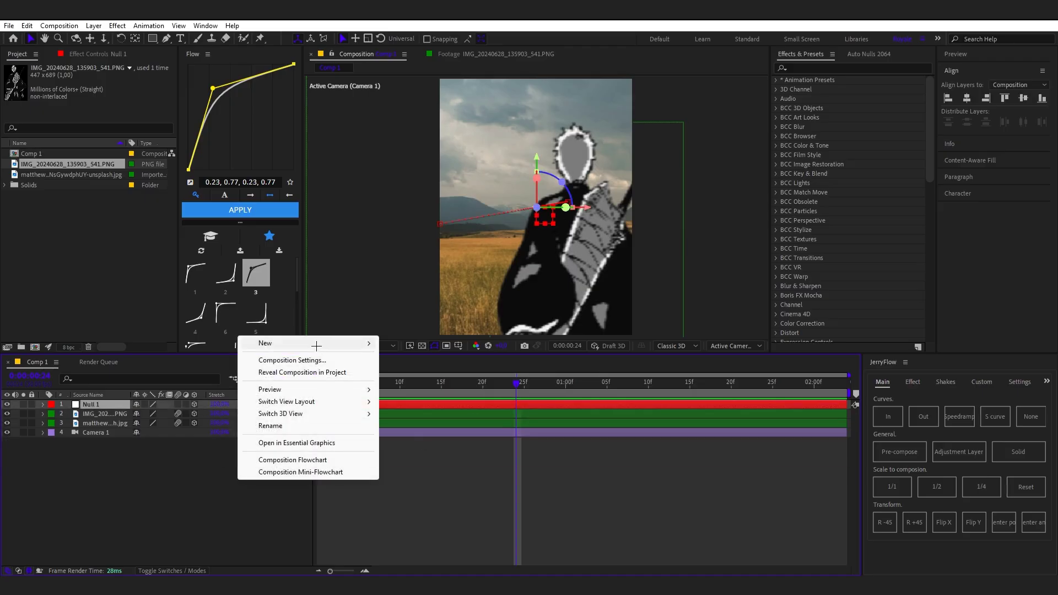
{"action": "right_click", "coordinate": [249, 467]}
{"action": "mouse_move", "coordinate": [343, 336]}
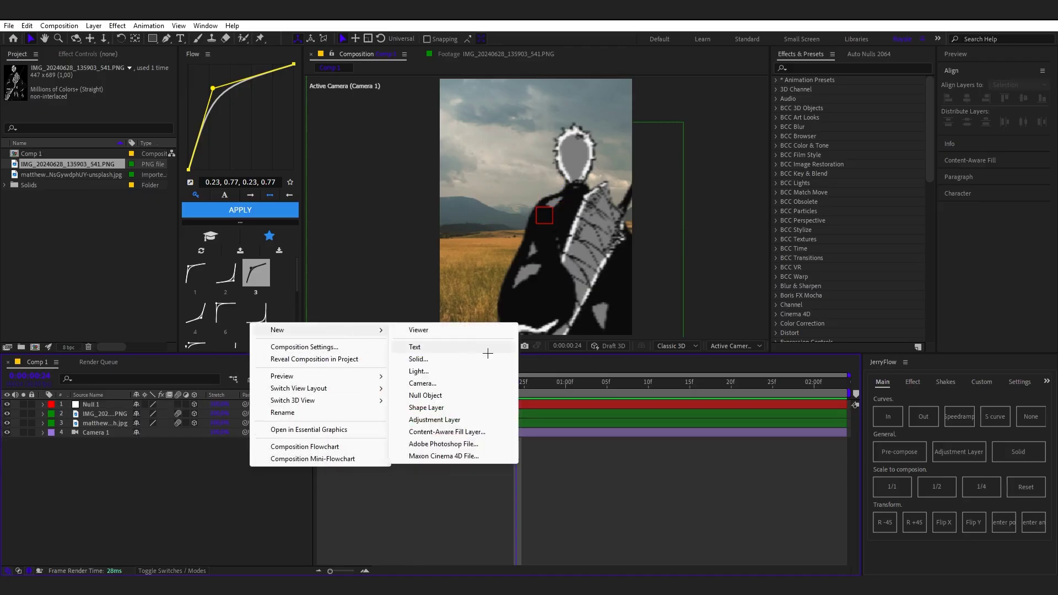
{"action": "left_click", "coordinate": [441, 395]}
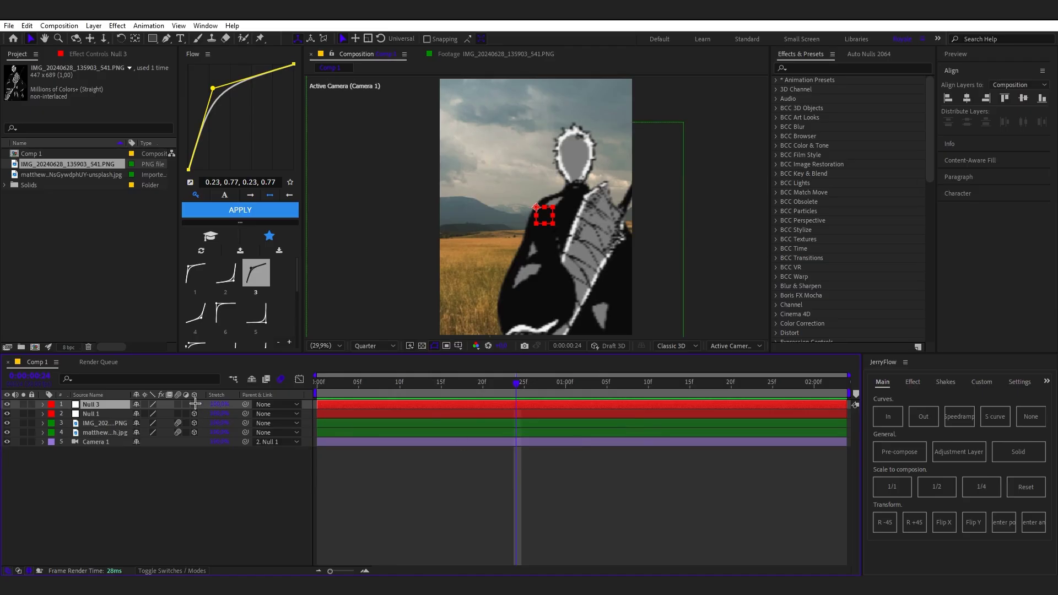
{"action": "left_click", "coordinate": [266, 531]}
Parent the Null 1 layer to Null 3
{"action": "left_click", "coordinate": [369, 410]}
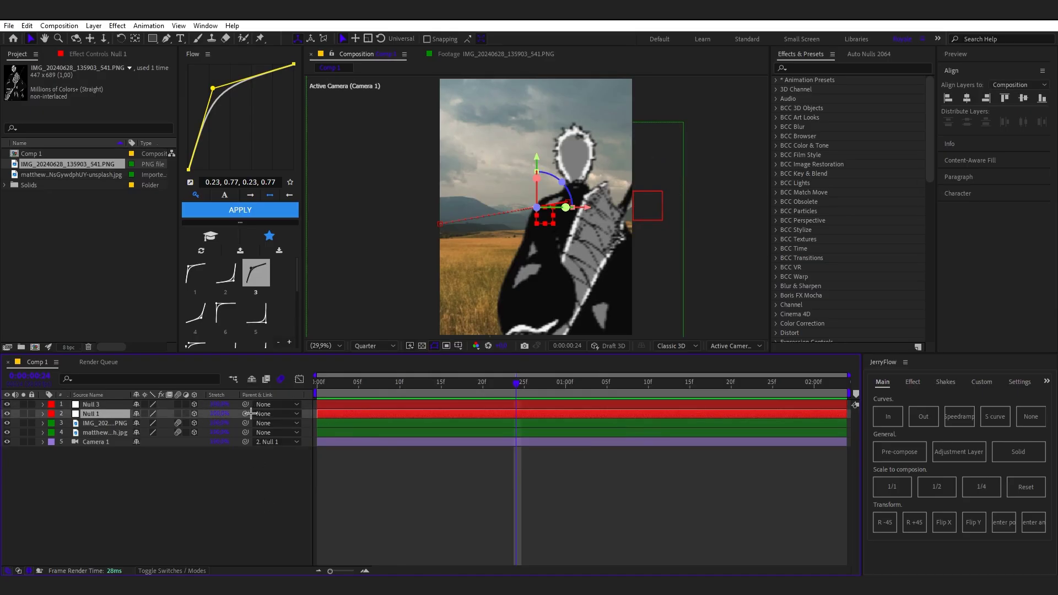
{"action": "left_click_drag", "start_coordinate": [215, 413], "coordinate": [107, 404]}
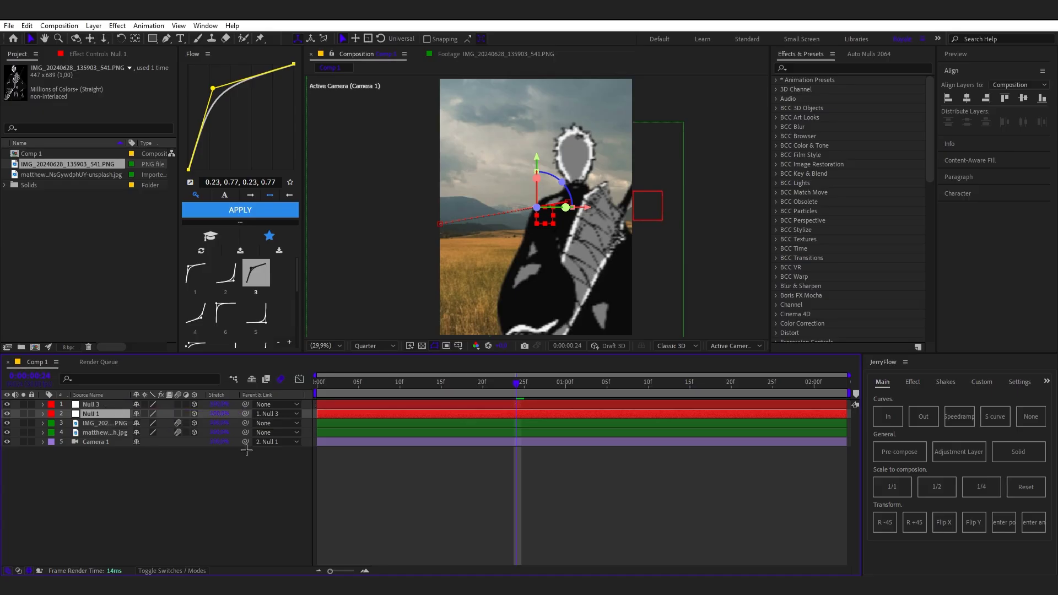
{"action": "left_click", "coordinate": [246, 450]}
Keyframe Null 3's Position at the first frame and separate its dimensions into X, Y and Z
{"action": "left_click", "coordinate": [500, 404]}
{"action": "left_click_drag", "start_coordinate": [518, 386], "coordinate": [315, 404]}
{"action": "key", "text": "Home"}
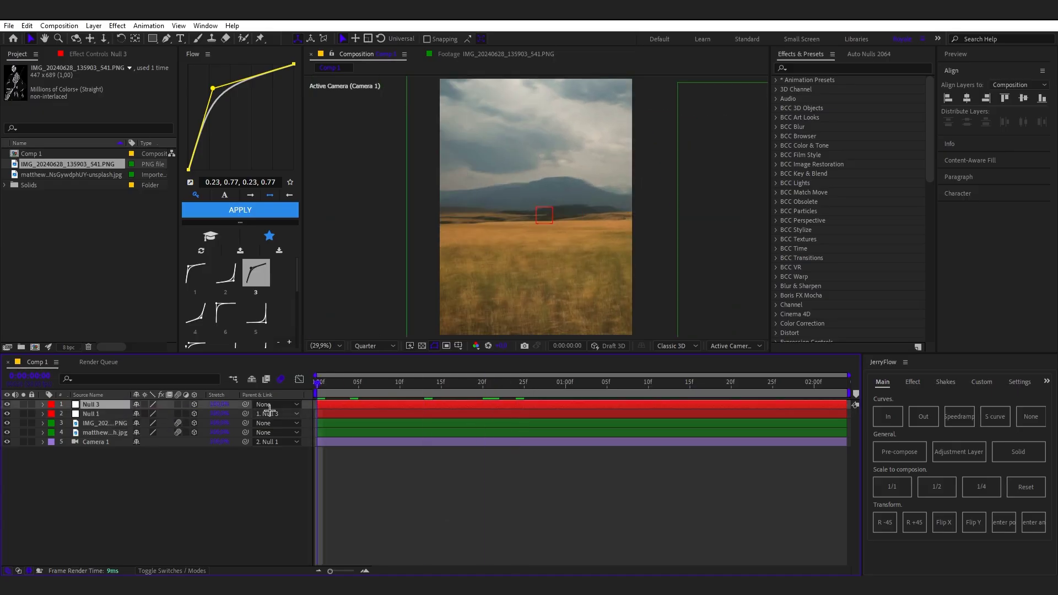
{"action": "key", "text": "p"}
{"action": "right_click", "coordinate": [102, 414]}
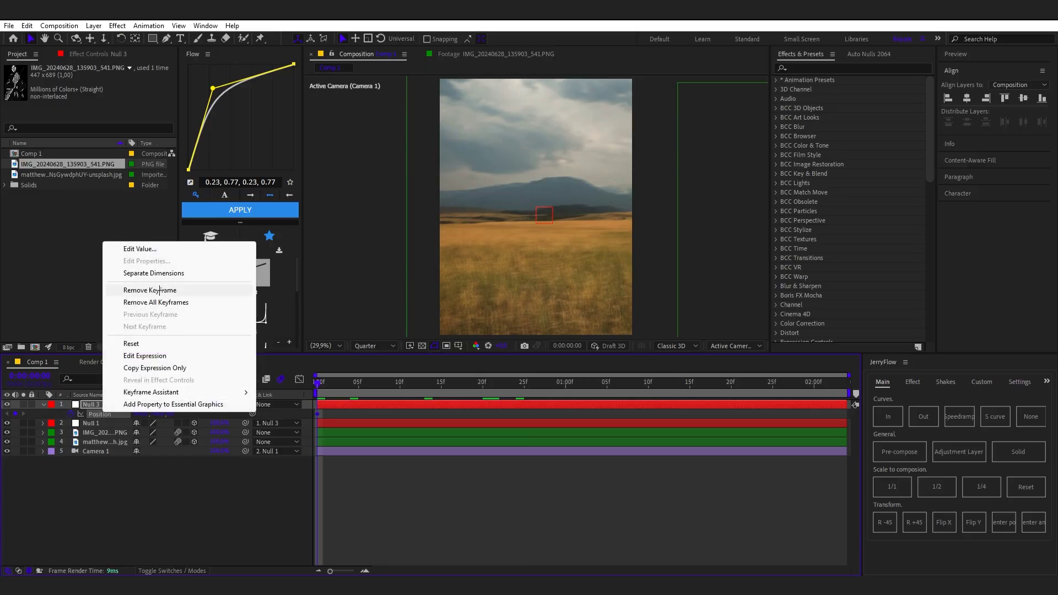
{"action": "left_click", "coordinate": [217, 272]}
Pull Null 3 back in Z at 0:00:02:03, shift its X and Y Position, and move these keyframes to the composition's end
{"action": "key", "text": "End"}
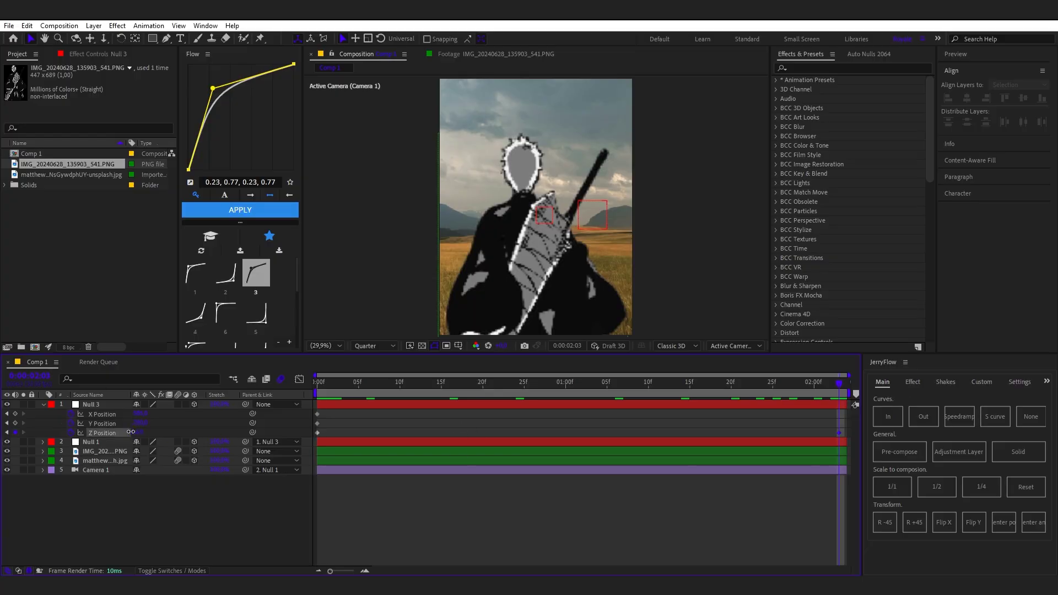
{"action": "left_click_drag", "start_coordinate": [131, 432], "coordinate": [2, 453]}
{"action": "left_click_drag", "start_coordinate": [142, 433], "coordinate": [56, 453]}
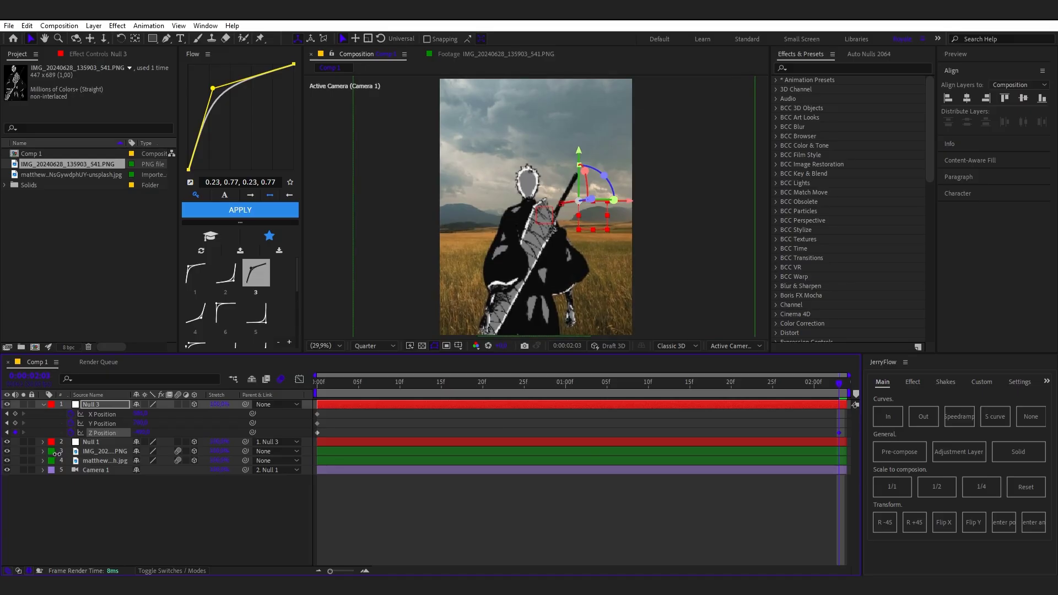
{"action": "left_click_drag", "start_coordinate": [129, 427], "coordinate": [232, 416]}
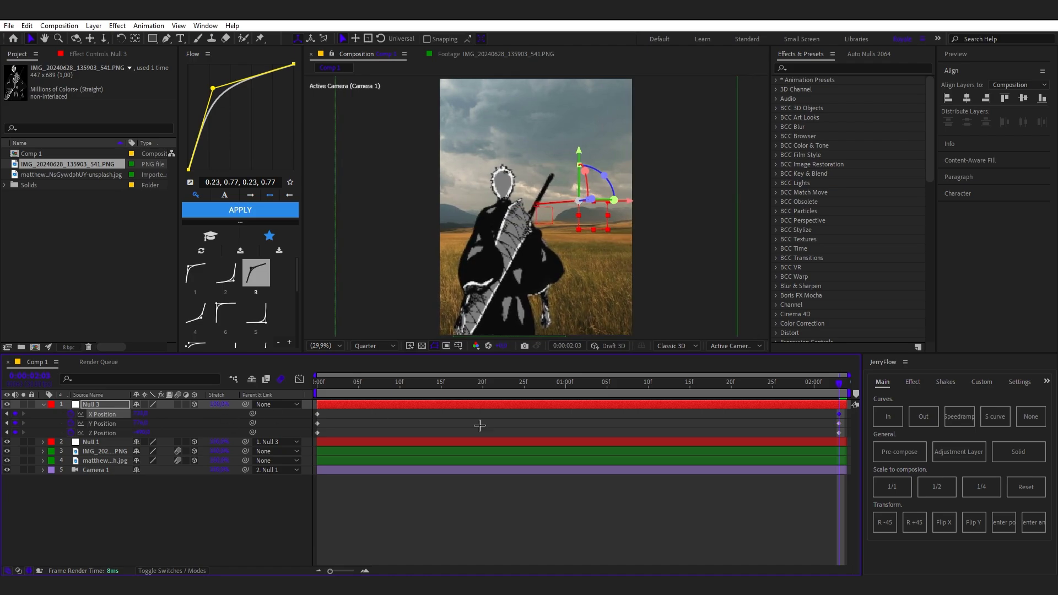
{"action": "left_click", "coordinate": [804, 430]}
{"action": "left_click_drag", "start_coordinate": [824, 412], "coordinate": [855, 433]}
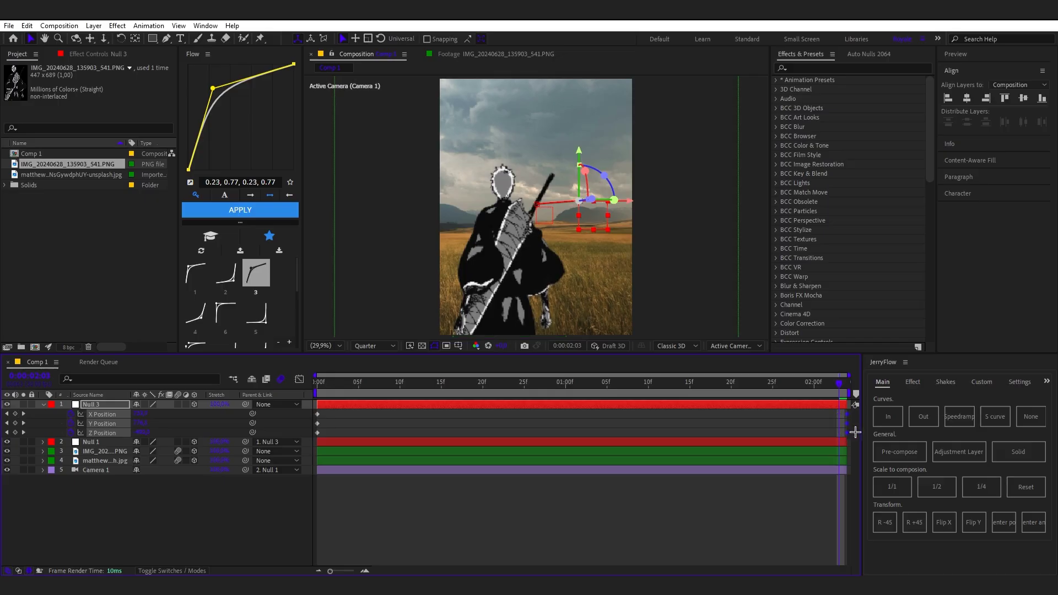
Easy-ease all of Null 3's position keyframes and show them in the Graph Editor as a speed graph
{"action": "left_click", "coordinate": [426, 429]}
{"action": "left_click_drag", "start_coordinate": [312, 414], "coordinate": [859, 444]}
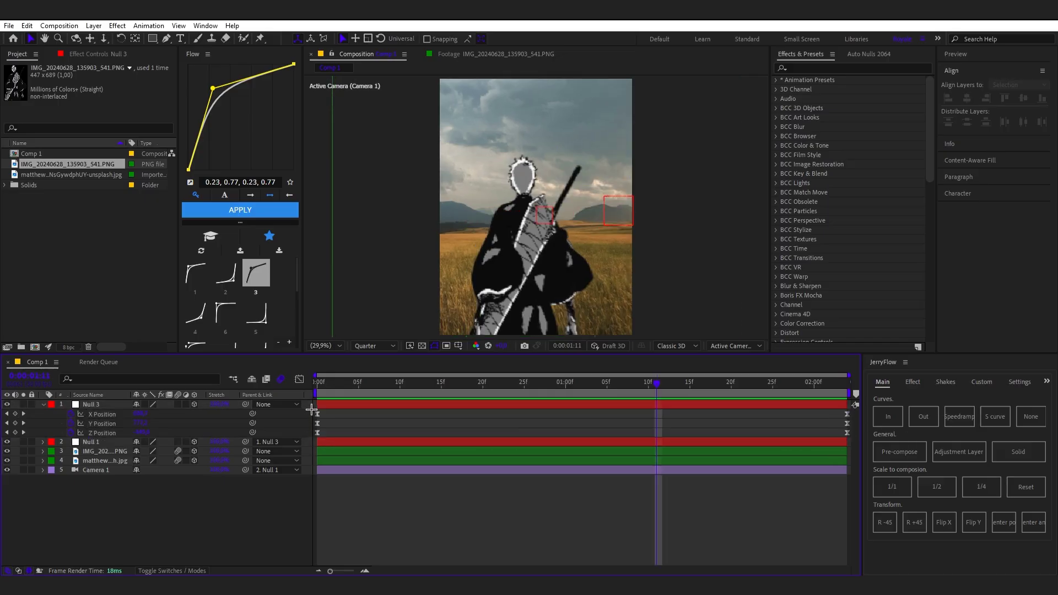
{"action": "left_click_drag", "start_coordinate": [312, 408], "coordinate": [877, 441]}
{"action": "left_click", "coordinate": [298, 379]}
{"action": "right_click", "coordinate": [533, 478]}
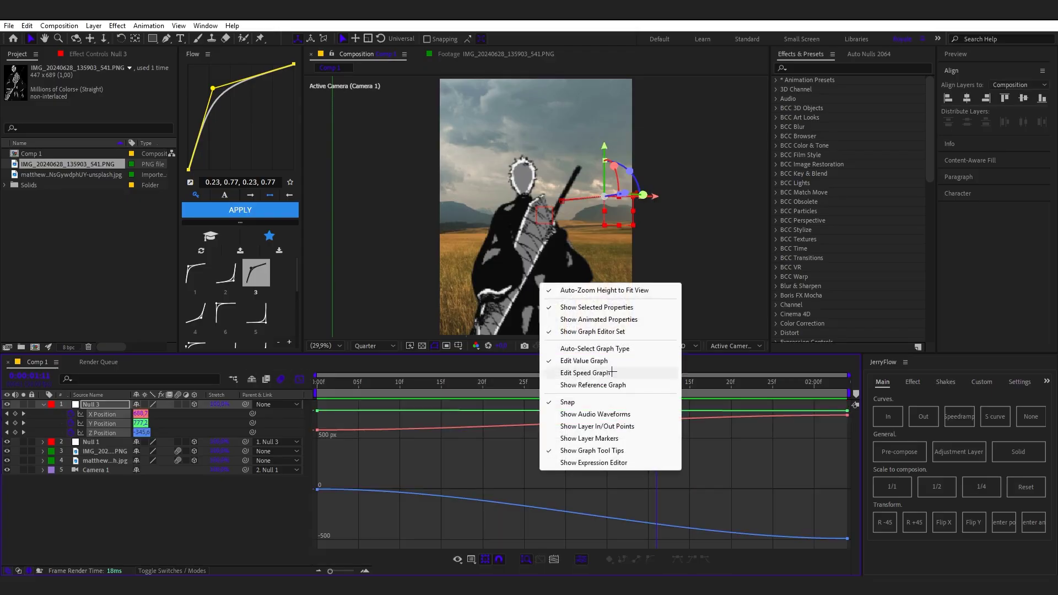
{"action": "left_click", "coordinate": [633, 372]}
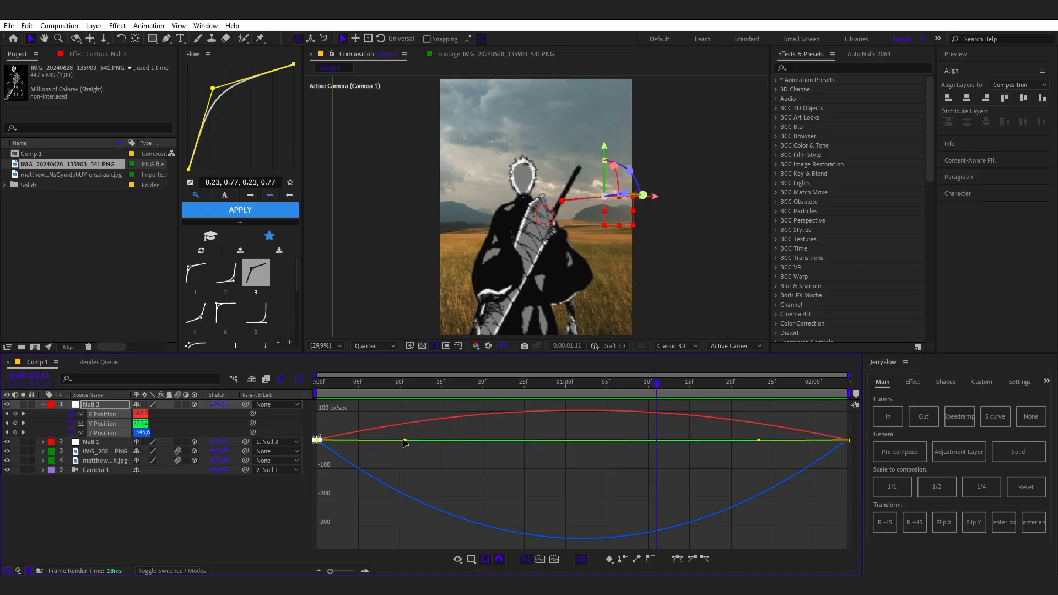
Lengthen the outgoing ease of Null 3's first position keyframes and the incoming ease of its last ones in the speed graph
{"action": "left_click_drag", "start_coordinate": [405, 440], "coordinate": [512, 441]}
{"action": "left_click", "coordinate": [760, 441]}
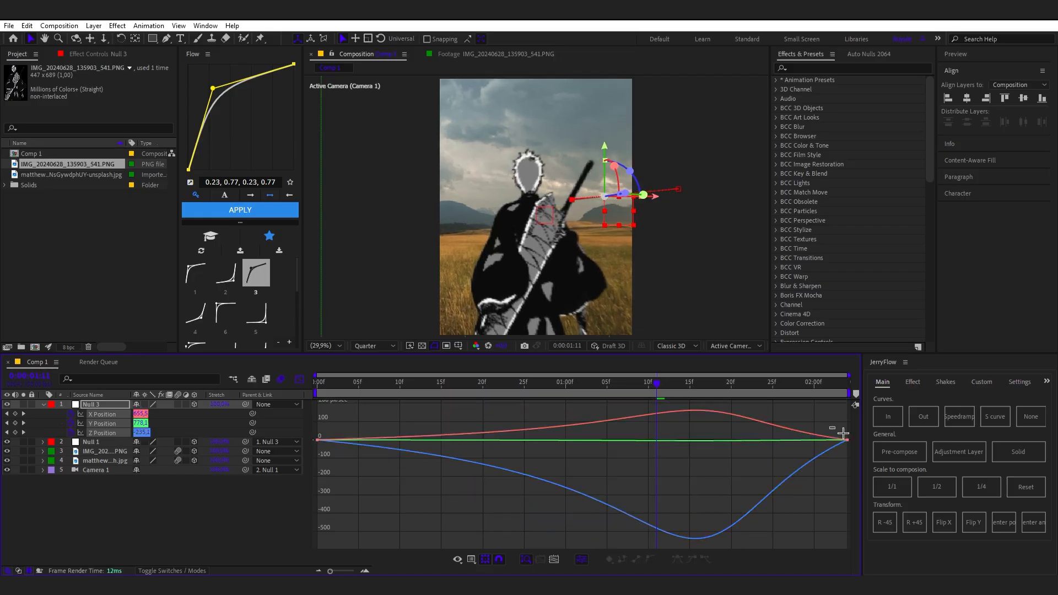
{"action": "left_click_drag", "start_coordinate": [755, 440], "coordinate": [717, 440]}
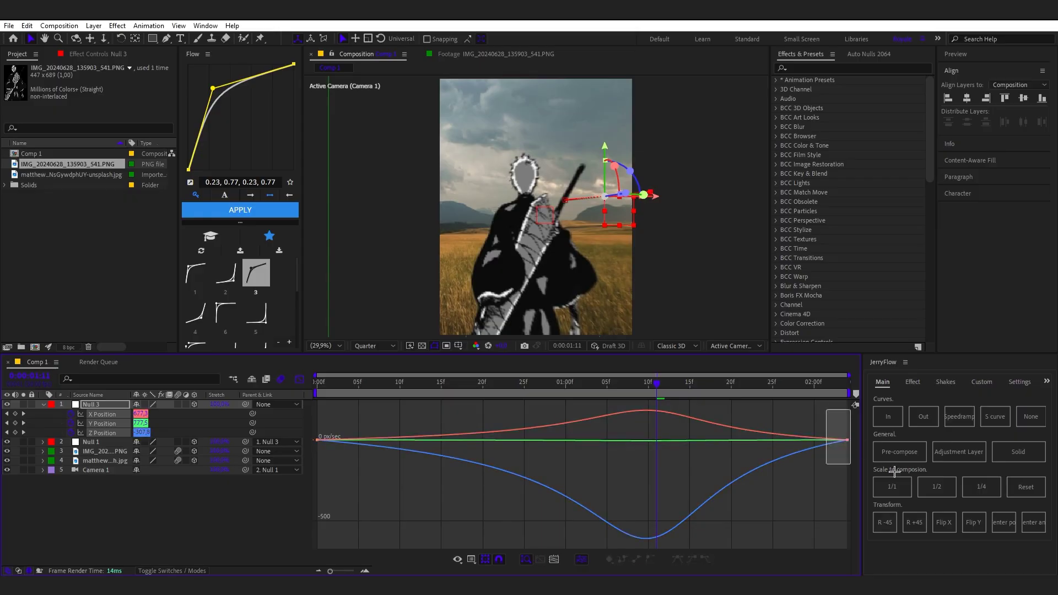
{"action": "left_click", "coordinate": [735, 451]}
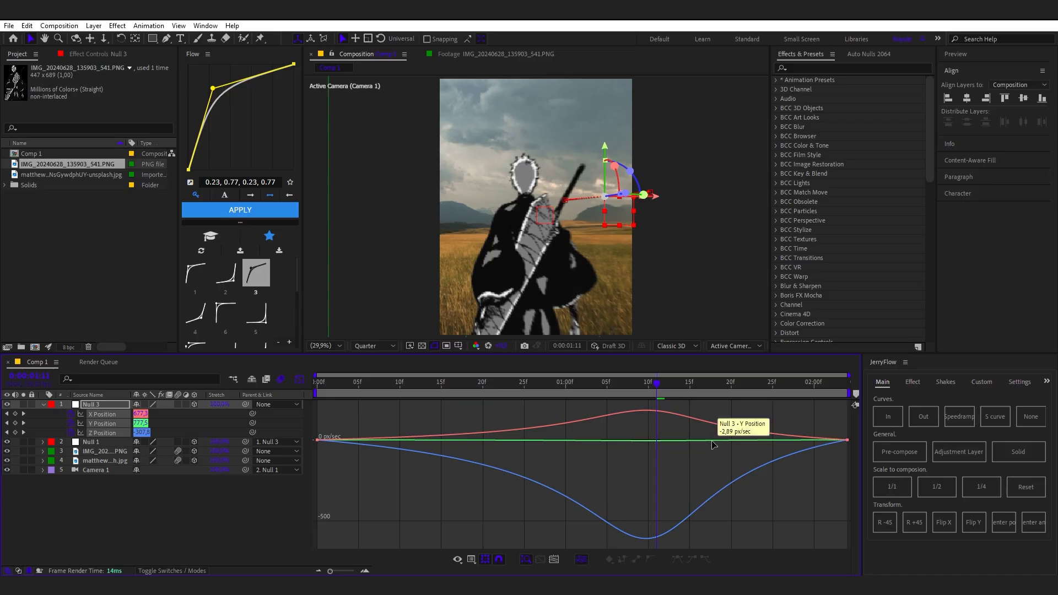
{"action": "left_click", "coordinate": [712, 441]}
{"action": "left_click_drag", "start_coordinate": [719, 441], "coordinate": [704, 421]}
{"action": "key", "text": "ctrl+z"}
{"action": "left_click", "coordinate": [749, 466]}
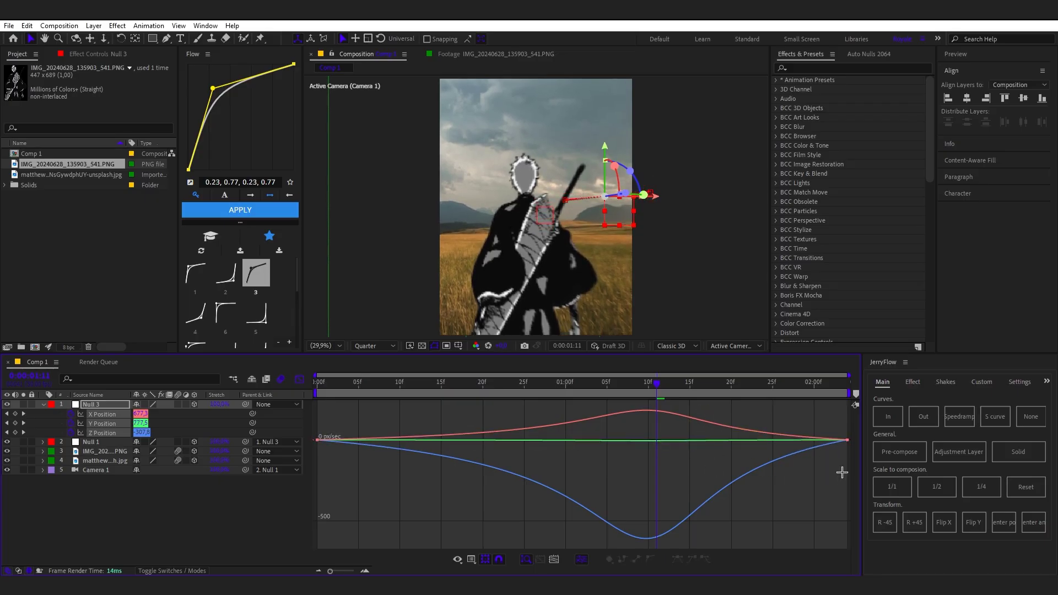
Strengthen the outgoing influence of Null 3's first position keyframes, readjust the incoming influence of the last ones, and preview the motion
{"action": "left_click_drag", "start_coordinate": [857, 423], "coordinate": [909, 392]}
{"action": "left_click_drag", "start_coordinate": [831, 466], "coordinate": [904, 394]}
{"action": "left_click_drag", "start_coordinate": [717, 440], "coordinate": [688, 440]}
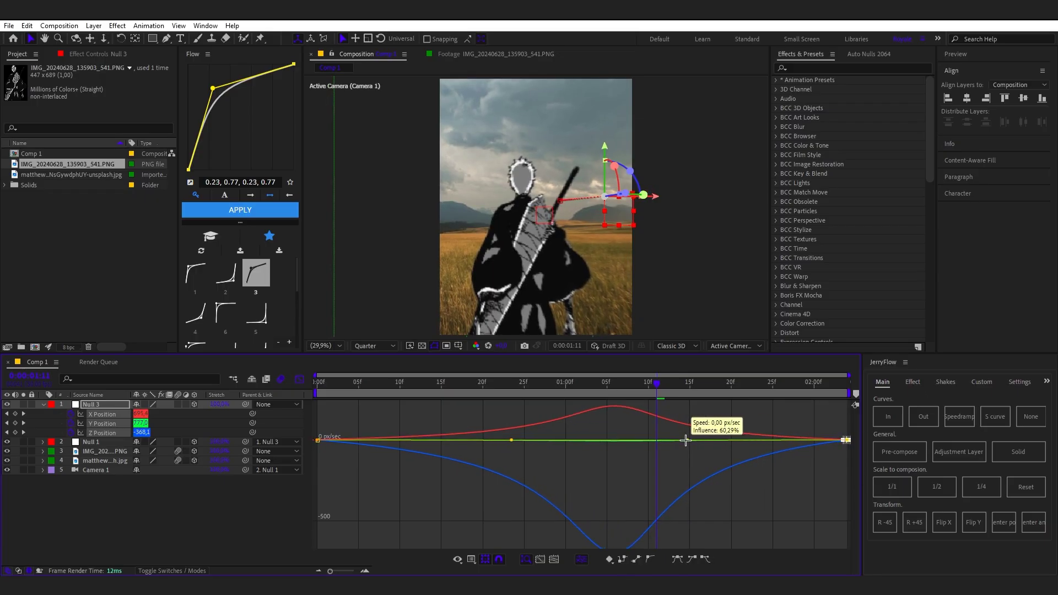
{"action": "left_click", "coordinate": [317, 441]}
{"action": "left_click_drag", "start_coordinate": [512, 440], "coordinate": [536, 440]}
{"action": "left_click_drag", "start_coordinate": [806, 423], "coordinate": [856, 453]}
{"action": "left_click_drag", "start_coordinate": [687, 440], "coordinate": [717, 440]}
{"action": "key", "text": "space"}
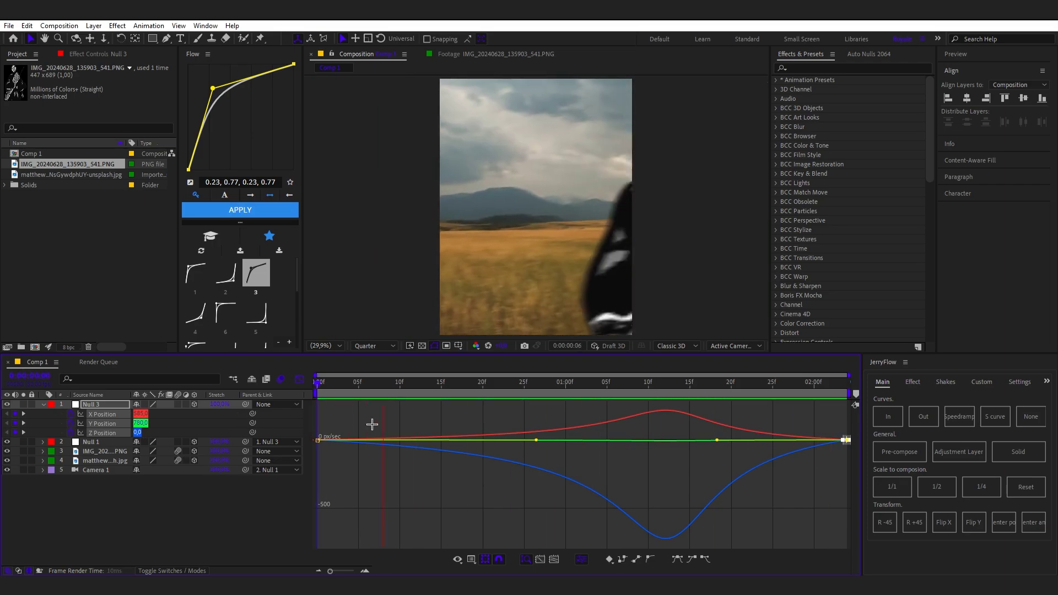
Reduce the outgoing influence of Null 3's first position keyframes and play back the camera move
{"action": "key", "text": "space"}
{"action": "left_click_drag", "start_coordinate": [537, 440], "coordinate": [497, 441]}
{"action": "key", "text": "space"}
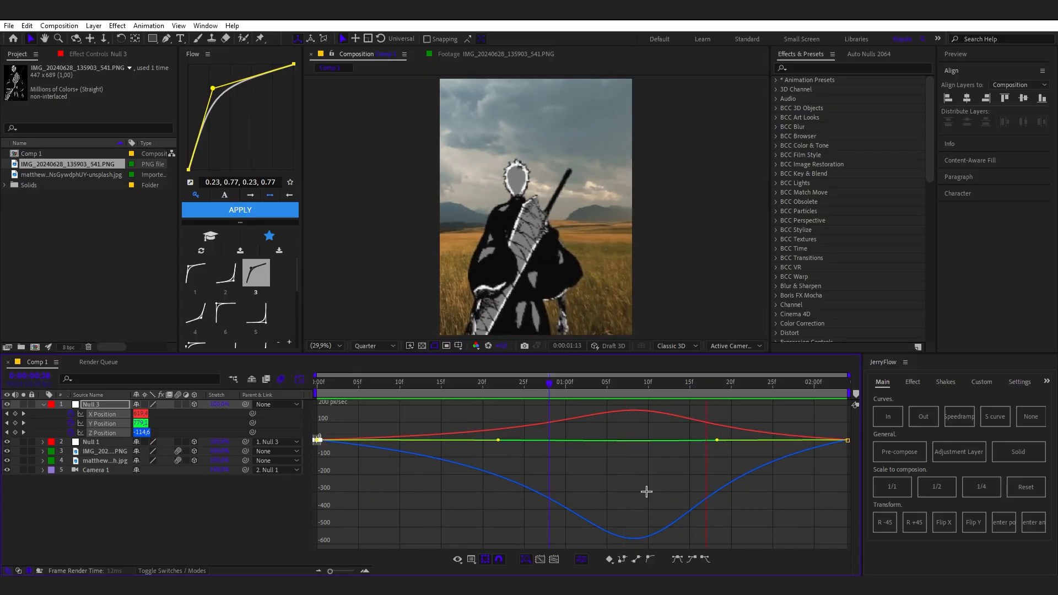
{"action": "key", "text": "space"}
Lower the incoming influence of Null 3's last position keyframes to about 34%, preview the move, and reduce it slightly further
{"action": "left_click_drag", "start_coordinate": [780, 489], "coordinate": [883, 430]}
{"action": "left_click_drag", "start_coordinate": [718, 440], "coordinate": [758, 440]}
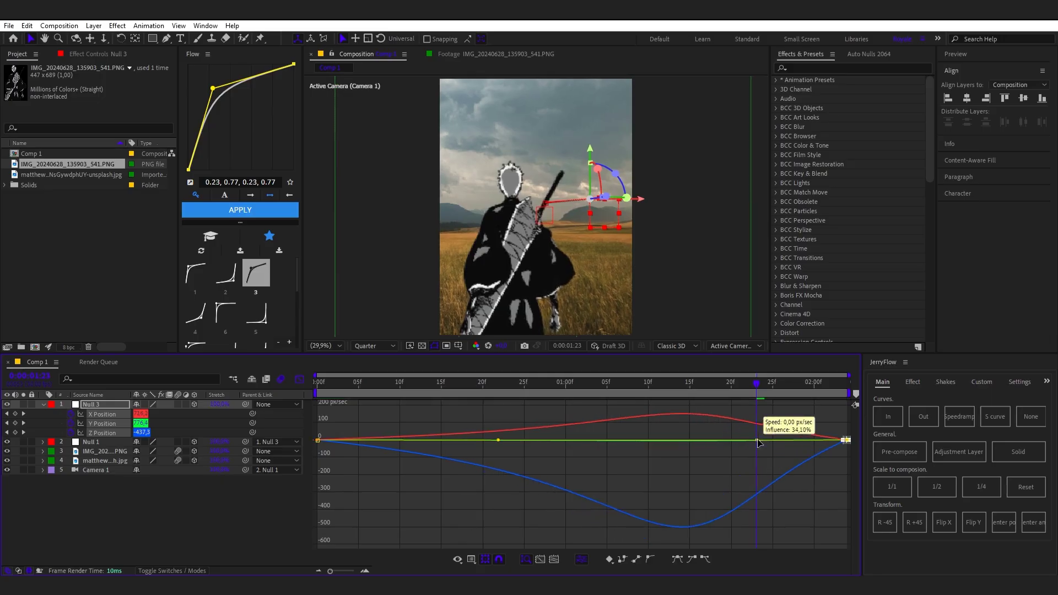
{"action": "key", "text": "space"}
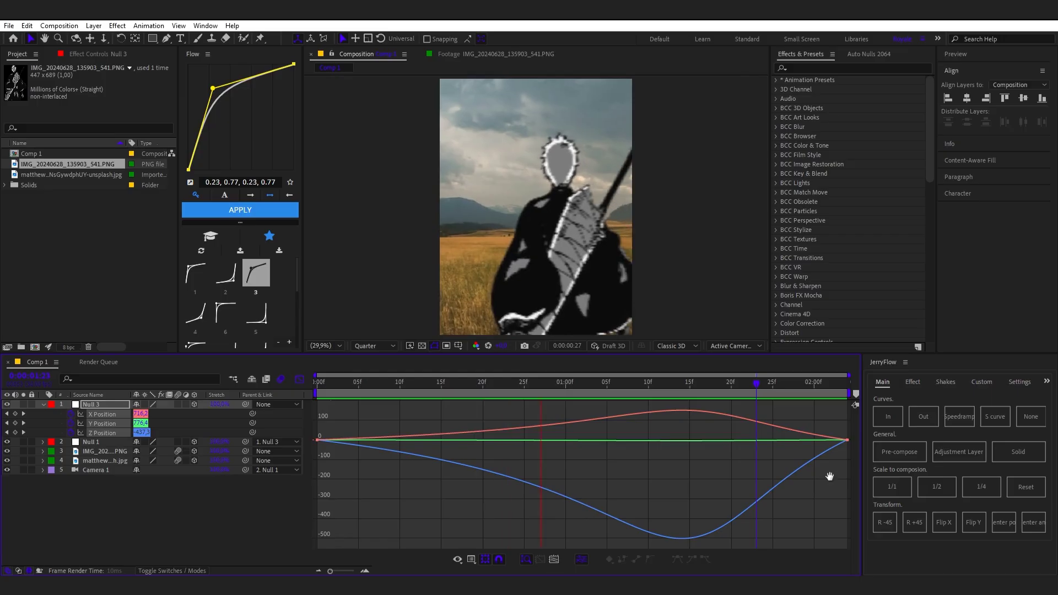
{"action": "key", "text": "space"}
{"action": "left_click_drag", "start_coordinate": [829, 478], "coordinate": [886, 419]}
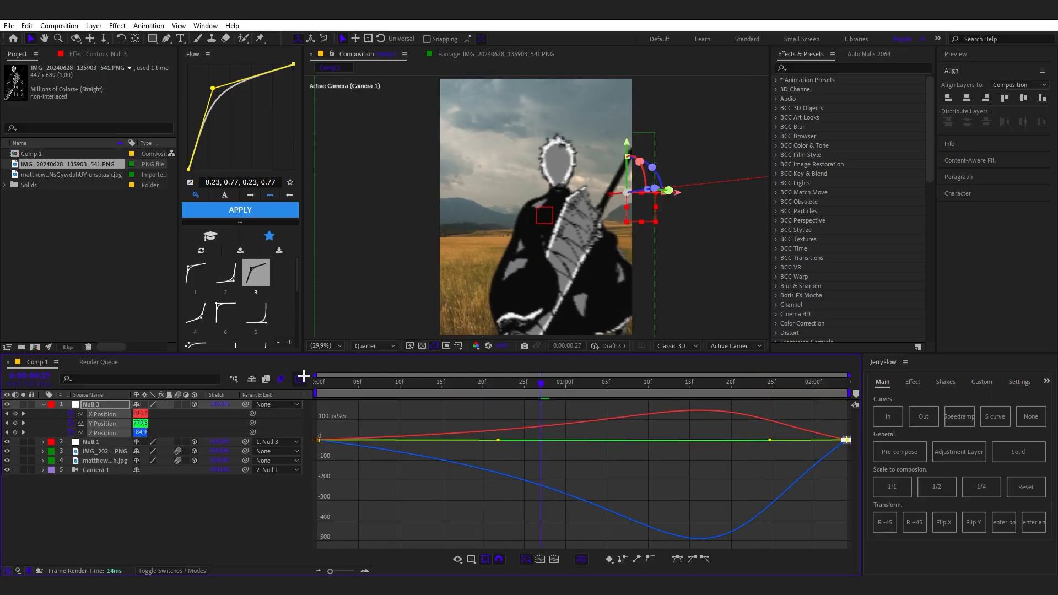
Leave the Graph Editor and review the camera animation from the first frame to the end
{"action": "key", "text": "shift+F3"}
{"action": "left_click", "coordinate": [574, 513]}
{"action": "key", "text": "space"}
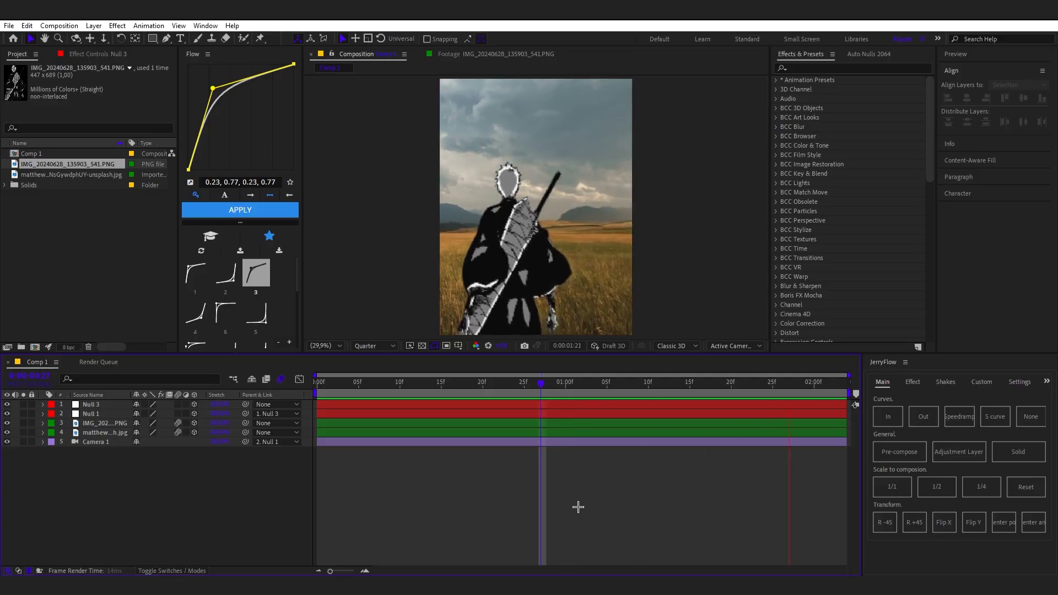
{"action": "key", "text": "space"}
{"action": "left_click_drag", "start_coordinate": [495, 389], "coordinate": [223, 406]}
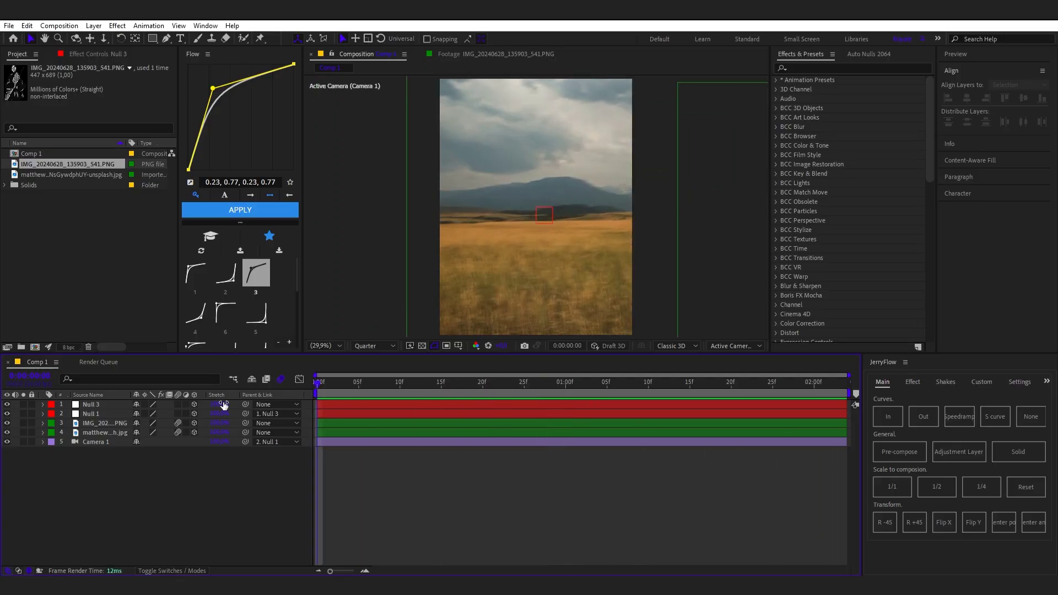
{"action": "key", "text": "space"}
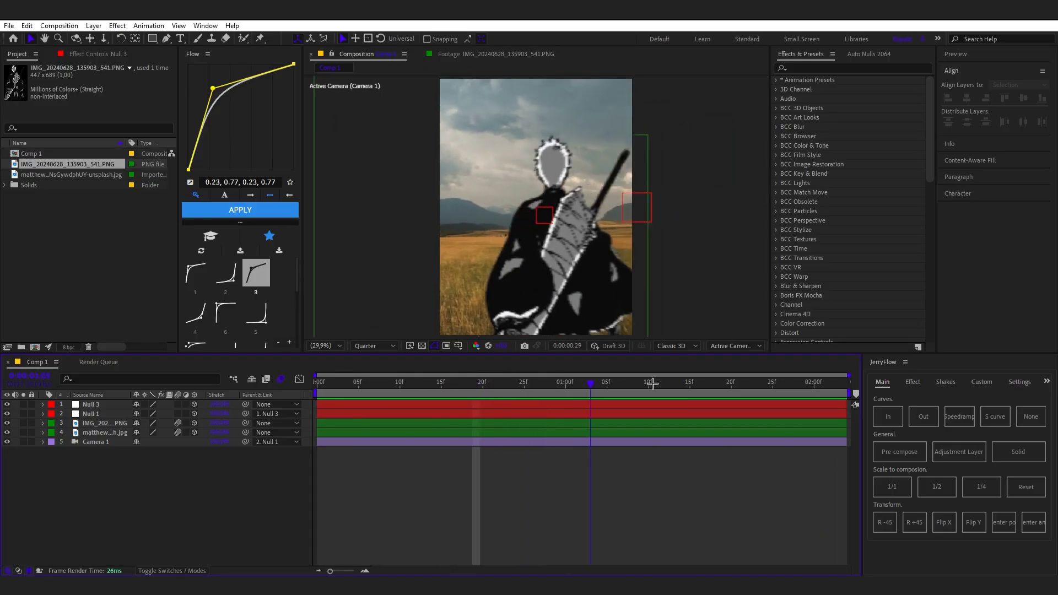
{"action": "left_click", "coordinate": [496, 433]}
{"action": "left_click", "coordinate": [88, 462]}
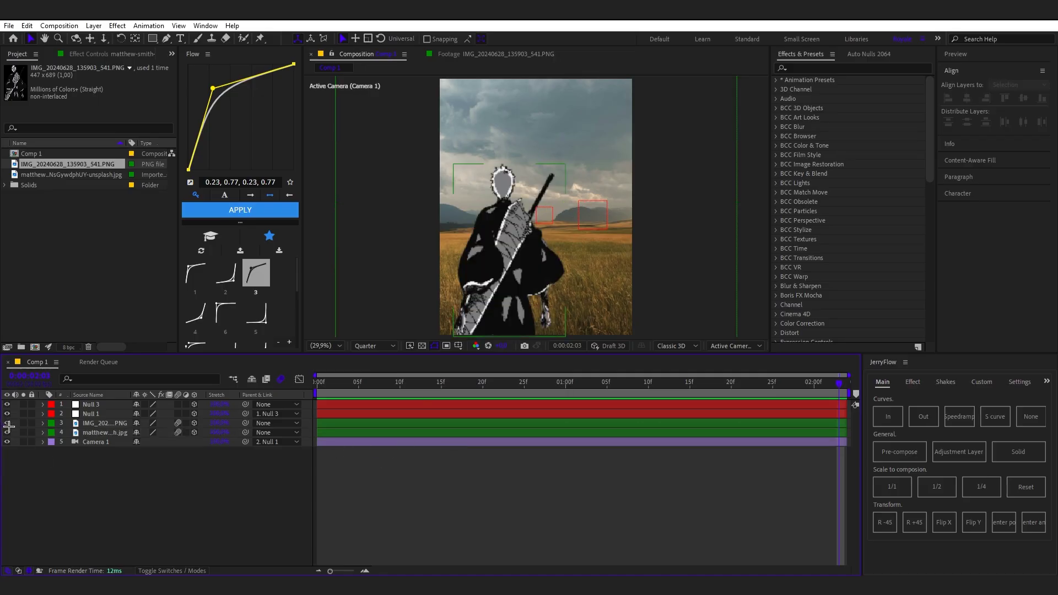
Pre-compose the character image with all attributes moved into the new composition, and make the resulting layer 3D
{"action": "left_click", "coordinate": [423, 423]}
{"action": "right_click", "coordinate": [423, 422]}
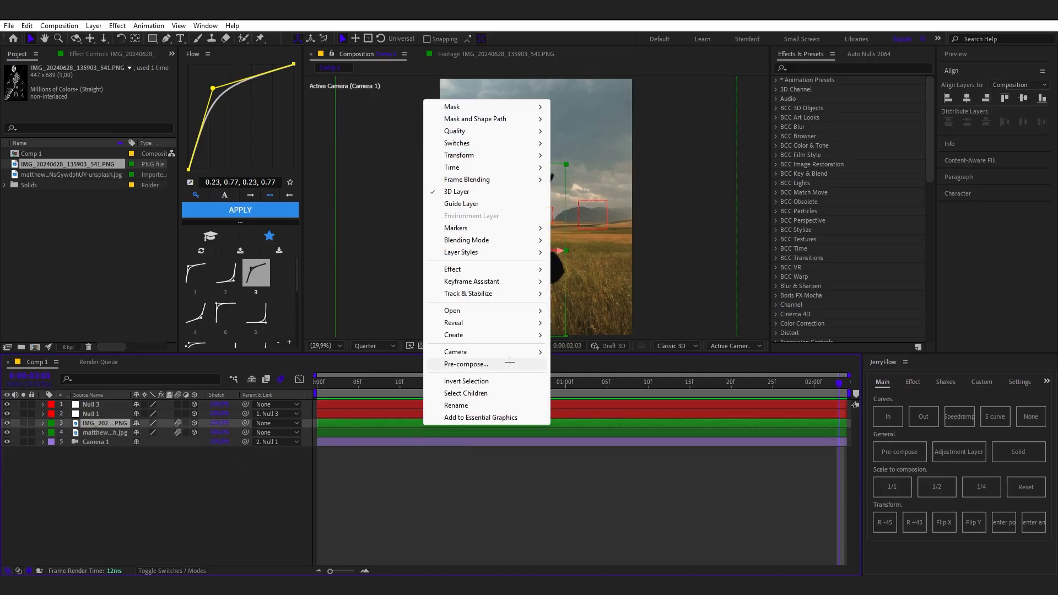
{"action": "left_click", "coordinate": [622, 483]}
{"action": "left_click", "coordinate": [629, 420]}
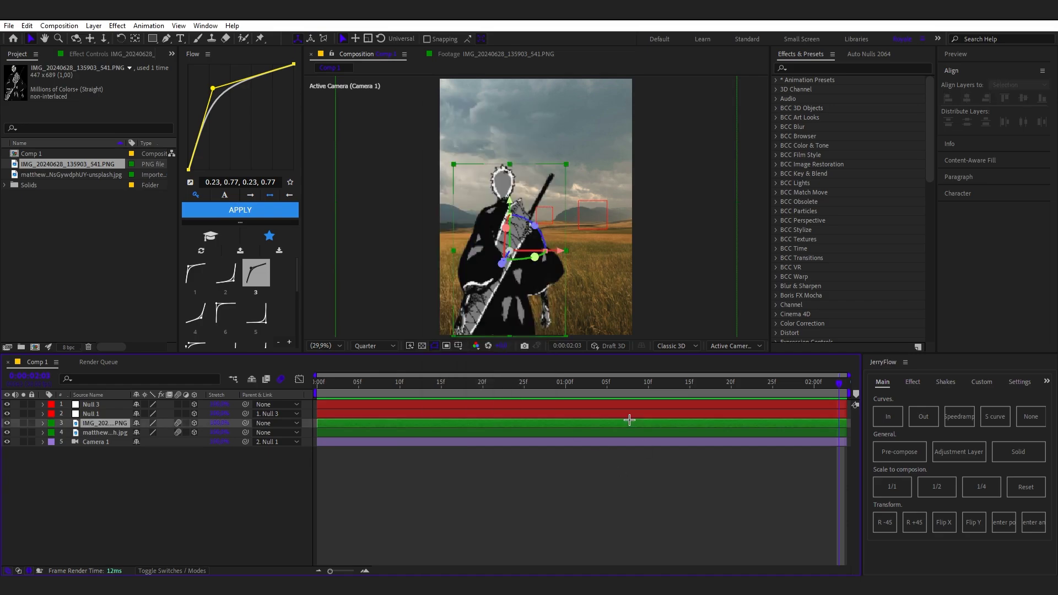
{"action": "right_click", "coordinate": [629, 420]}
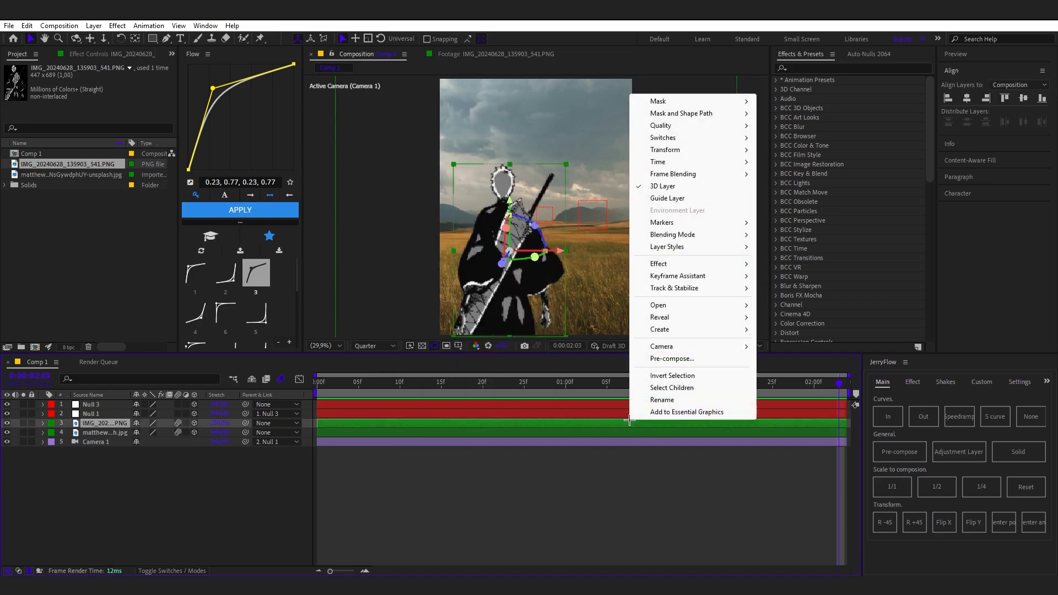
{"action": "left_click", "coordinate": [686, 360]}
{"action": "left_click", "coordinate": [475, 304]}
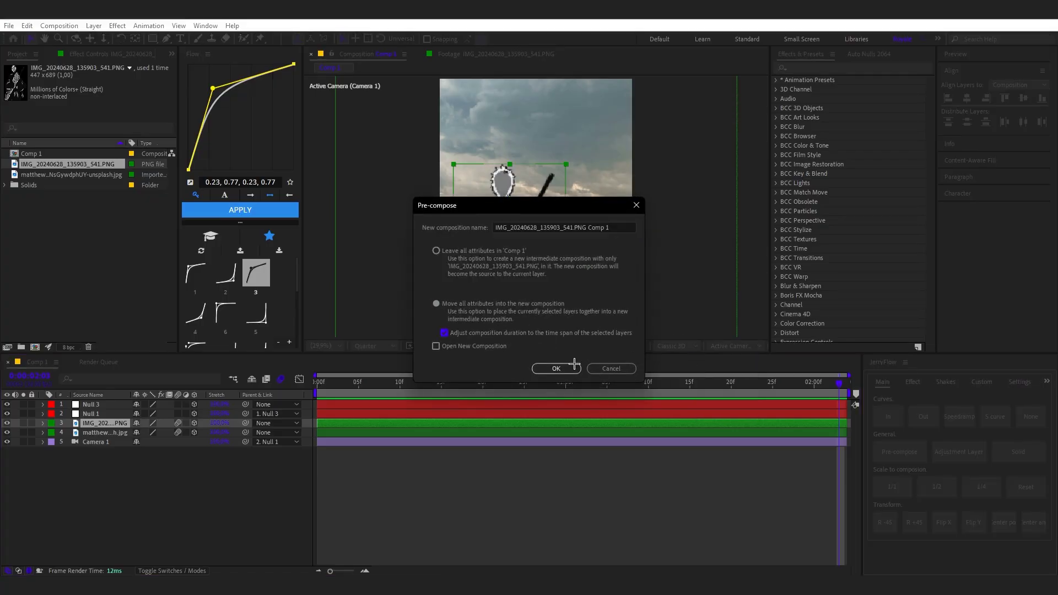
{"action": "left_click", "coordinate": [557, 368]}
{"action": "left_click", "coordinate": [194, 422]}
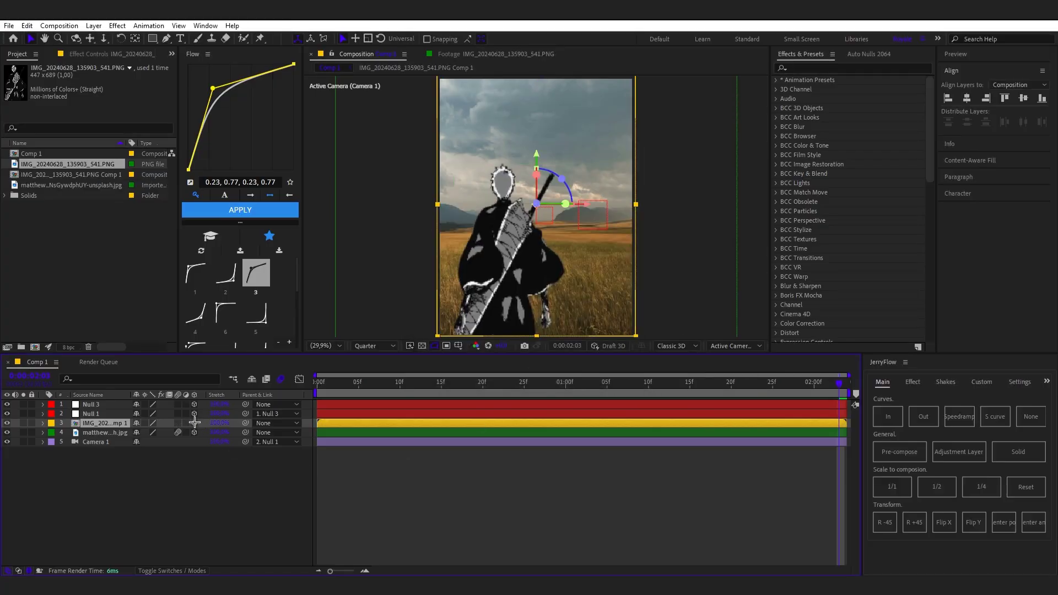
{"action": "left_click", "coordinate": [455, 459]}
{"action": "key", "text": "space"}
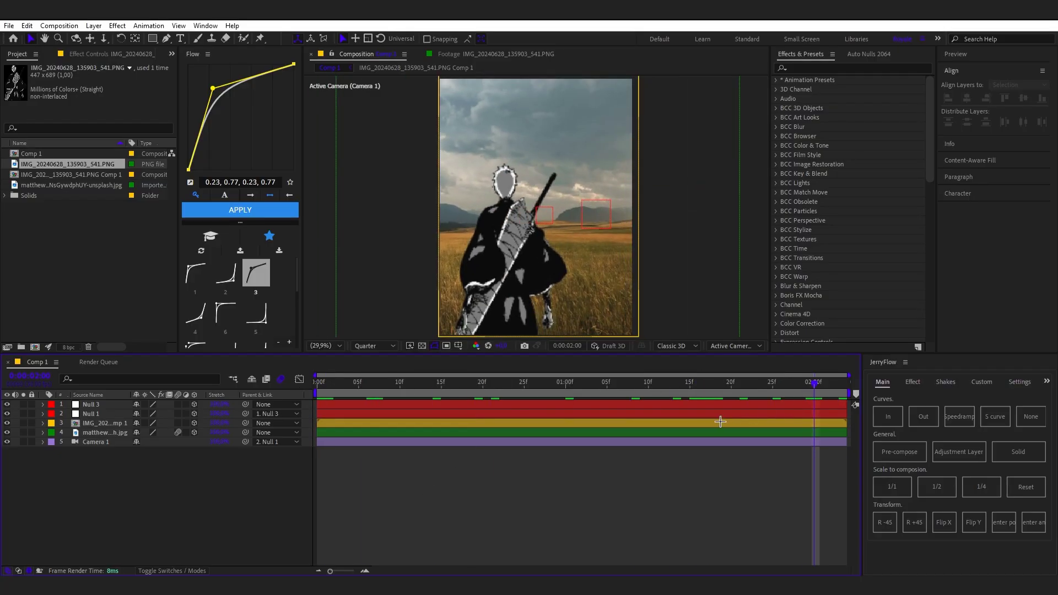
Open the character's precomp and place Puppet pins on the head and on both sides of the lower body
{"action": "double_click", "coordinate": [721, 422]}
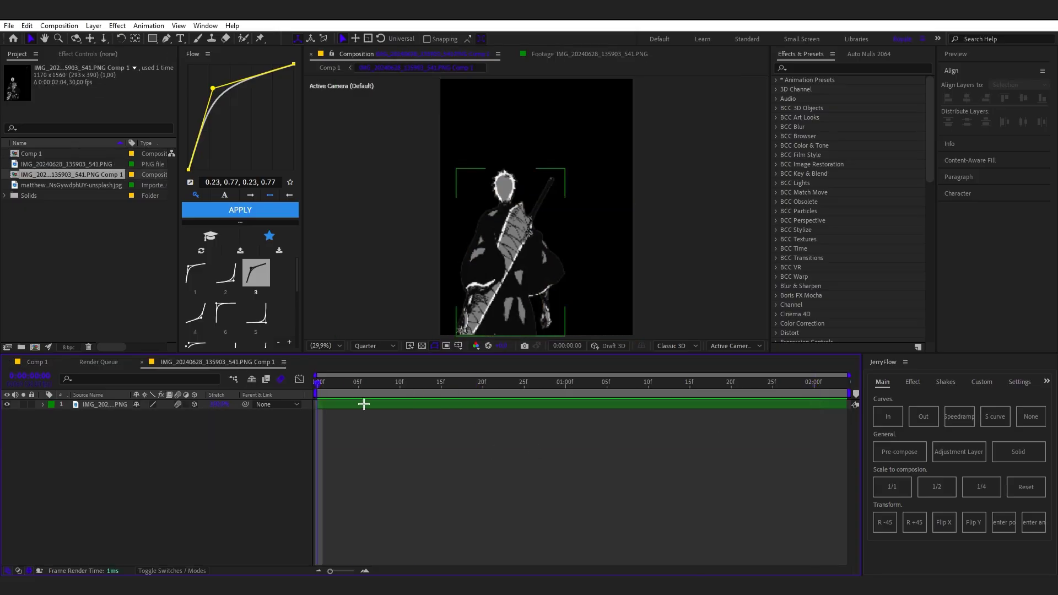
{"action": "left_click", "coordinate": [367, 405]}
{"action": "left_click", "coordinate": [258, 38]}
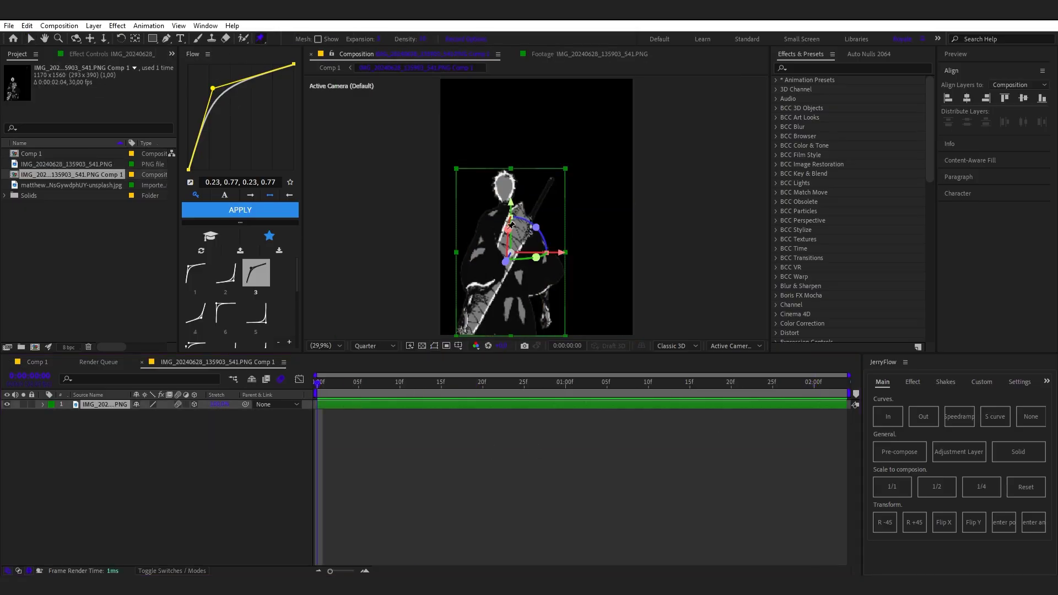
{"action": "left_click", "coordinate": [504, 183]}
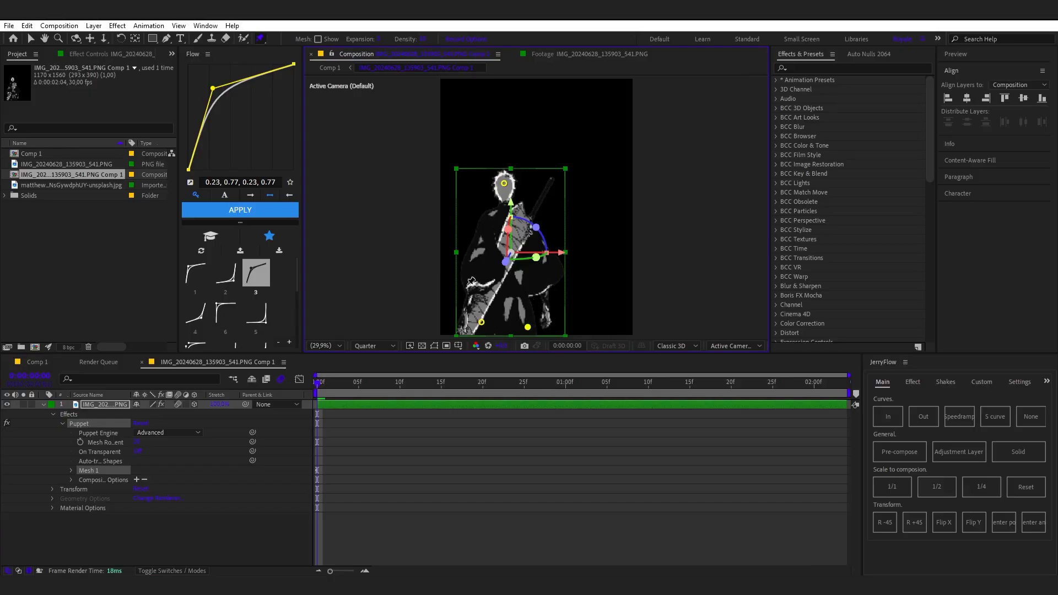
Move the puppet pin keyframes to the composition's end, and shift the head pin left and slightly down at the first frame
{"action": "key", "text": "u"}
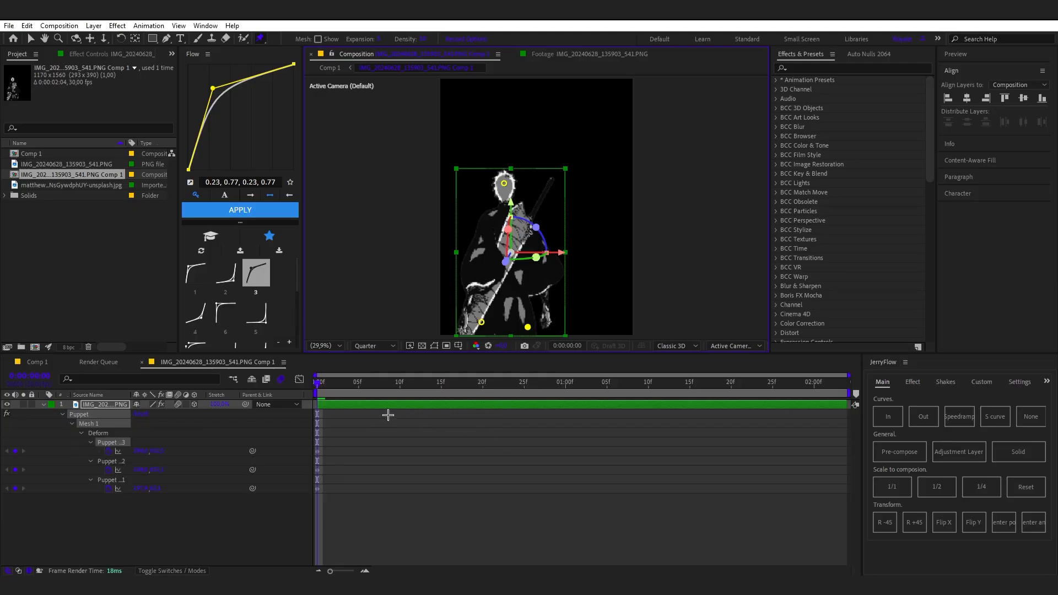
{"action": "left_click_drag", "start_coordinate": [338, 446], "coordinate": [843, 498]}
{"action": "left_click", "coordinate": [585, 247]}
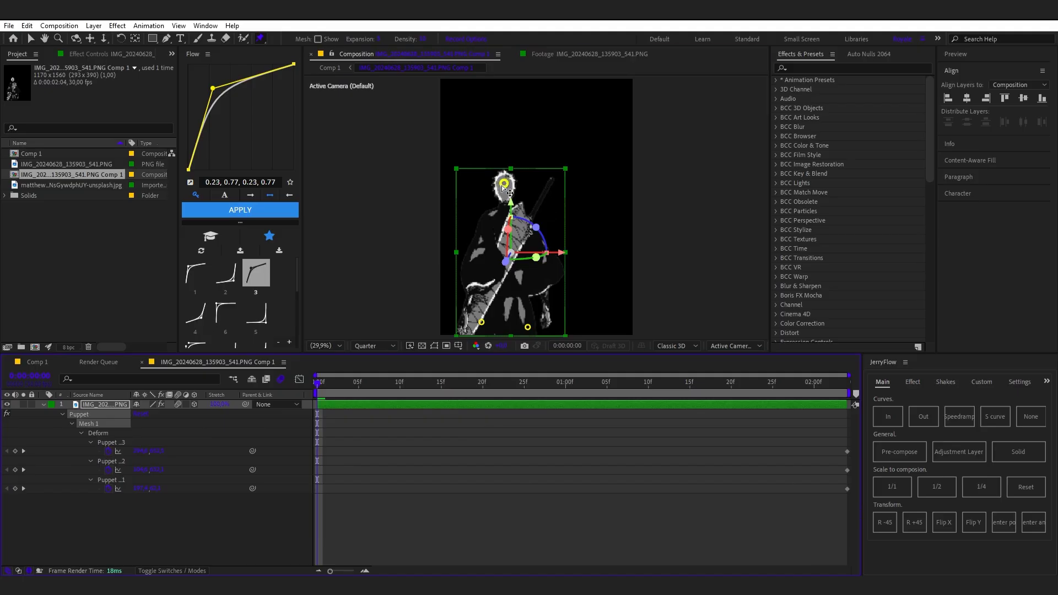
{"action": "left_click_drag", "start_coordinate": [502, 186], "coordinate": [459, 202]}
{"action": "left_click", "coordinate": [498, 508]}
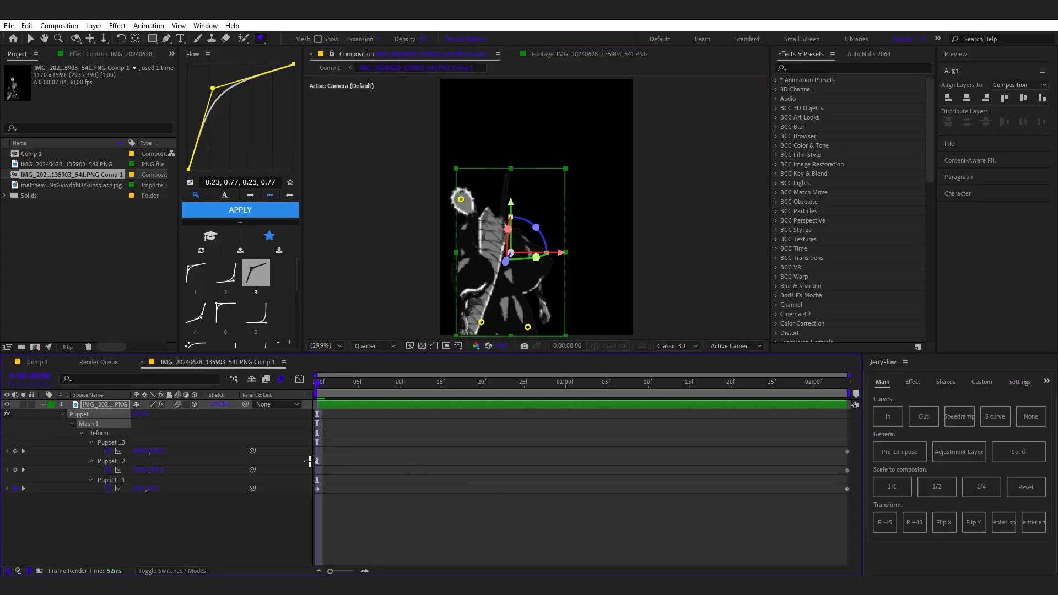
Ease all puppet pin keyframes with the Flow curve 0.00, 0.25, 0.77, 1.00 and preview the bending motion
{"action": "left_click_drag", "start_coordinate": [319, 496], "coordinate": [861, 423]}
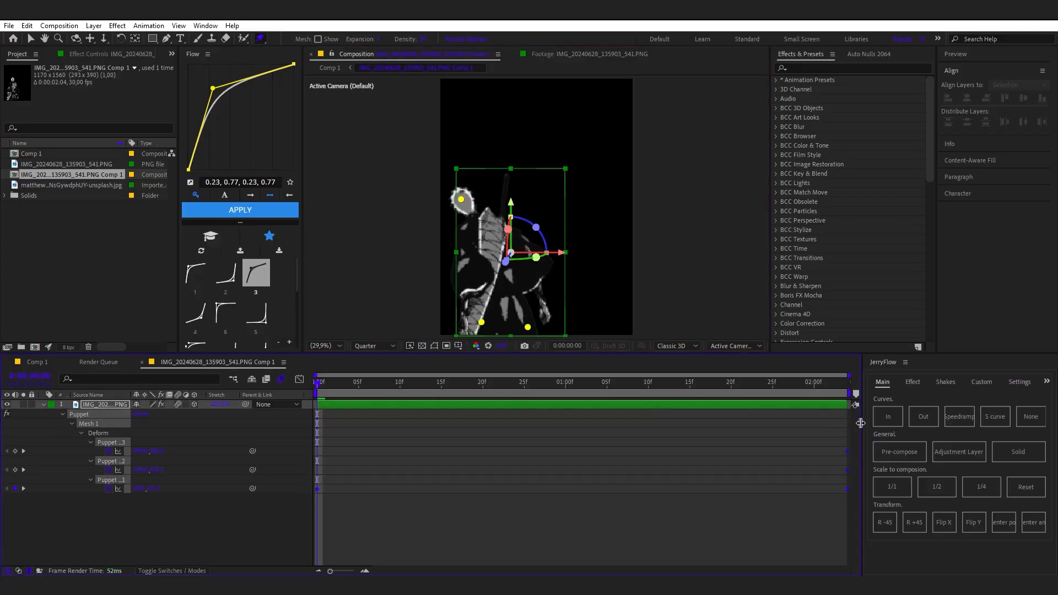
{"action": "scroll", "coordinate": [254, 287], "scroll_direction": "down", "scroll_amount": 3}
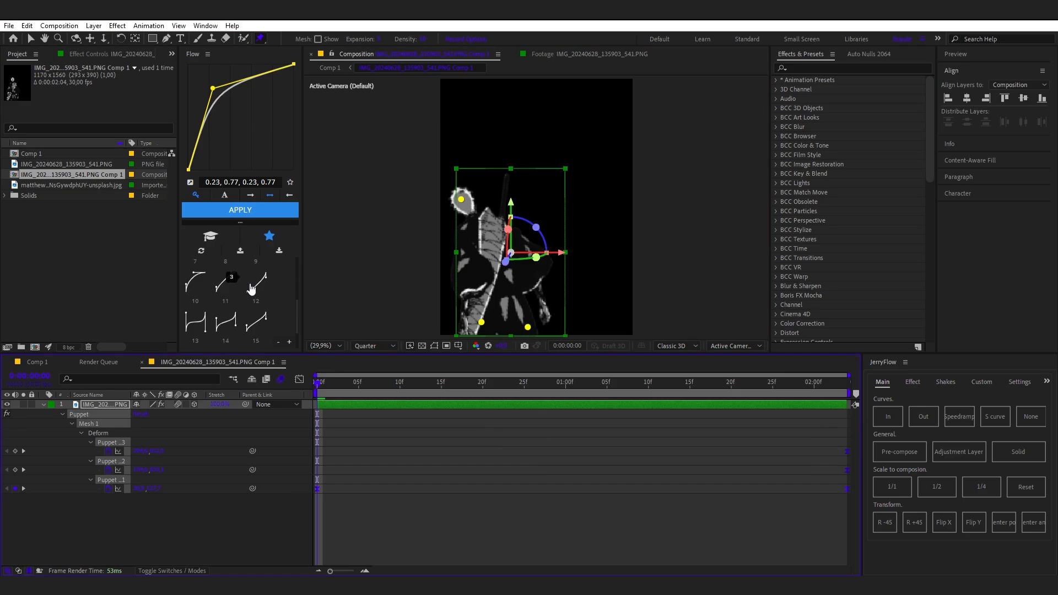
{"action": "left_click", "coordinate": [222, 300]}
{"action": "left_click", "coordinate": [385, 457]}
{"action": "key", "text": "space"}
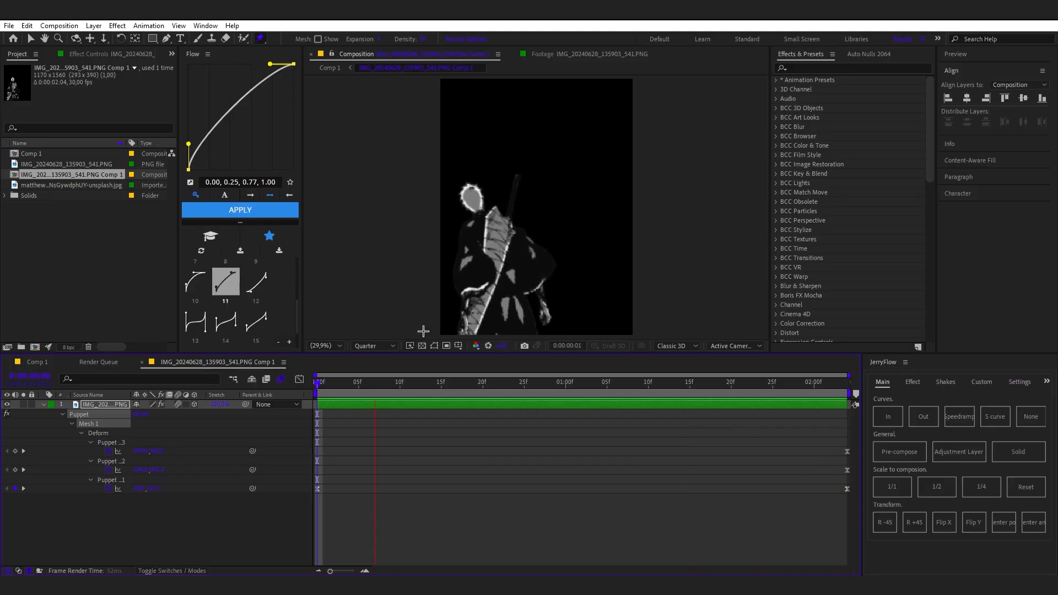
{"action": "key", "text": "space"}
Return to Comp 1, close the Render Queue and precomp timelines, and play back the full animation from the start
{"action": "left_click", "coordinate": [44, 362]}
{"action": "left_click", "coordinate": [71, 362]}
{"action": "left_click", "coordinate": [71, 362]}
{"action": "left_click", "coordinate": [342, 457]}
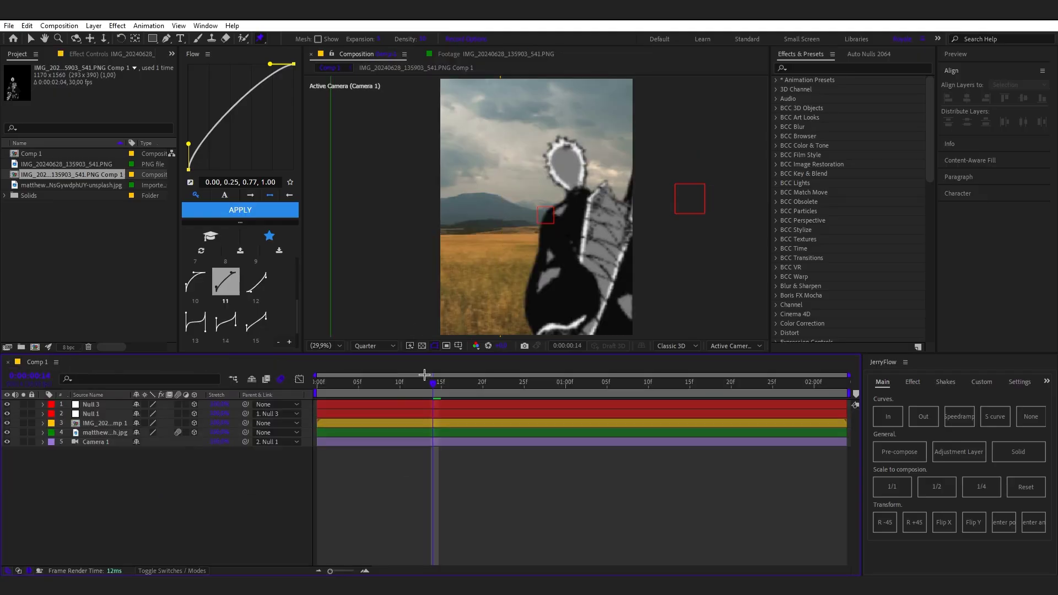
{"action": "left_click_drag", "start_coordinate": [422, 380], "coordinate": [360, 387]}
{"action": "key", "text": "space"}
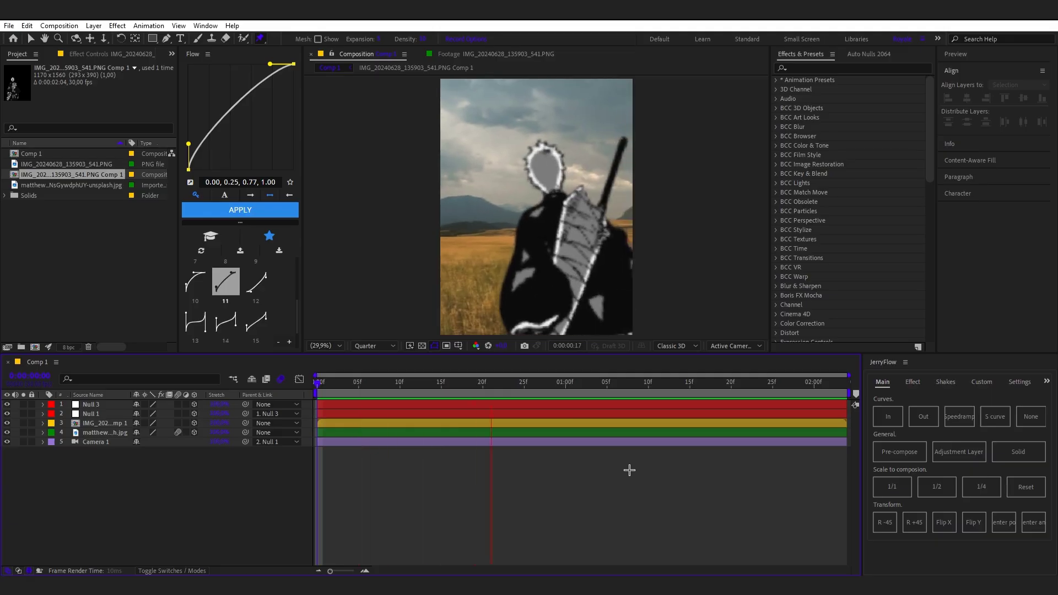
{"action": "key", "text": "space"}
Show the character precomp's Position, separate its dimensions, and lower the character with Y Position at frame 19
{"action": "key", "text": "Home"}
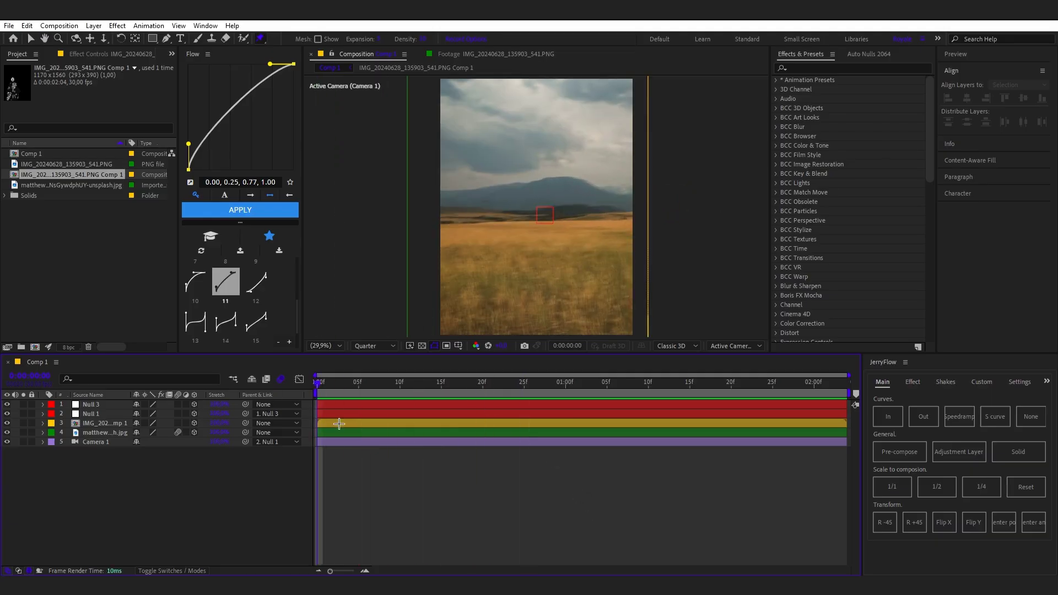
{"action": "left_click", "coordinate": [339, 423]}
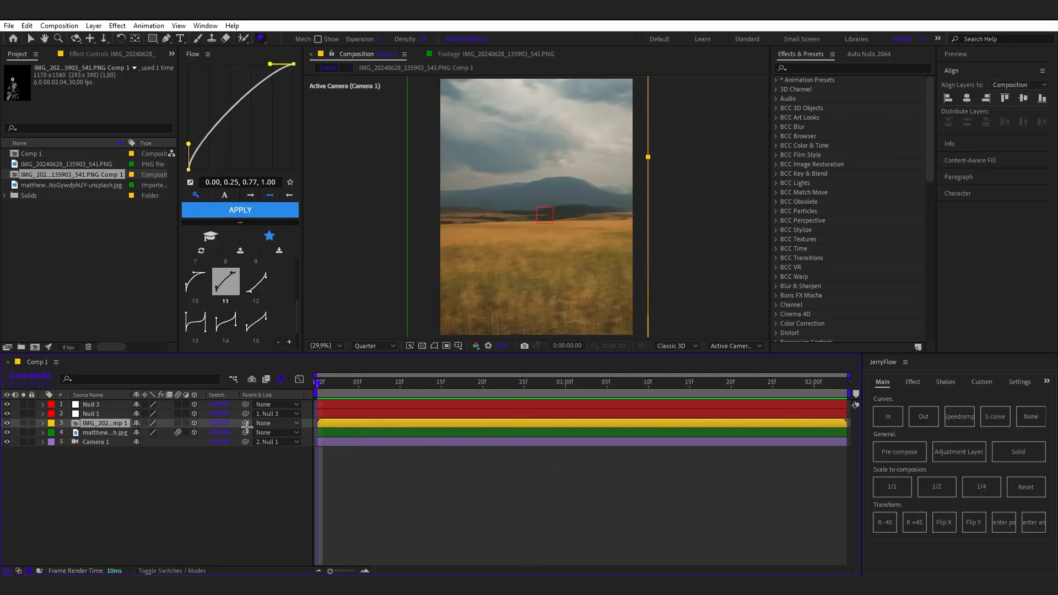
{"action": "key", "text": "p"}
{"action": "right_click", "coordinate": [90, 436]}
{"action": "left_click", "coordinate": [121, 314]}
{"action": "key", "text": "space"}
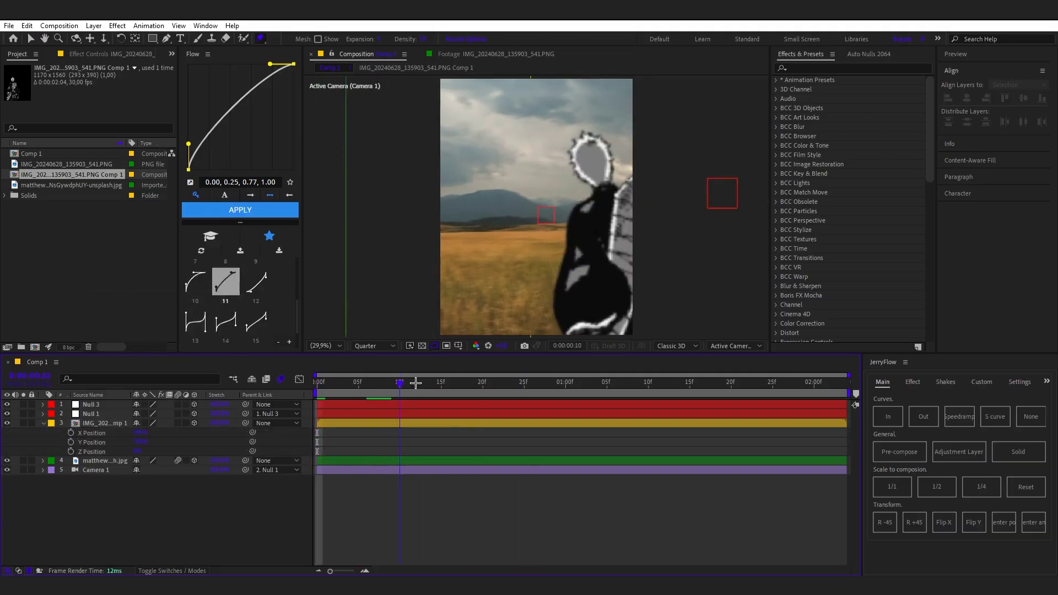
{"action": "left_click_drag", "start_coordinate": [143, 445], "coordinate": [277, 451]}
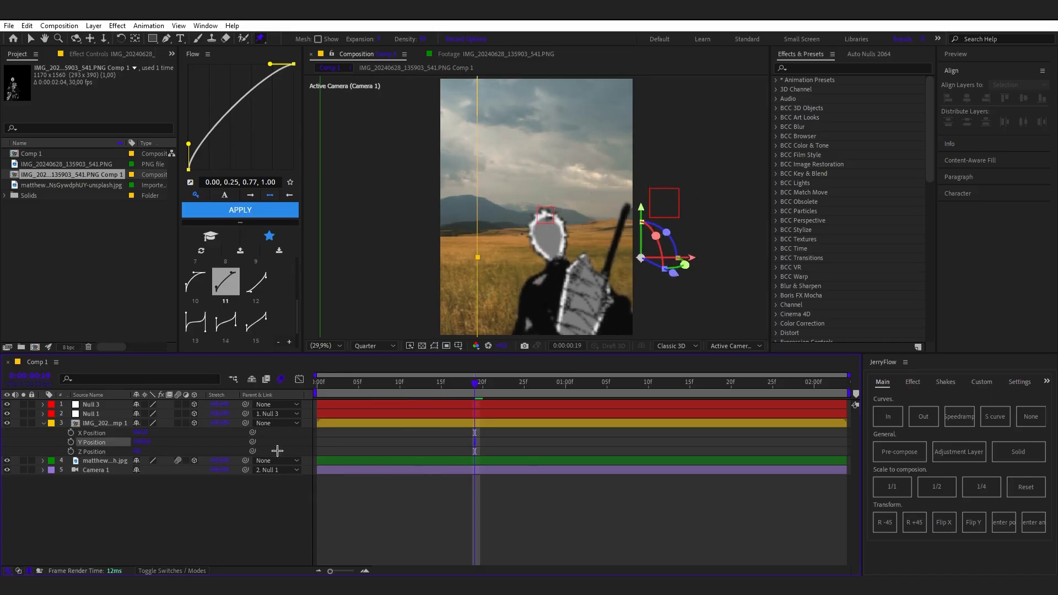
Undo the last height change, and keyframe the character's Y Position from a lowered value at the first frame to its original height at the end
{"action": "key", "text": "ctrl+z"}
{"action": "left_click", "coordinate": [70, 442]}
{"action": "left_click", "coordinate": [451, 447]}
{"action": "left_click", "coordinate": [475, 442]}
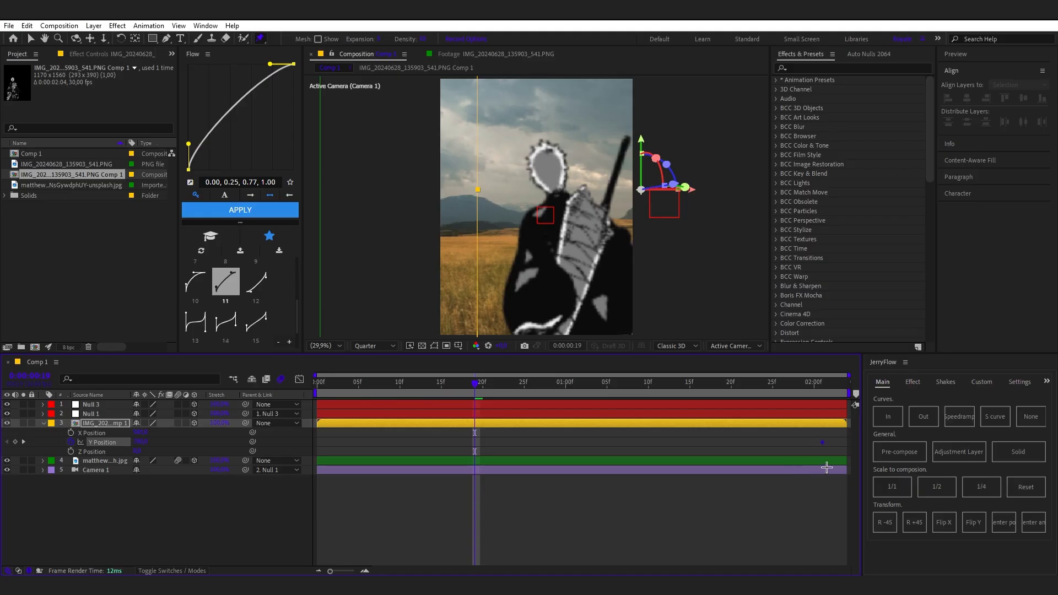
{"action": "left_click", "coordinate": [560, 501]}
{"action": "left_click_drag", "start_coordinate": [142, 439], "coordinate": [209, 435]}
{"action": "left_click", "coordinate": [432, 440]}
{"action": "left_click_drag", "start_coordinate": [475, 442], "coordinate": [316, 457]}
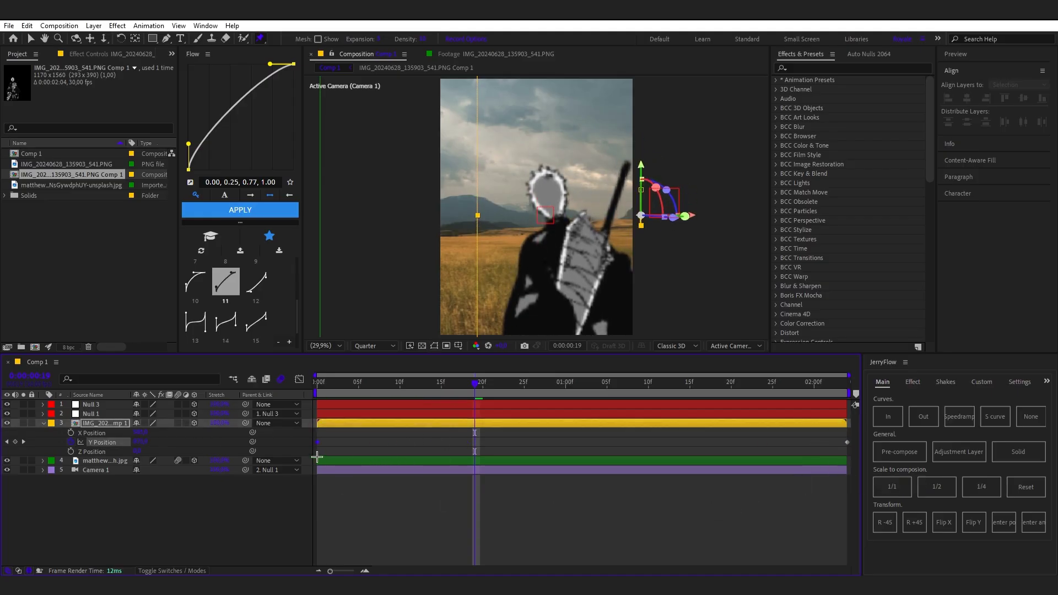
Collapse the character's position properties and play back the animation from the first frame
{"action": "left_click", "coordinate": [347, 446]}
{"action": "key", "text": "u"}
{"action": "left_click_drag", "start_coordinate": [330, 384], "coordinate": [255, 392]}
{"action": "key", "text": "space"}
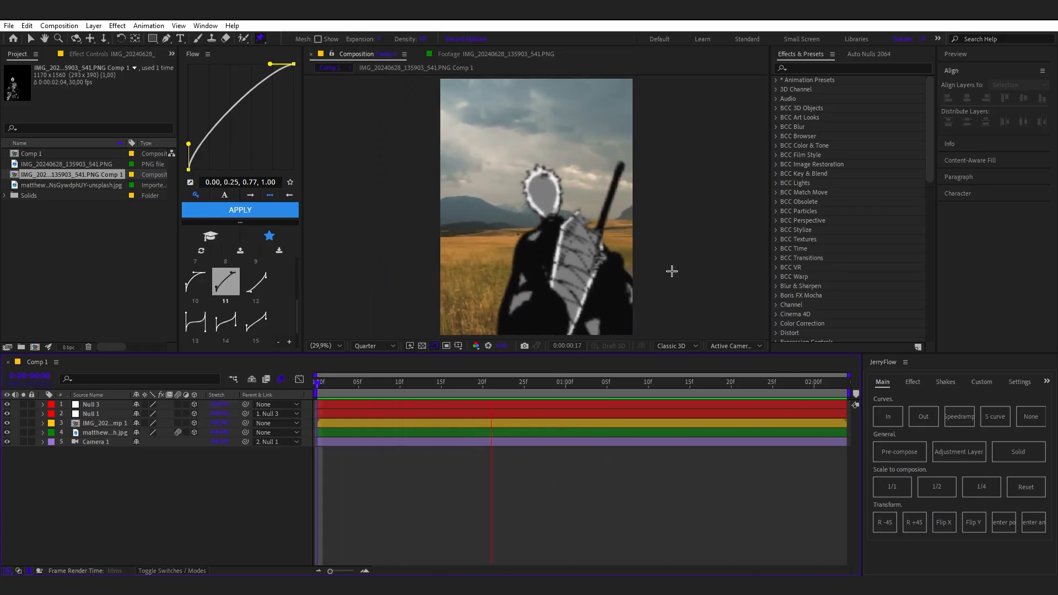
{"action": "key", "text": "space"}
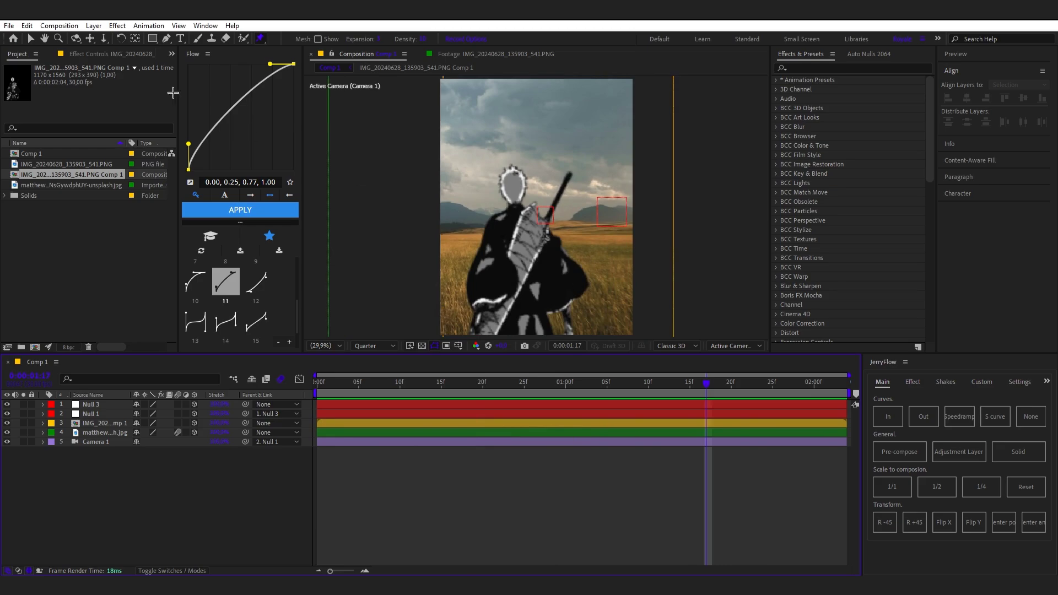
Activate the Selection tool, move to about 0:00:01:25, and save the project
{"action": "left_click", "coordinate": [28, 38]}
{"action": "left_click_drag", "start_coordinate": [710, 380], "coordinate": [773, 427]}
{"action": "key", "text": "ctrl+s"}
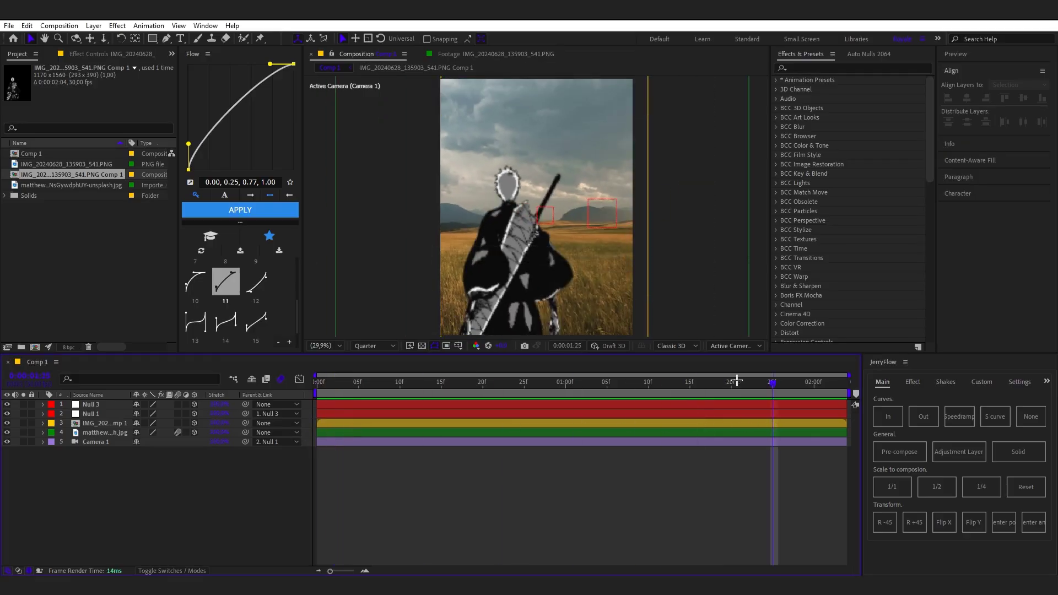
Toggle the character precomp's visibility to compare the landscape with and without the character
{"action": "left_click", "coordinate": [692, 429]}
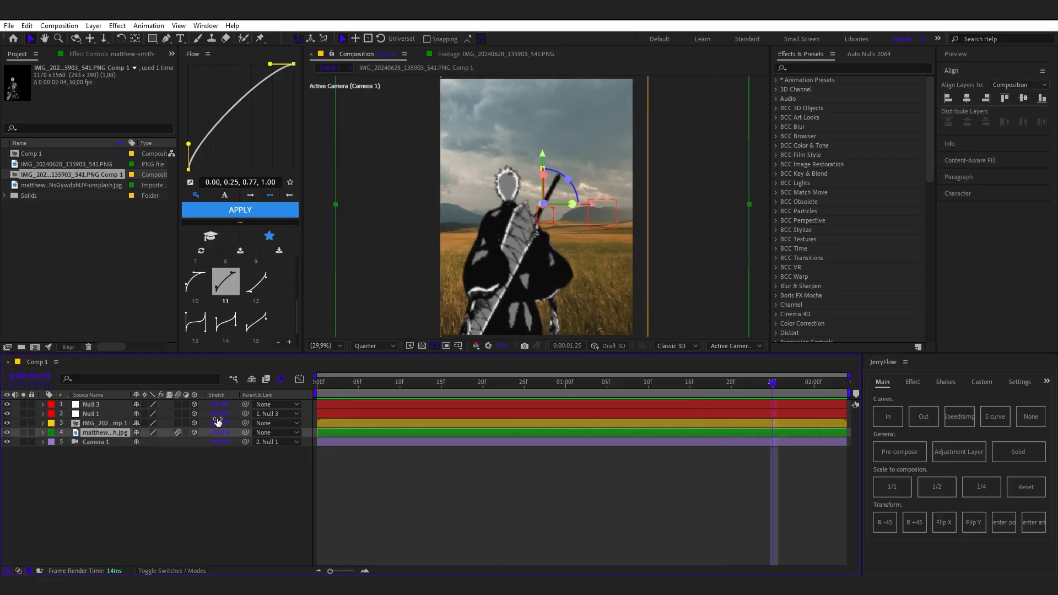
{"action": "left_click", "coordinate": [120, 424]}
{"action": "left_click", "coordinate": [7, 422]}
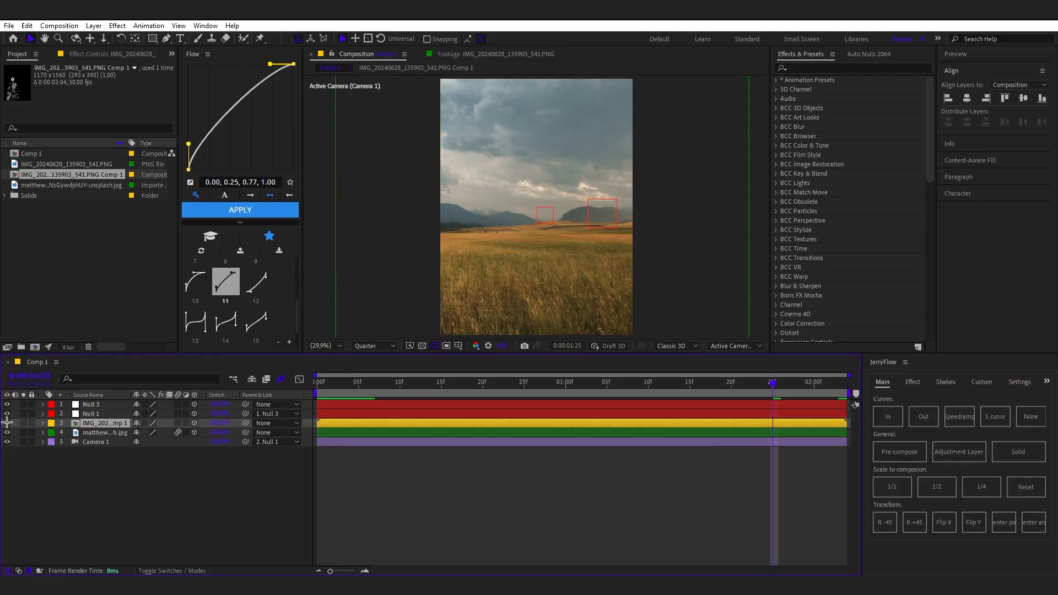
{"action": "left_click", "coordinate": [7, 423]}
{"action": "left_click", "coordinate": [6, 423]}
{"action": "left_click", "coordinate": [7, 422]}
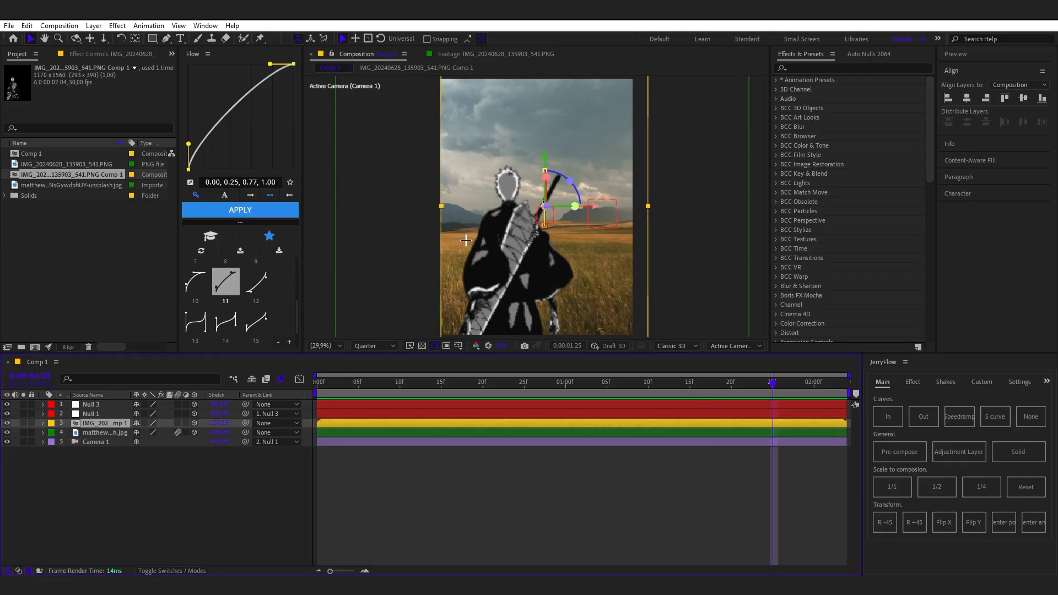
Find the 4-Color Gradient effect and apply it to the character precomp at 0:00:01:26
{"action": "left_click", "coordinate": [571, 472]}
{"action": "left_click", "coordinate": [676, 423]}
{"action": "left_click_drag", "start_coordinate": [634, 390], "coordinate": [781, 391]}
{"action": "left_click", "coordinate": [842, 69]}
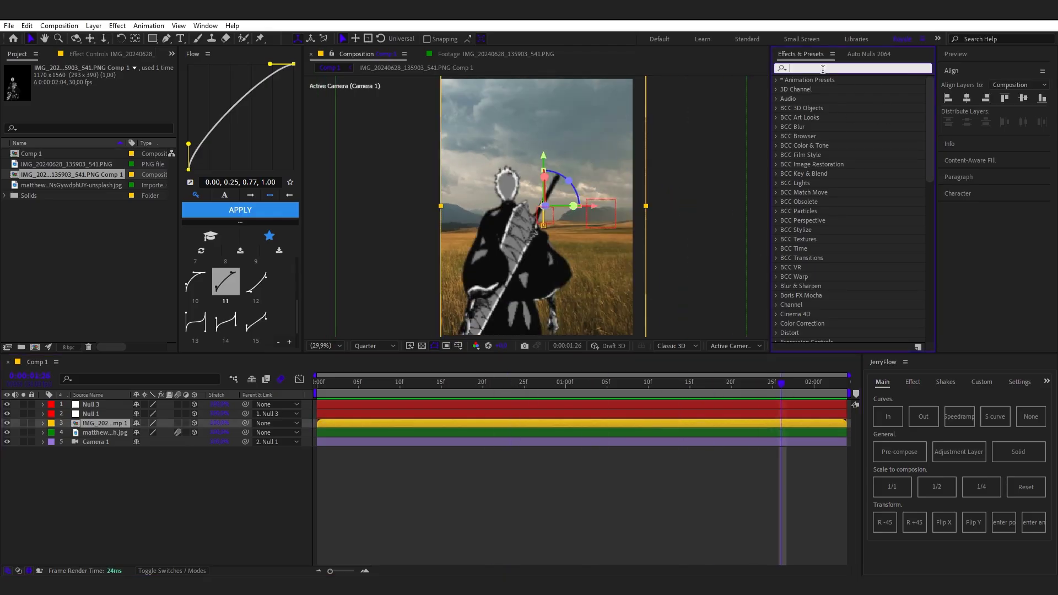
{"action": "type", "text": "4-co"}
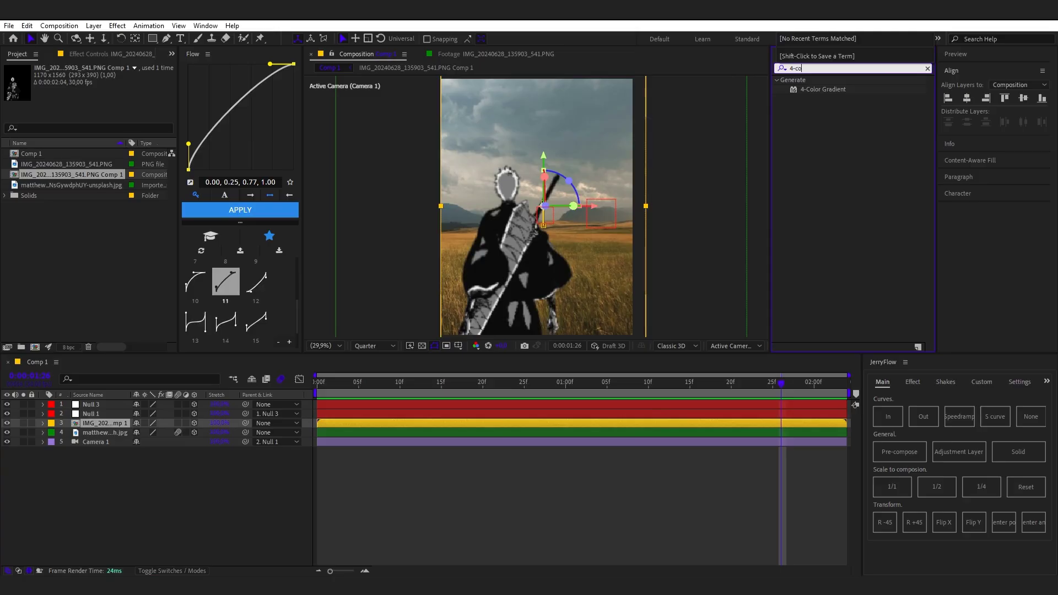
{"action": "type", "text": "lo"}
{"action": "left_click_drag", "start_coordinate": [822, 89], "coordinate": [603, 242]}
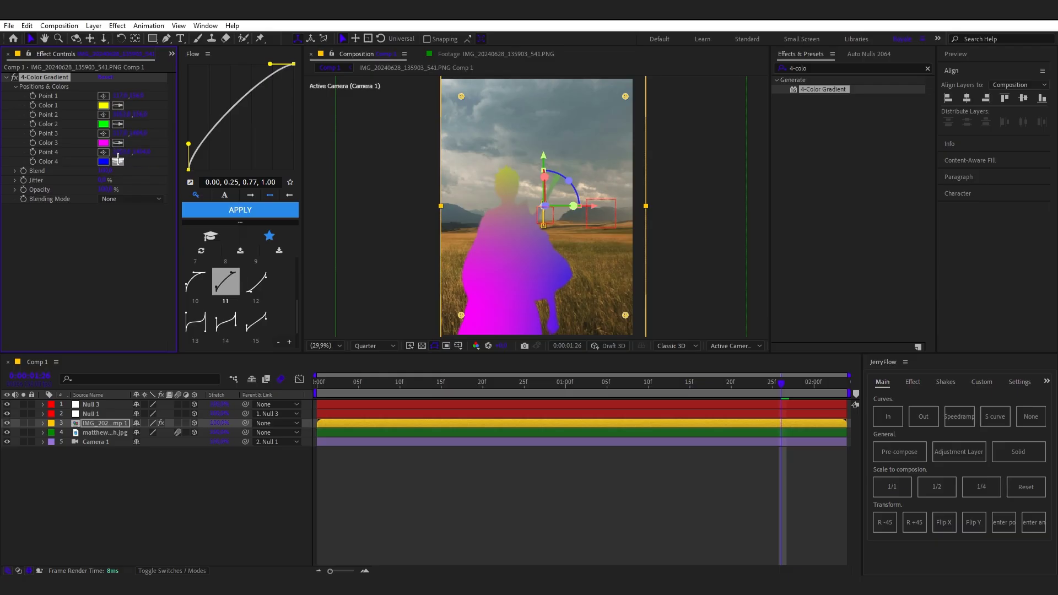
Sample the four gradient colors from the surrounding landscape and set the gradient's blending mode to Soft Light
{"action": "left_click", "coordinate": [601, 312]}
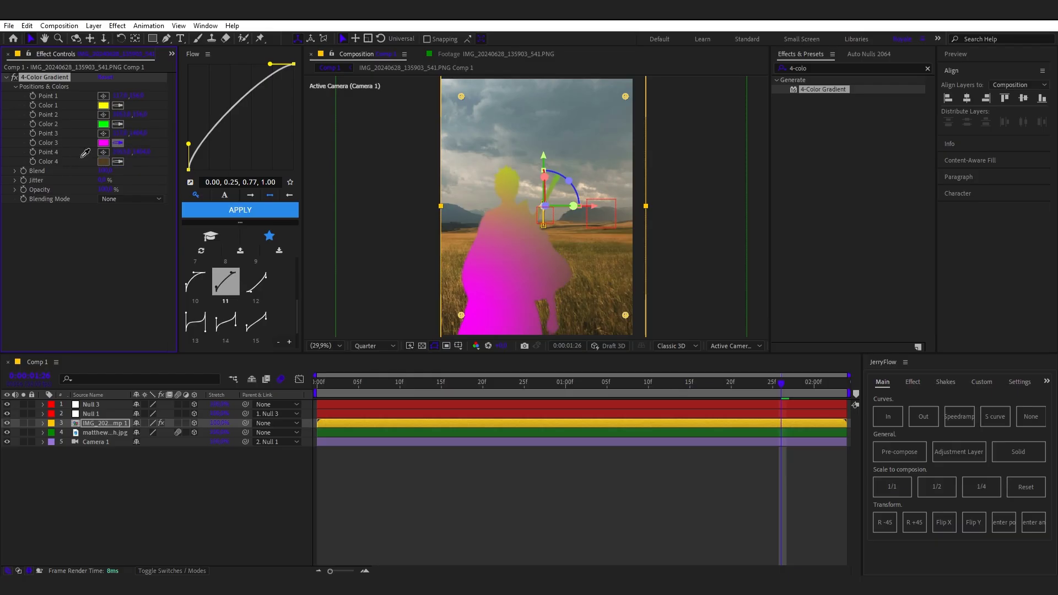
{"action": "left_click", "coordinate": [447, 215]}
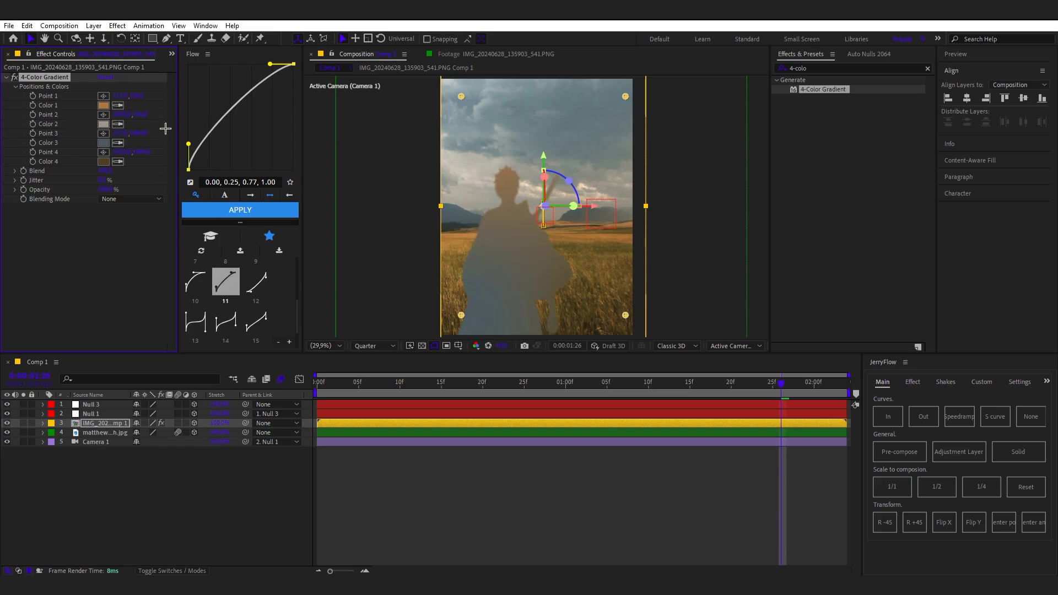
{"action": "left_click", "coordinate": [130, 199]}
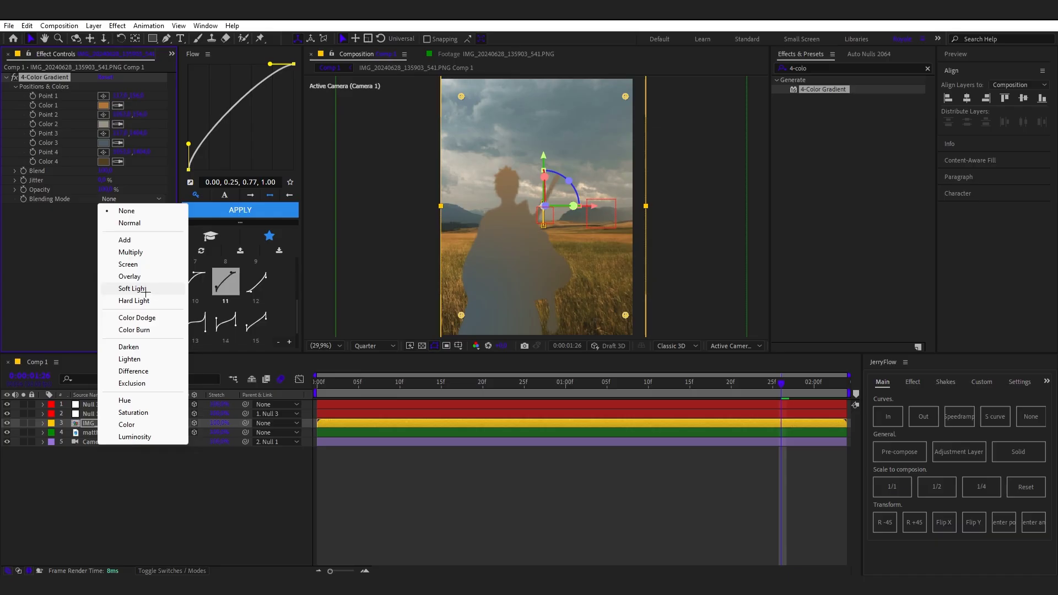
{"action": "left_click", "coordinate": [135, 289]}
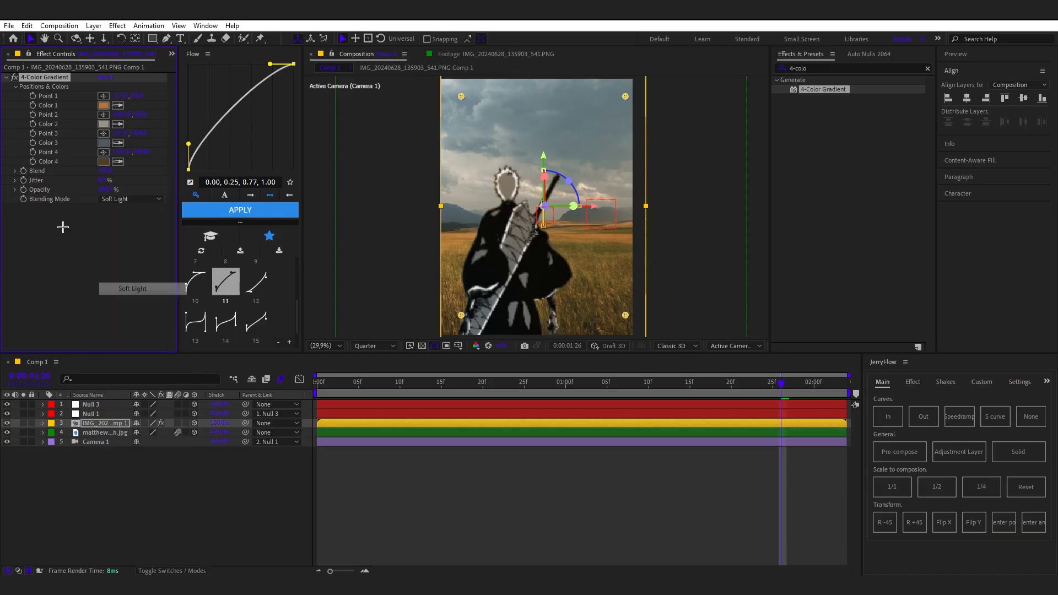
Adjust the 4-Color Gradient's opacity, switching the effect off and on to compare its influence on the character
{"action": "left_click", "coordinate": [608, 462]}
{"action": "left_click", "coordinate": [15, 76]}
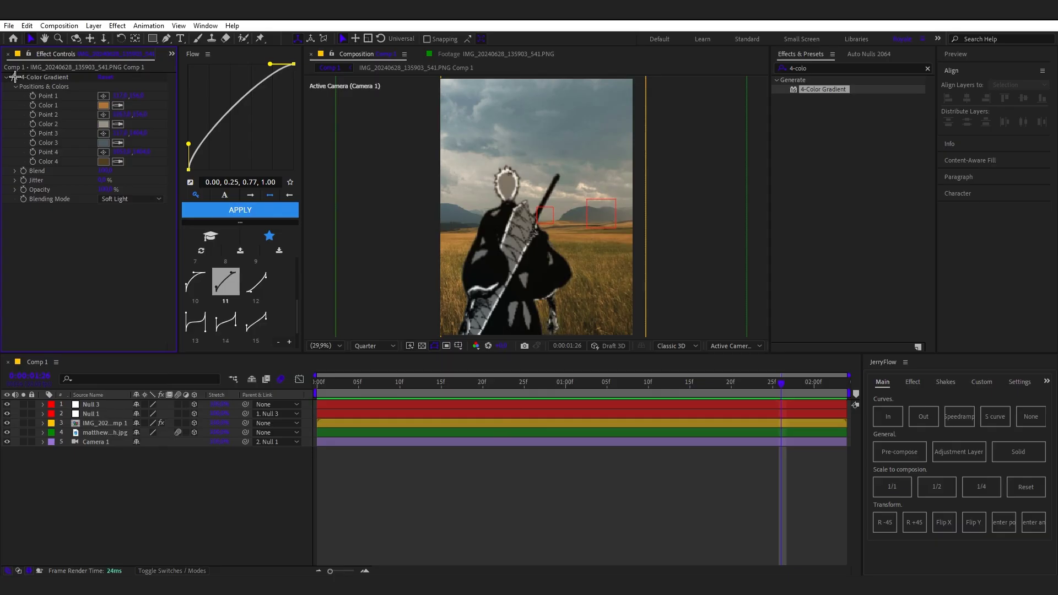
{"action": "left_click", "coordinate": [101, 194]}
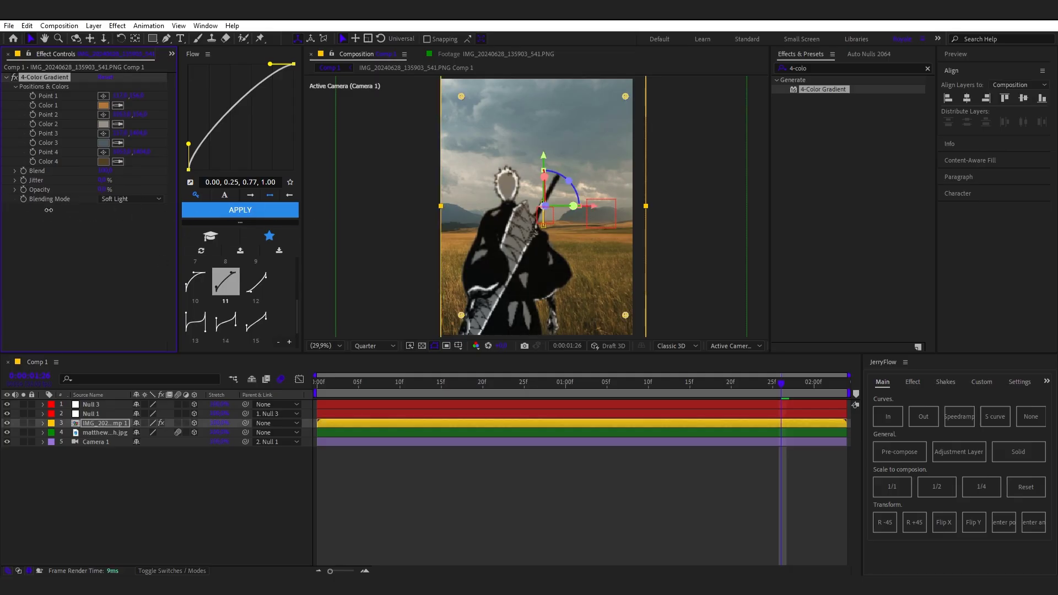
{"action": "left_click_drag", "start_coordinate": [104, 191], "coordinate": [216, 200]}
{"action": "left_click", "coordinate": [568, 478]}
{"action": "left_click", "coordinate": [13, 76]}
{"action": "left_click", "coordinate": [13, 76]}
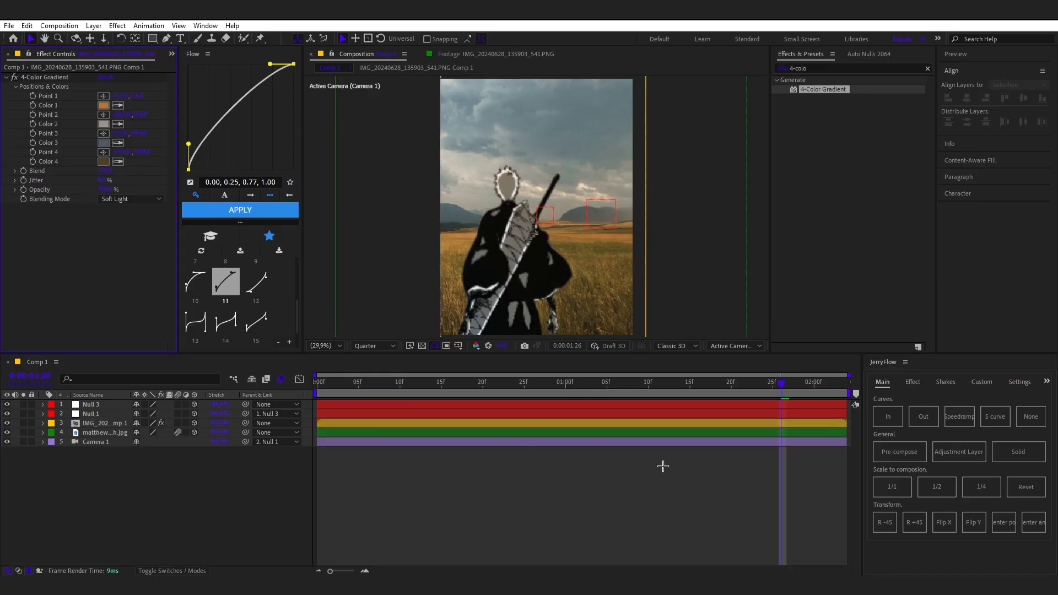
Apply the "neon character shading" preset to the character precomp and dismiss the missing-effect warning
{"action": "left_click", "coordinate": [770, 423]}
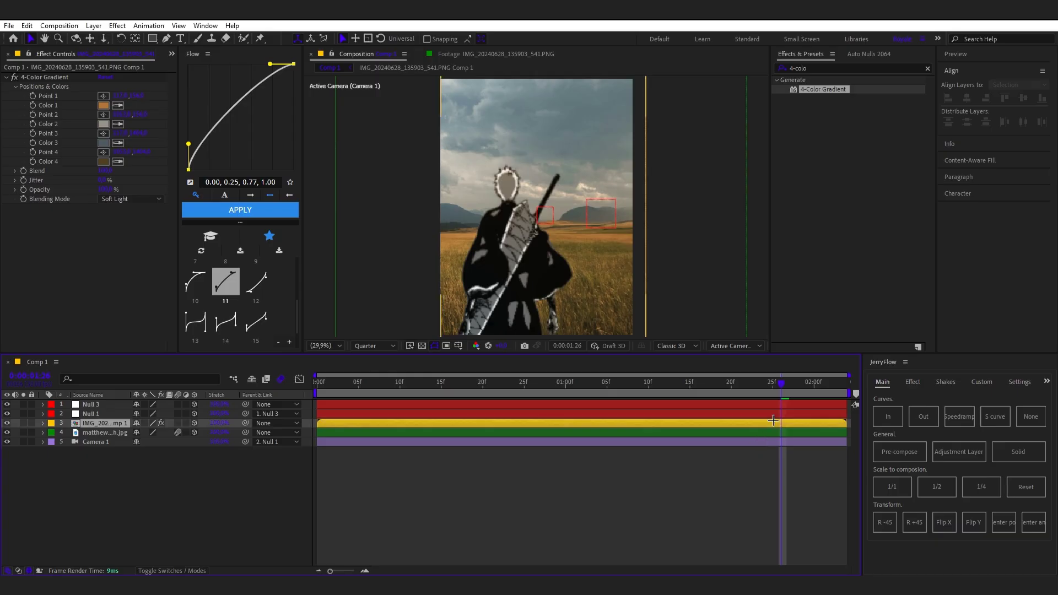
{"action": "left_click", "coordinate": [4, 77]}
{"action": "key", "text": "ctrl+space"}
{"action": "type", "text": "s"}
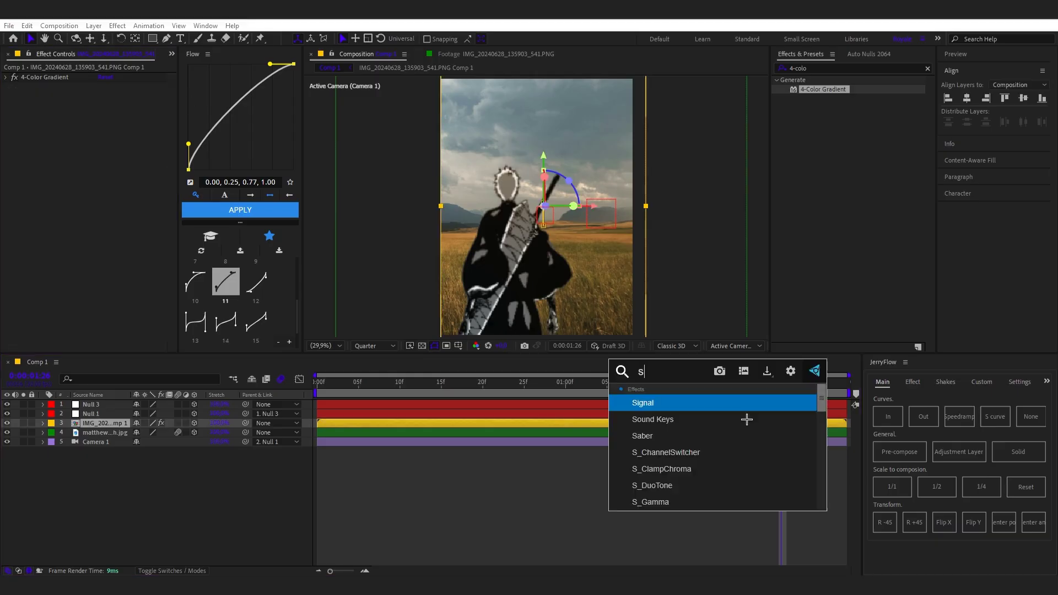
{"action": "type", "text": "hadin"}
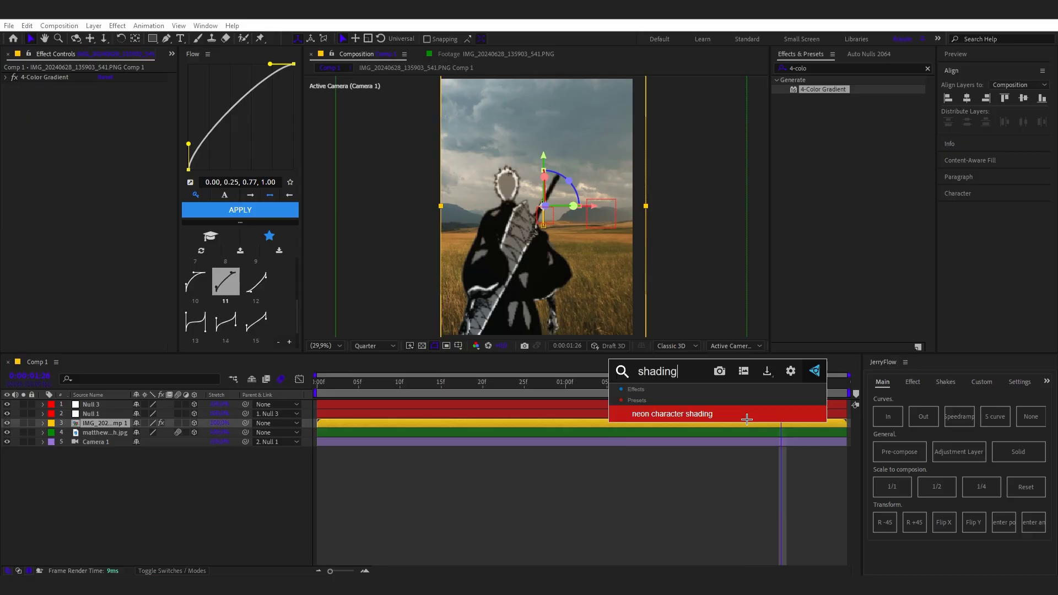
{"action": "type", "text": "g"}
{"action": "key", "text": "Return"}
{"action": "left_click", "coordinate": [662, 320]}
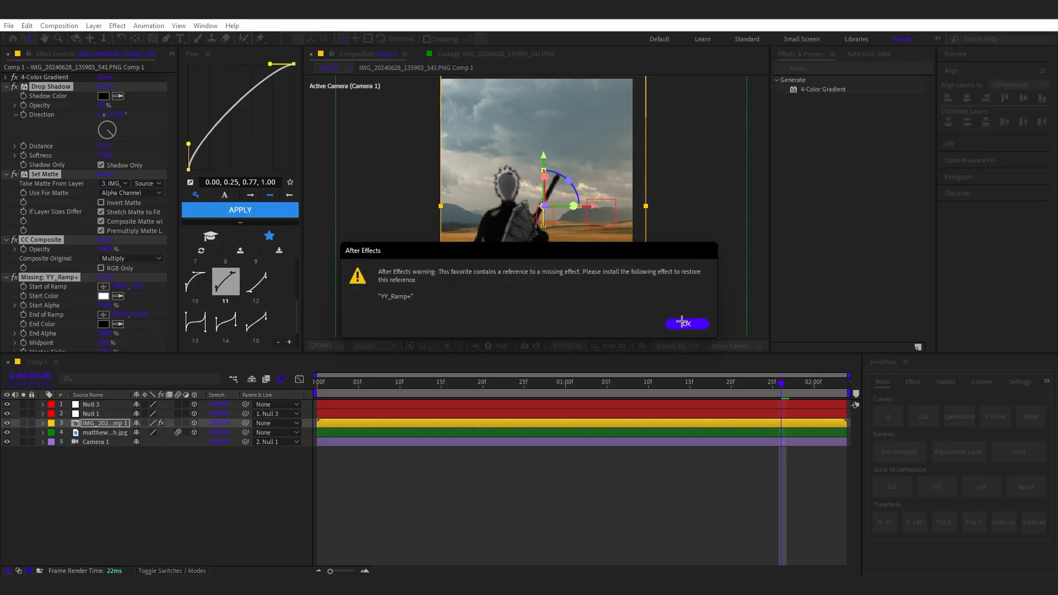
{"action": "left_click", "coordinate": [683, 322]}
Delete the missing YY_Ramp+ effect and move the 4-Color Gradient below CC Composite in the effect stack
{"action": "key", "text": "ctrl+grave"}
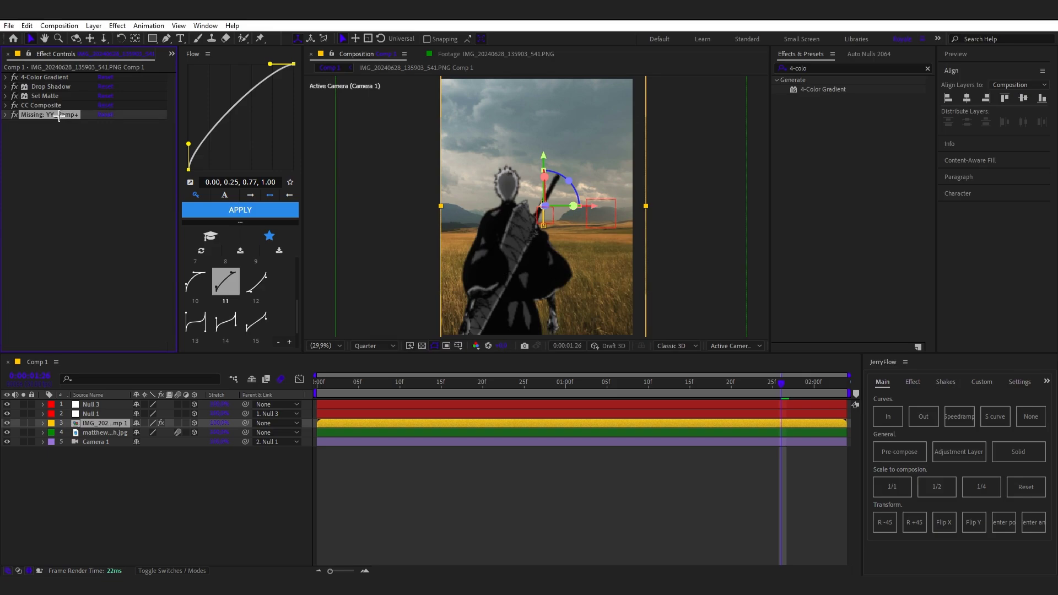
{"action": "key", "text": "Delete"}
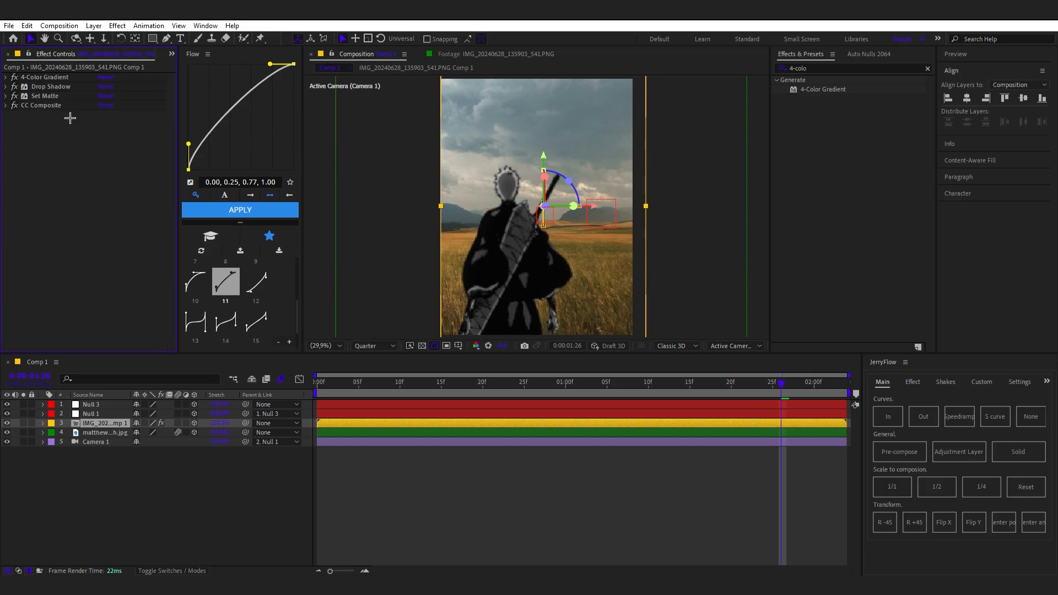
{"action": "left_click_drag", "start_coordinate": [43, 79], "coordinate": [45, 109]}
Point the Drop Shadow straight down and adjust its distance and softness to shade the character
{"action": "left_click", "coordinate": [51, 78]}
{"action": "left_click", "coordinate": [5, 77]}
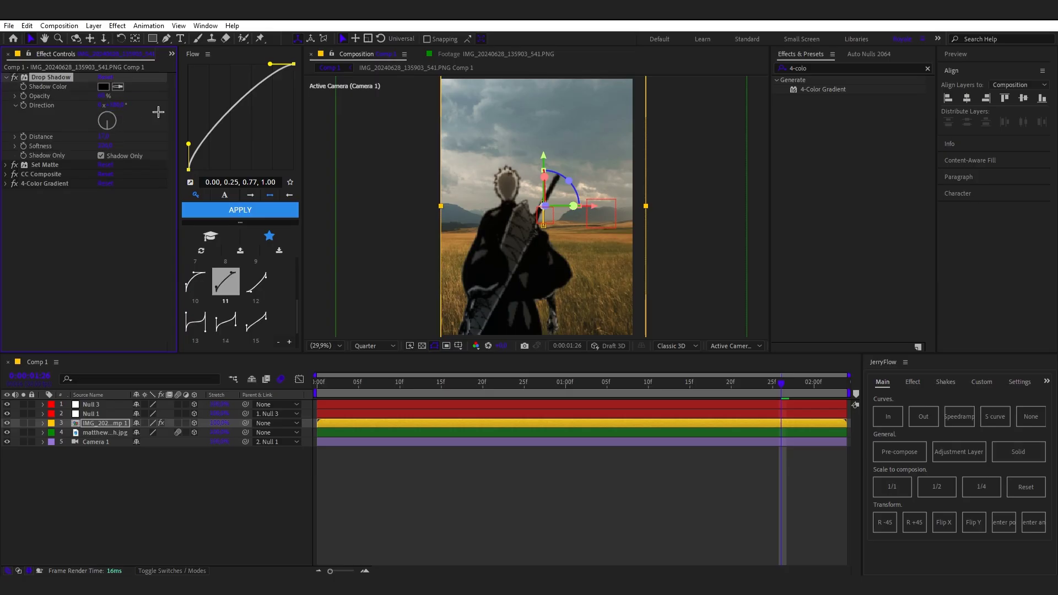
{"action": "left_click_drag", "start_coordinate": [127, 101], "coordinate": [96, 104]}
{"action": "key", "text": "Return"}
{"action": "left_click_drag", "start_coordinate": [102, 147], "coordinate": [2, 163]}
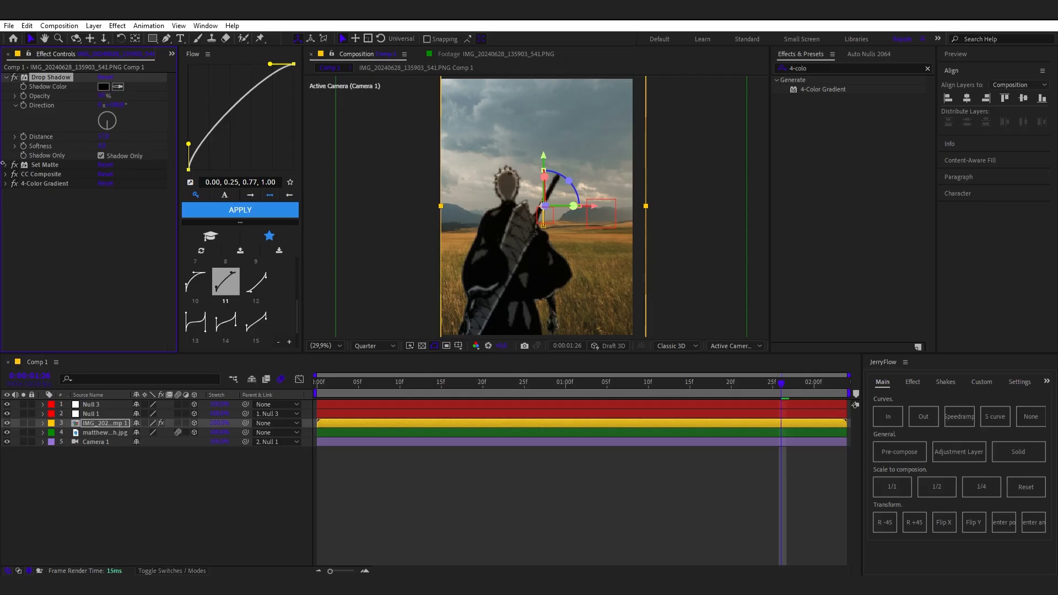
{"action": "left_click_drag", "start_coordinate": [104, 140], "coordinate": [118, 142]}
{"action": "left_click_drag", "start_coordinate": [170, 152], "coordinate": [216, 153]}
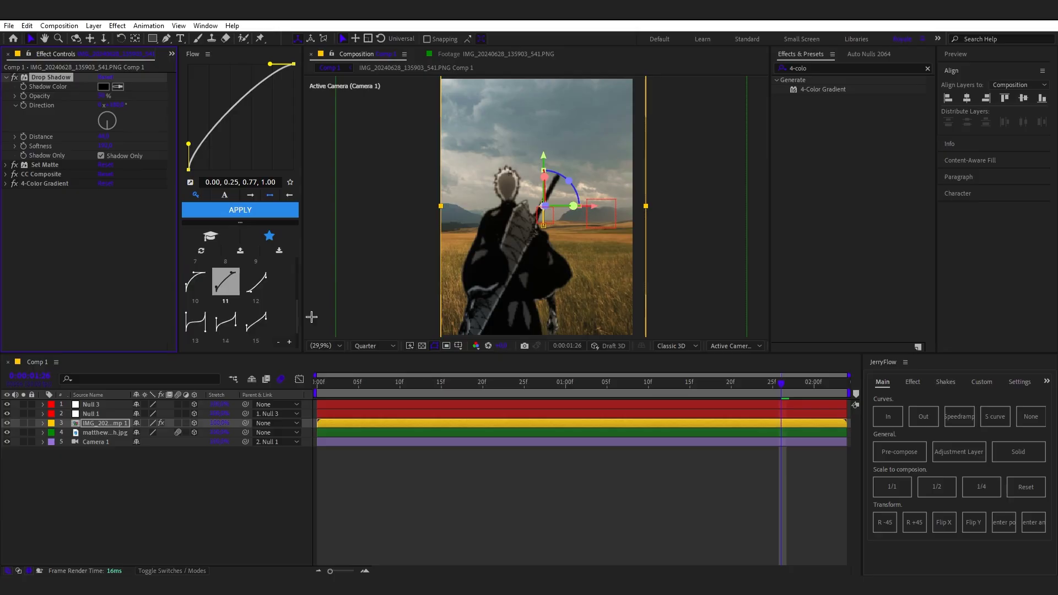
Toggle all of the character precomp's effects off and on to compare the shading
{"action": "left_click", "coordinate": [441, 473]}
{"action": "left_click", "coordinate": [162, 423]}
{"action": "left_click", "coordinate": [163, 423]}
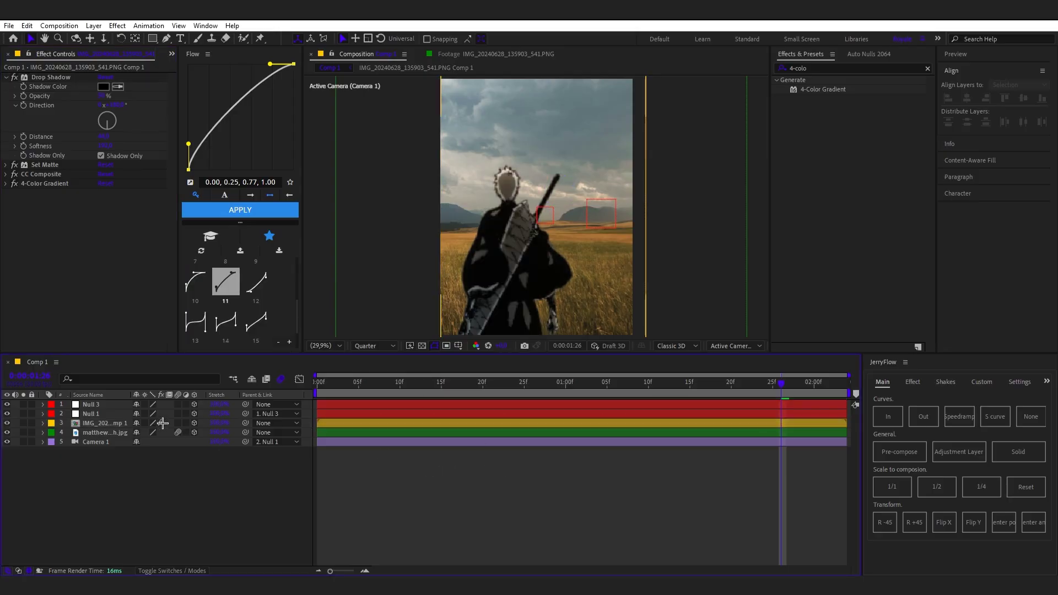
{"action": "left_click", "coordinate": [161, 422]}
{"action": "left_click", "coordinate": [162, 423]}
{"action": "left_click", "coordinate": [161, 422]}
{"action": "left_click", "coordinate": [162, 423]}
{"action": "left_click", "coordinate": [162, 422]}
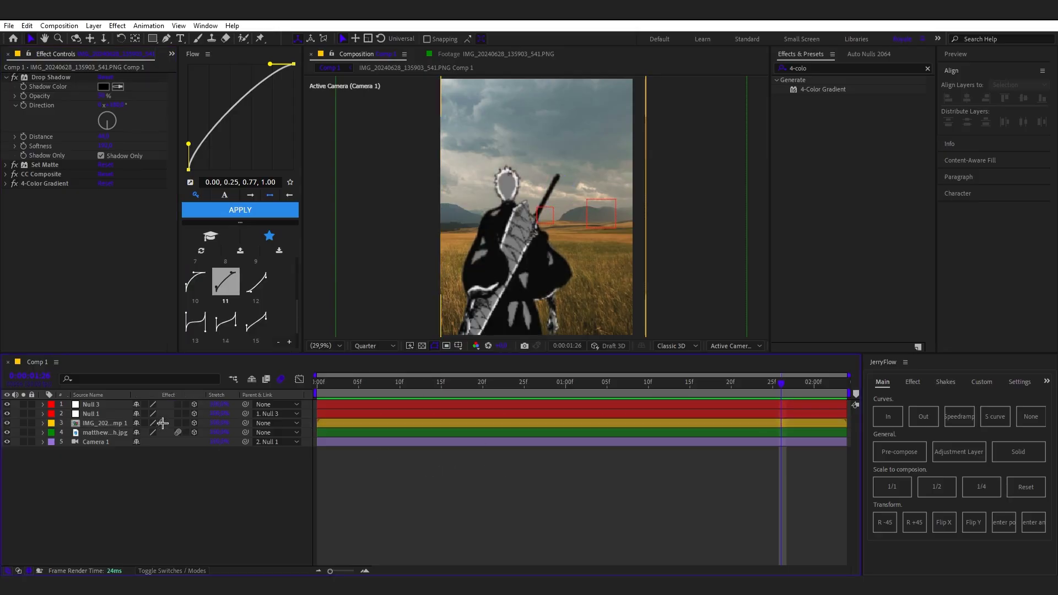
{"action": "left_click", "coordinate": [162, 423]}
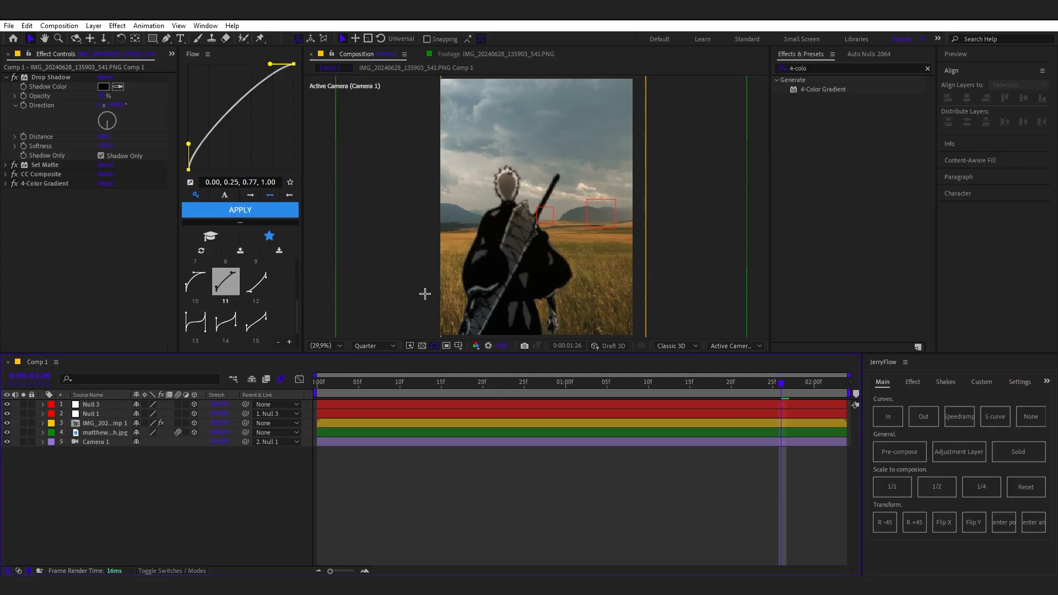
Collapse the Drop Shadow settings and review the effect stack from Drop Shadow through 4-Color Gradient
{"action": "left_click", "coordinate": [5, 77]}
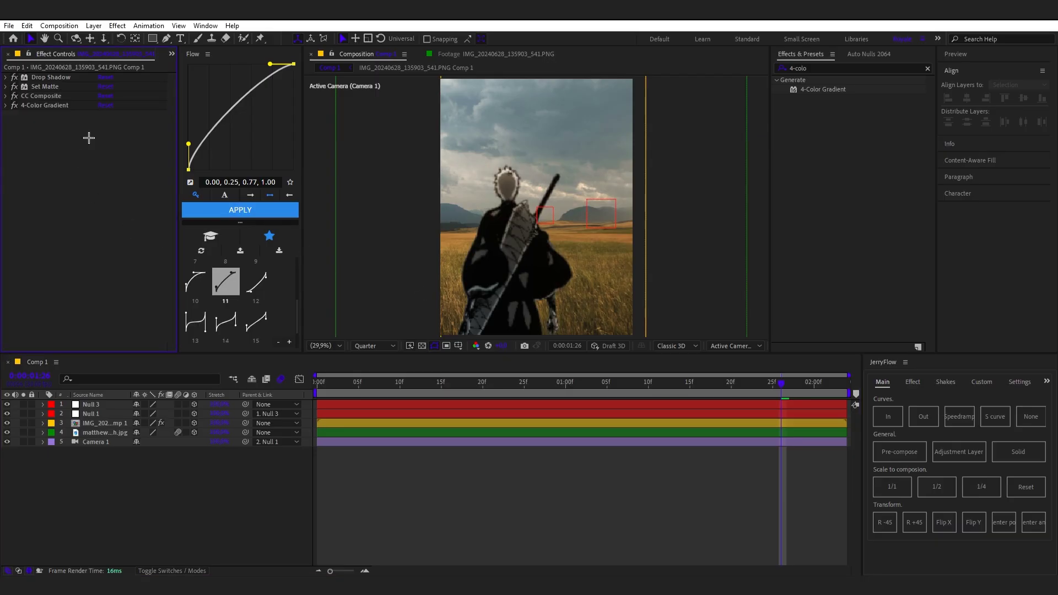
{"action": "left_click", "coordinate": [60, 78]}
{"action": "left_click", "coordinate": [47, 106], "text": "shift"}
{"action": "left_click", "coordinate": [84, 219]}
{"action": "left_click", "coordinate": [48, 77]}
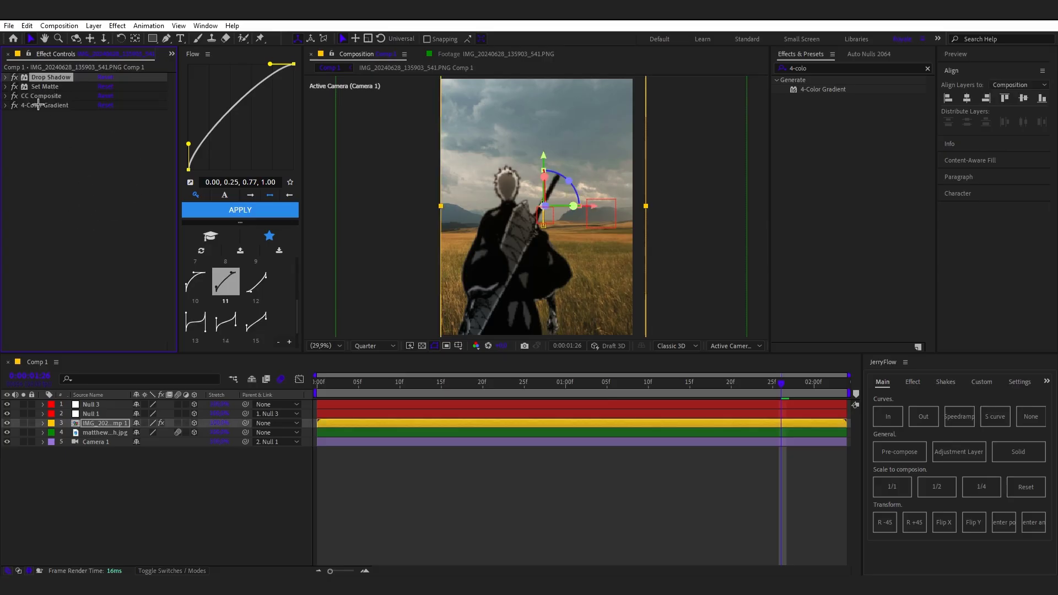
{"action": "left_click", "coordinate": [38, 105], "text": "shift"}
{"action": "left_click", "coordinate": [101, 170]}
{"action": "left_click", "coordinate": [47, 77]}
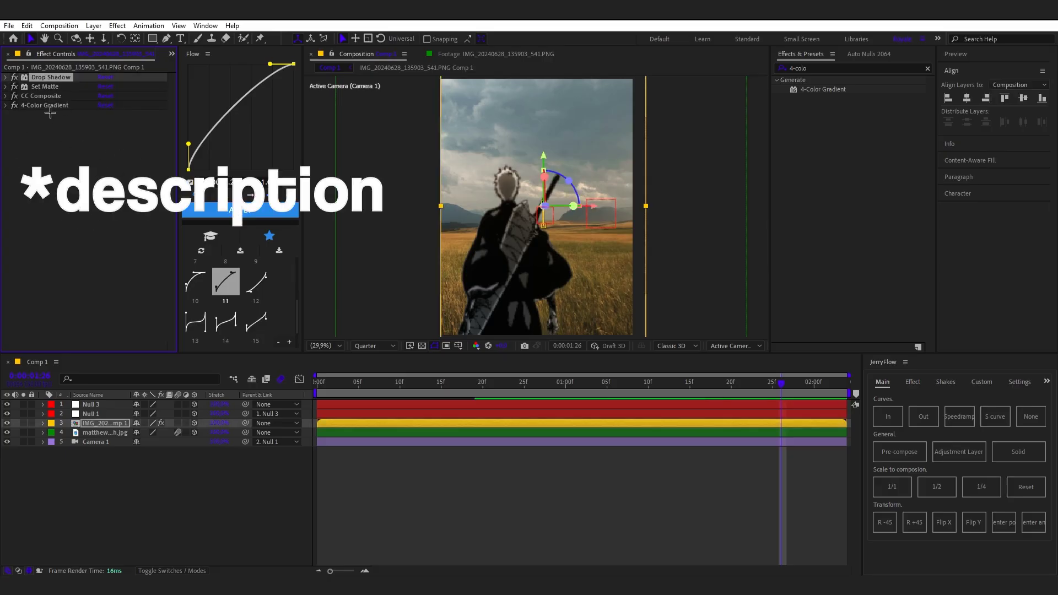
{"action": "left_click", "coordinate": [50, 108], "text": "shift"}
Return to the first frame, save the project, and play back the shaded animation
{"action": "left_click", "coordinate": [498, 463]}
{"action": "left_click_drag", "start_coordinate": [774, 385], "coordinate": [307, 411]}
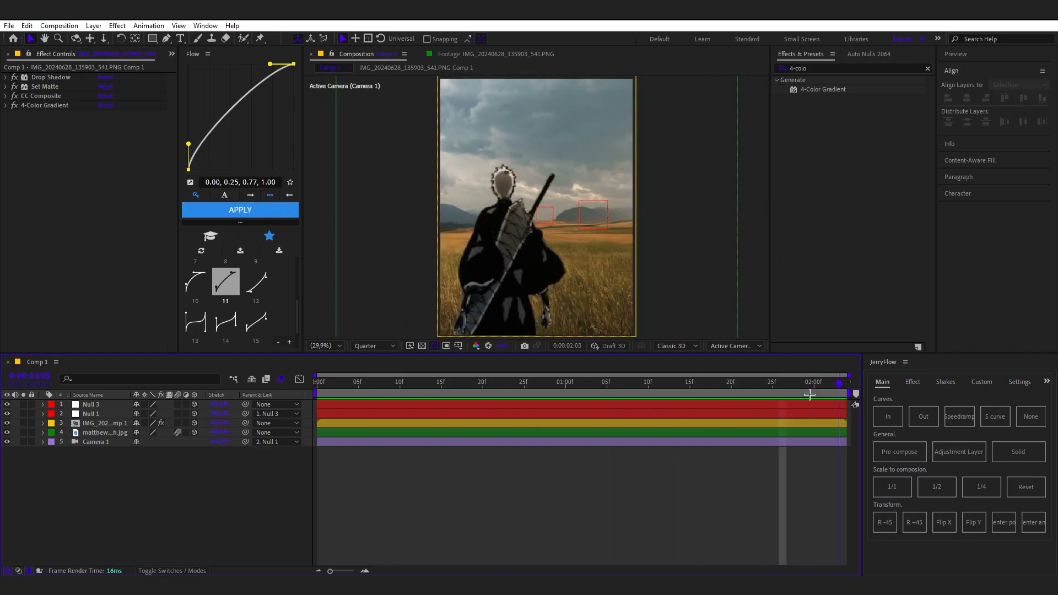
{"action": "key", "text": "ctrl+s"}
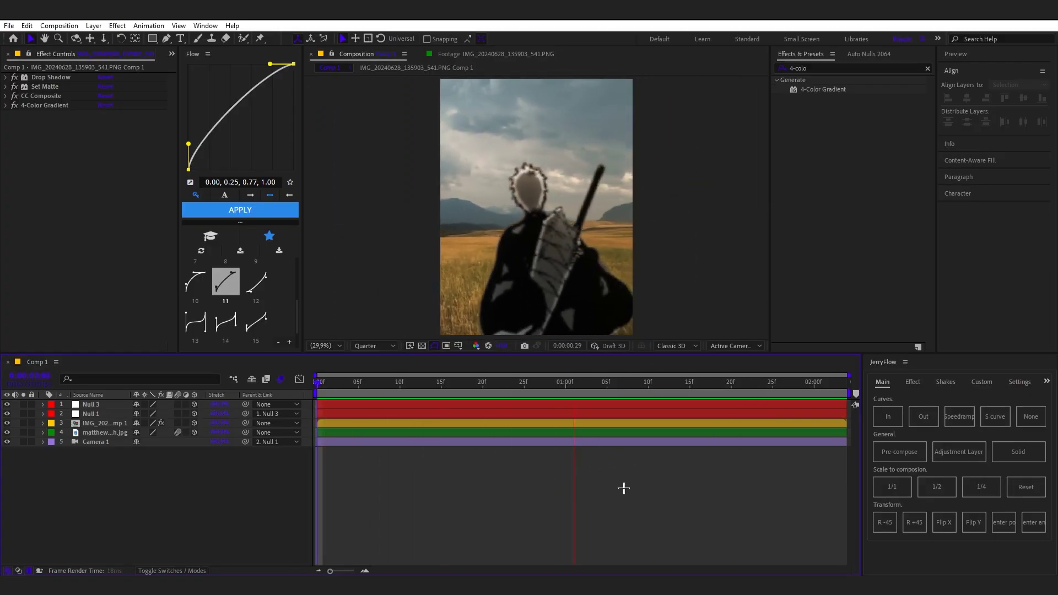
Stop the playback and duplicate the character precomp layer
{"action": "key", "text": "space"}
{"action": "left_click", "coordinate": [680, 424]}
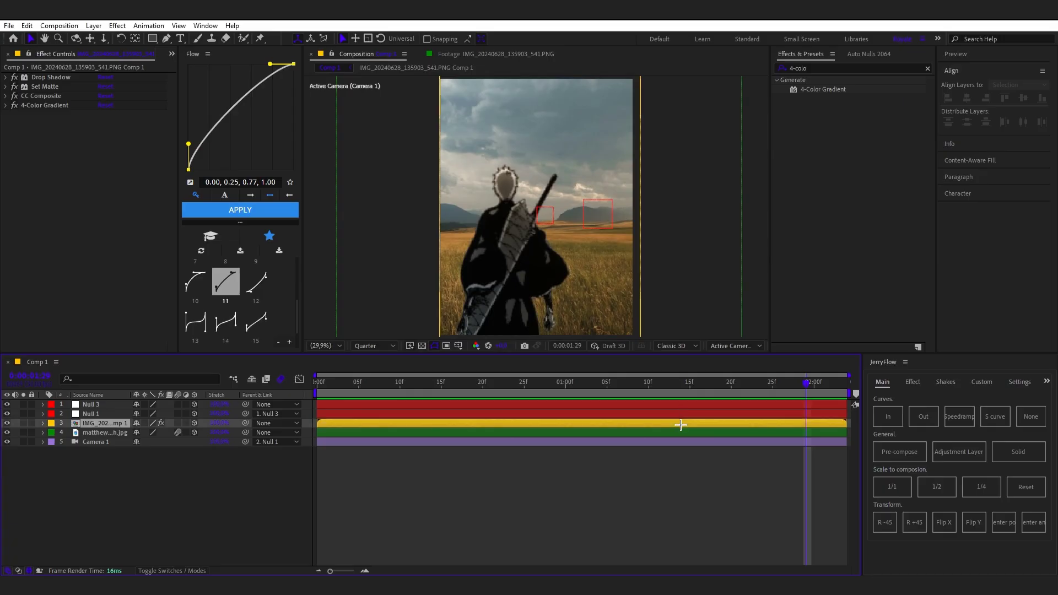
{"action": "key", "text": "ctrl+d"}
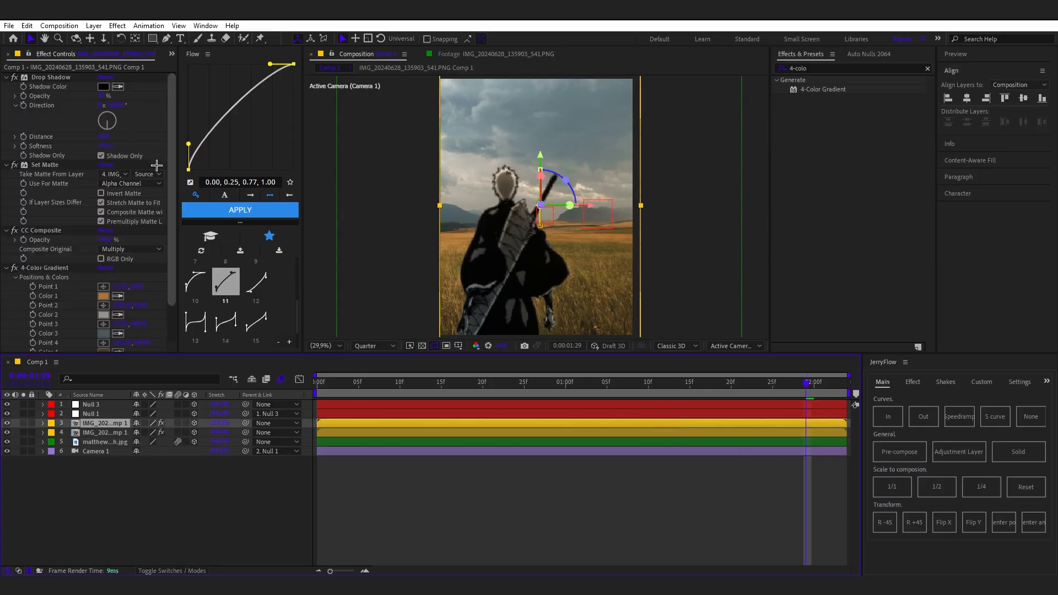
{"action": "left_click", "coordinate": [616, 473]}
{"action": "key", "text": "ctrl+z"}
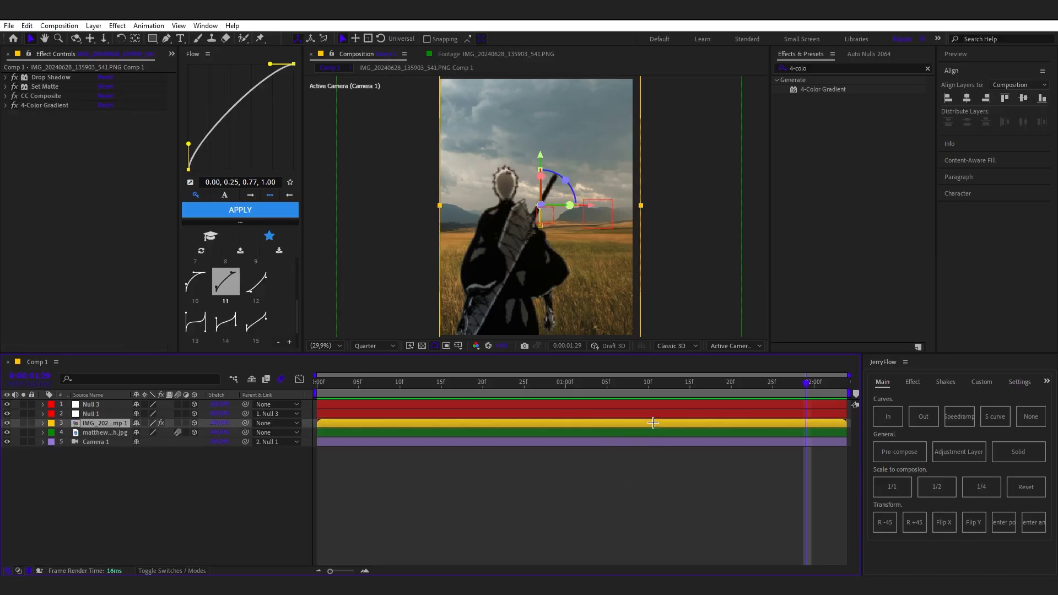
{"action": "key", "text": "ctrl+d"}
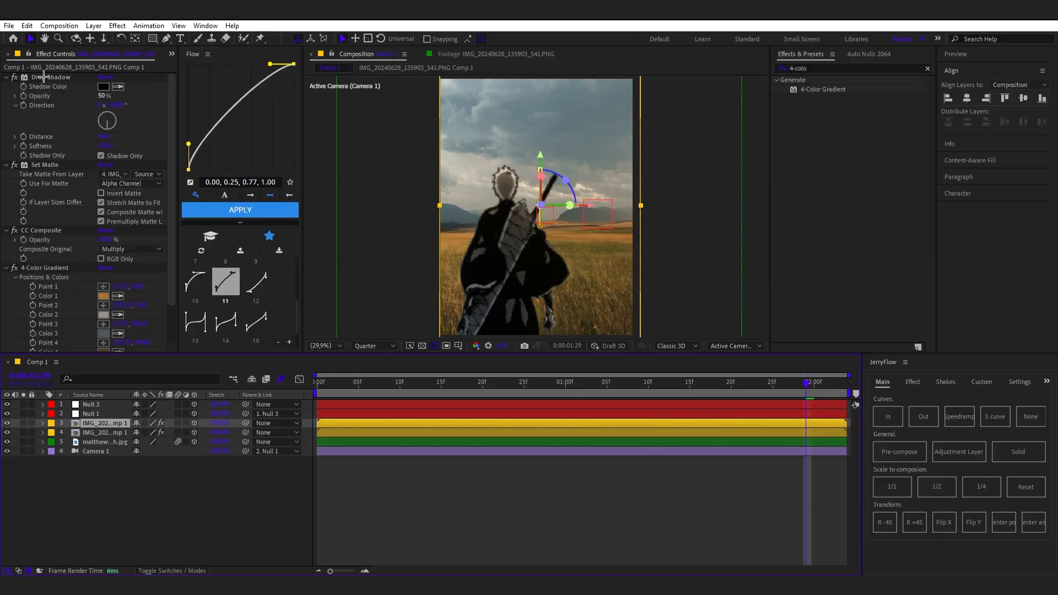
Delete all effects from the upper copy of the character precomp
{"action": "left_click", "coordinate": [44, 76]}
{"action": "key", "text": "ctrl+a"}
{"action": "key", "text": "Delete"}
{"action": "left_click", "coordinate": [670, 472]}
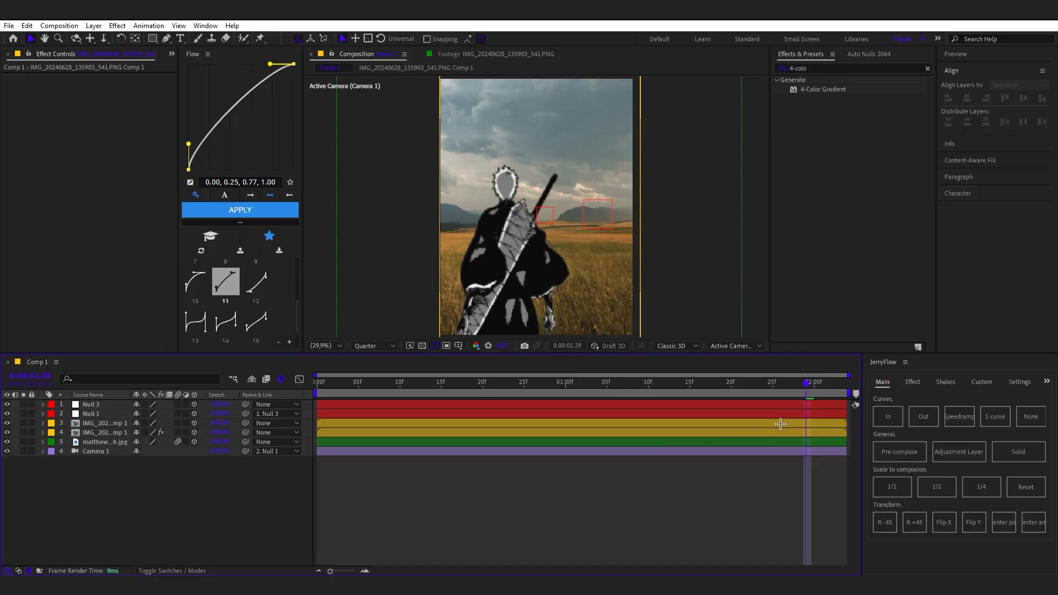
Apply CC Light Sweep to the upper character copy and set its direction to 0°
{"action": "left_click", "coordinate": [780, 423]}
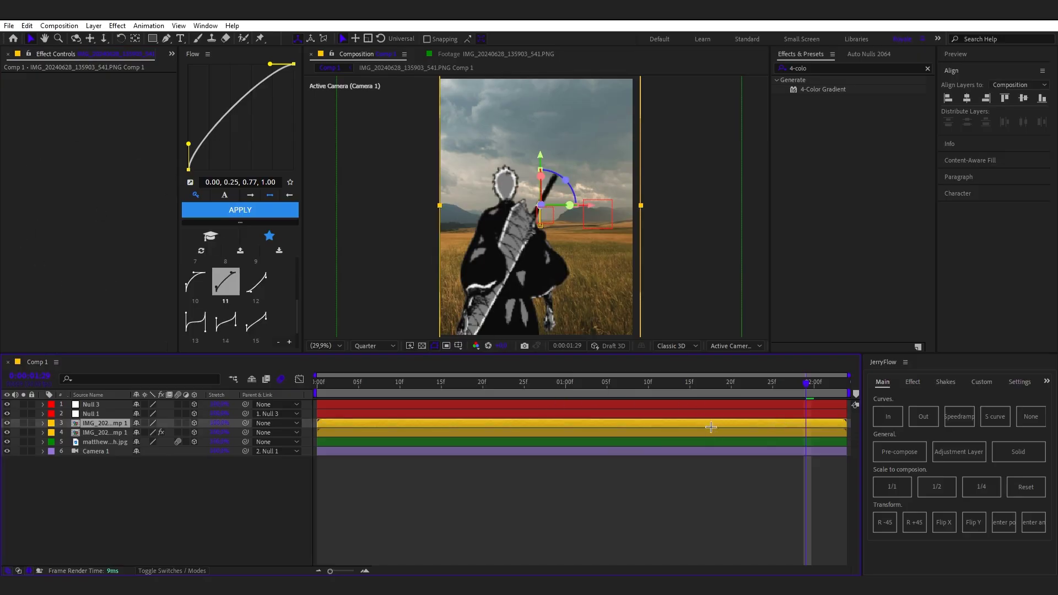
{"action": "key", "text": "ctrl+space"}
{"action": "type", "text": "light s"}
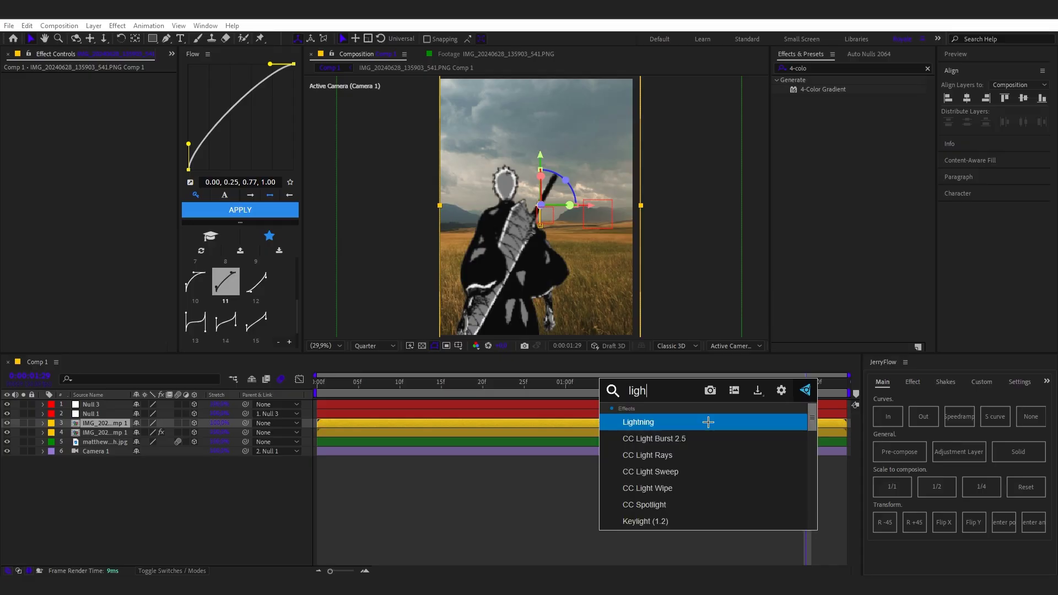
{"action": "left_click", "coordinate": [708, 422]}
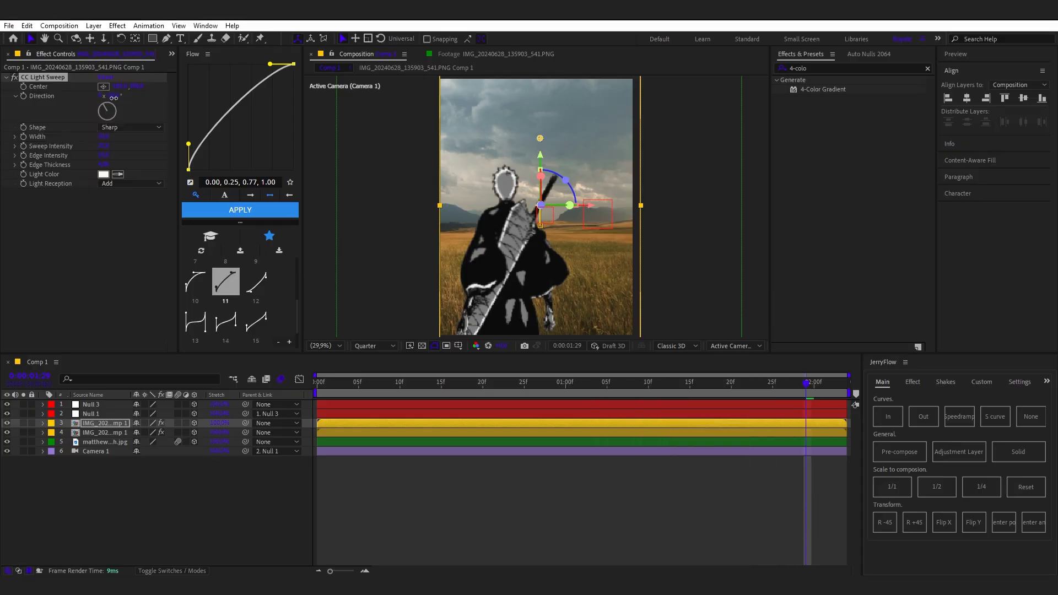
{"action": "type", "text": "0"}
{"action": "key", "text": "Return"}
Keep the Light Sweep's shape Sharp and adjust its width, sweep intensity, edge intensity and edge thickness to light the character's outline
{"action": "left_click", "coordinate": [131, 127]}
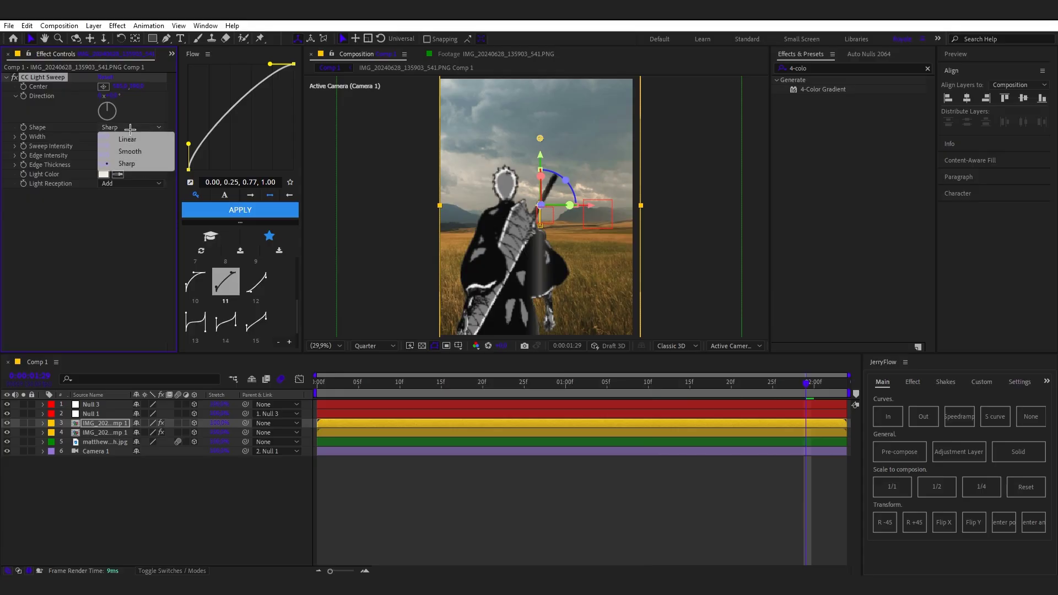
{"action": "left_click", "coordinate": [151, 166]}
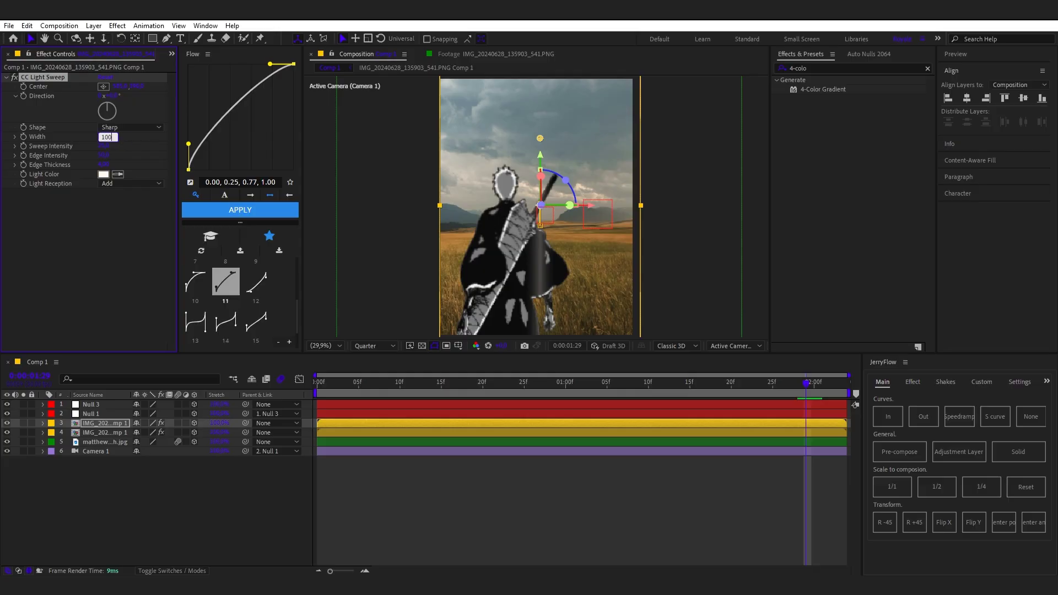
{"action": "key", "text": "Return"}
{"action": "key", "text": "Return"}
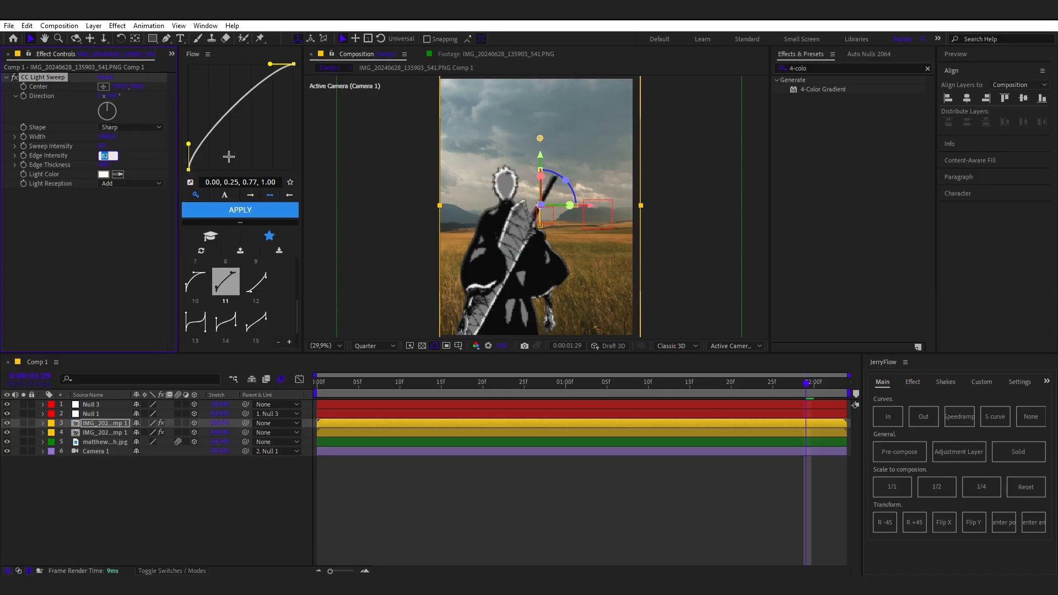
{"action": "key", "text": "Return"}
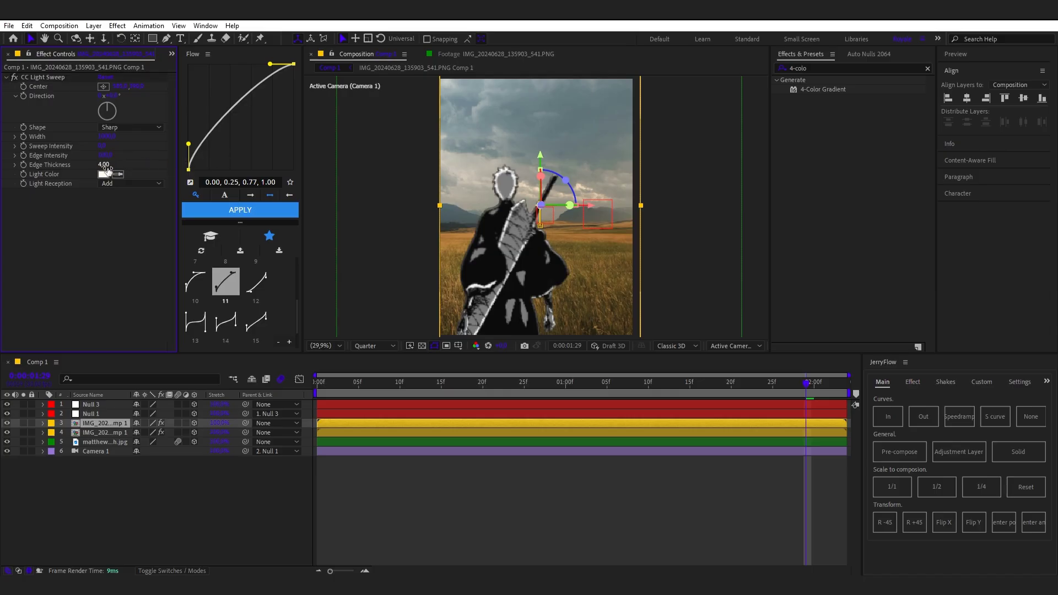
{"action": "left_click", "coordinate": [107, 168]}
{"action": "type", "text": "4.00"}
{"action": "key", "text": "Return"}
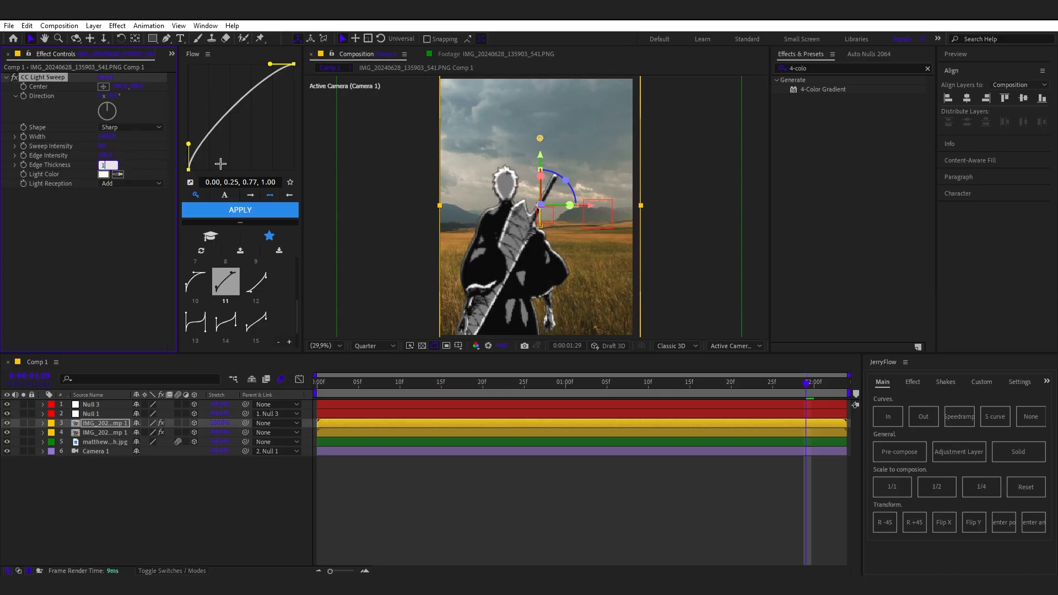
{"action": "key", "text": "Return"}
Apply Deep Glow to the upper character copy beneath CC Light Sweep
{"action": "left_click", "coordinate": [156, 300]}
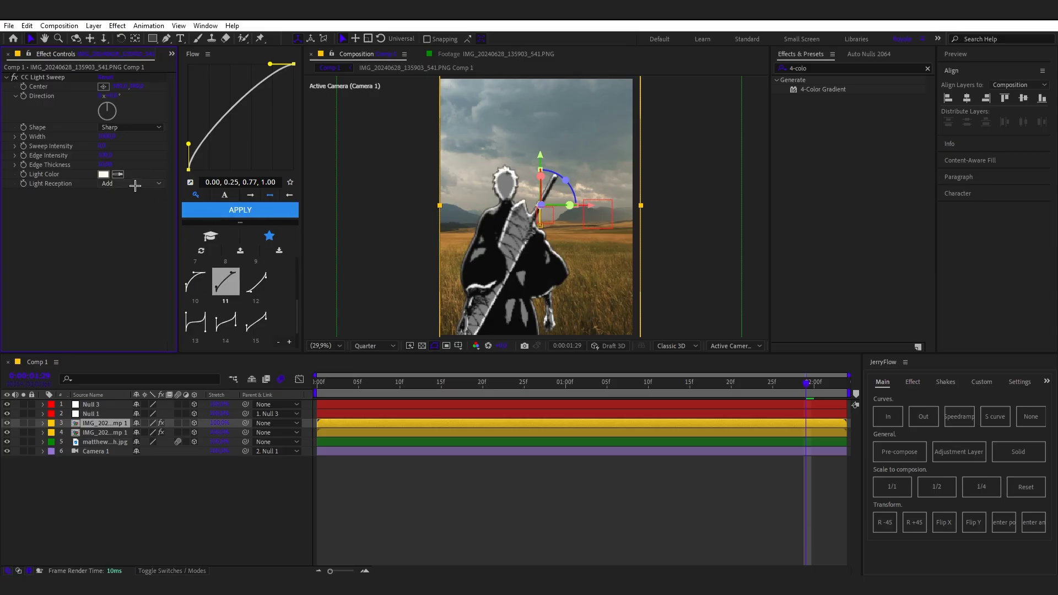
{"action": "key", "text": "ctrl+space"}
{"action": "left_click", "coordinate": [710, 410]}
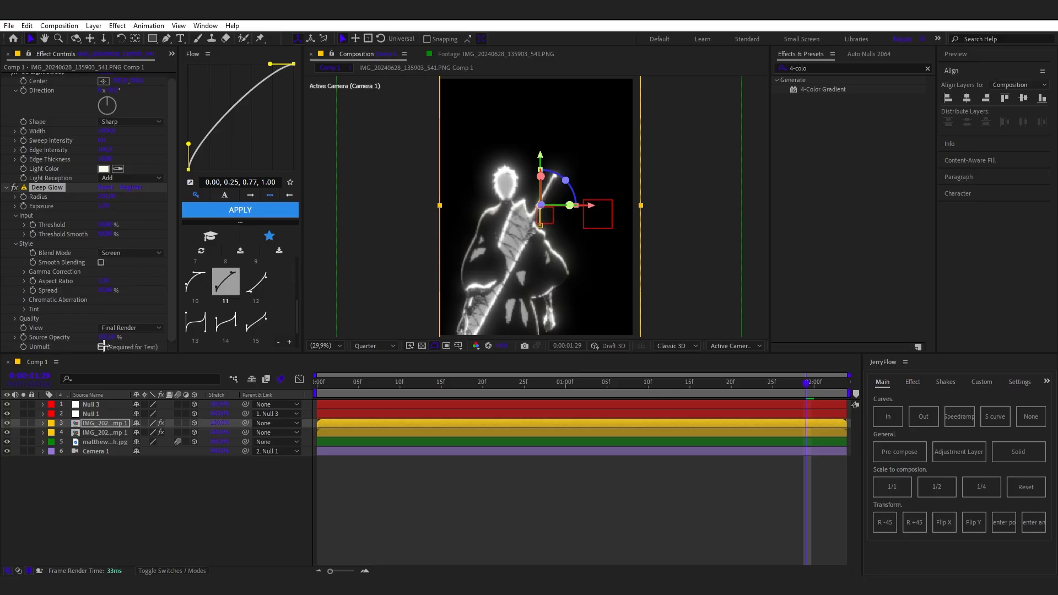
{"action": "scroll", "coordinate": [71, 320], "scroll_direction": "up", "scroll_amount": 1}
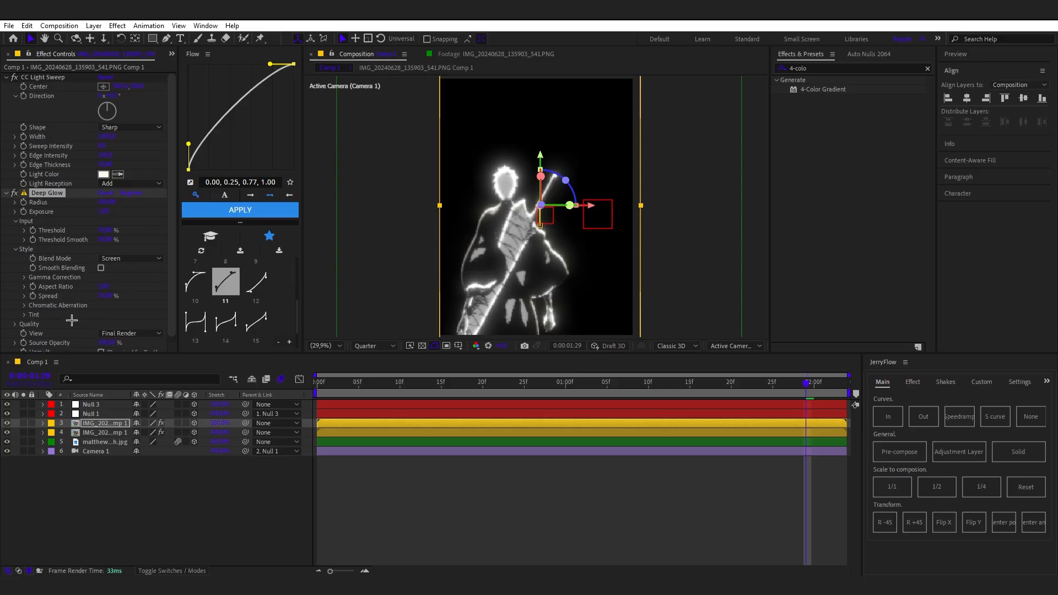
Set the CC Light Sweep's Light Reception to Cutout
{"action": "left_click", "coordinate": [128, 184]}
{"action": "left_click", "coordinate": [125, 218]}
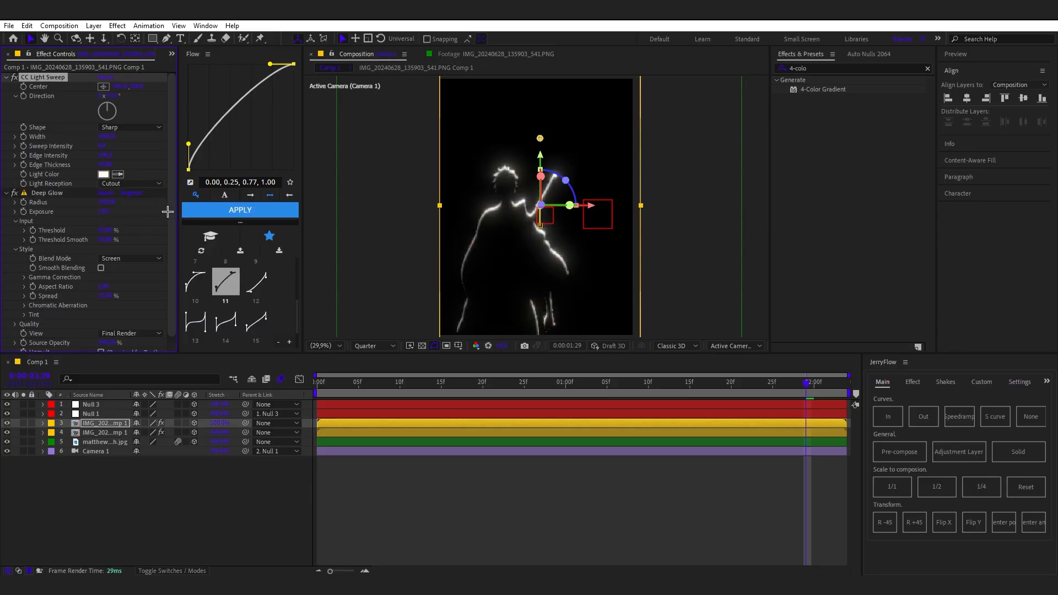
{"action": "left_click", "coordinate": [130, 184]}
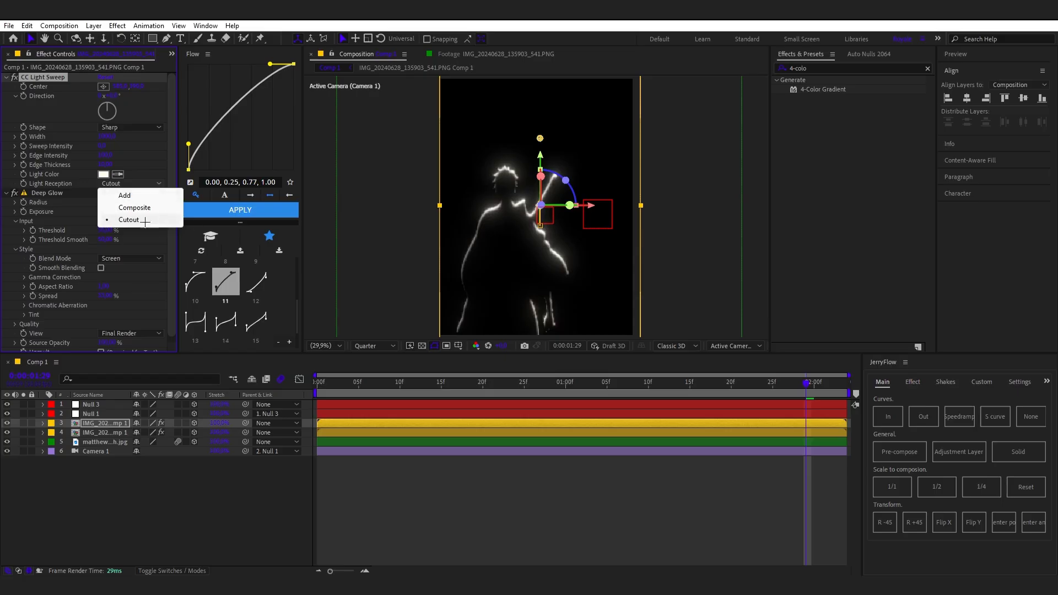
{"action": "left_click", "coordinate": [110, 184]}
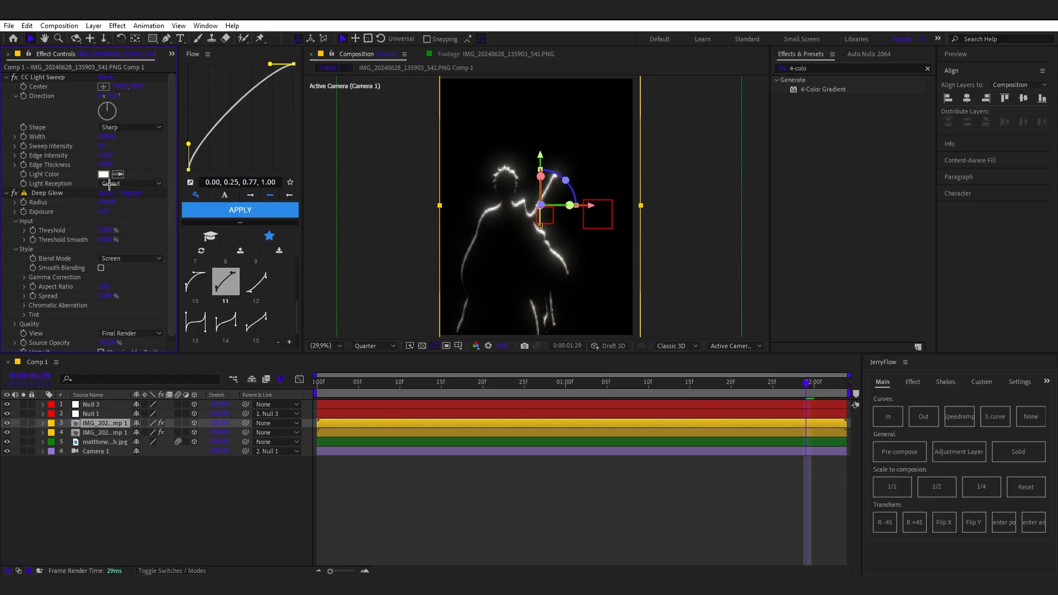
Enable Unmult on Deep Glow and collapse the settings of both effects
{"action": "left_click_drag", "start_coordinate": [171, 219], "coordinate": [170, 231]}
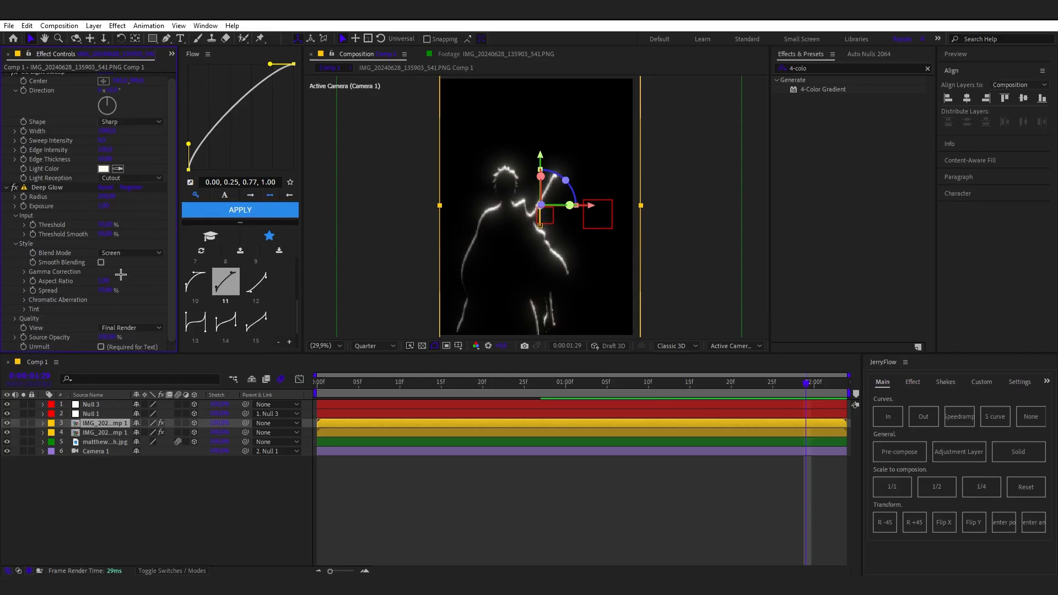
{"action": "left_click", "coordinate": [101, 346]}
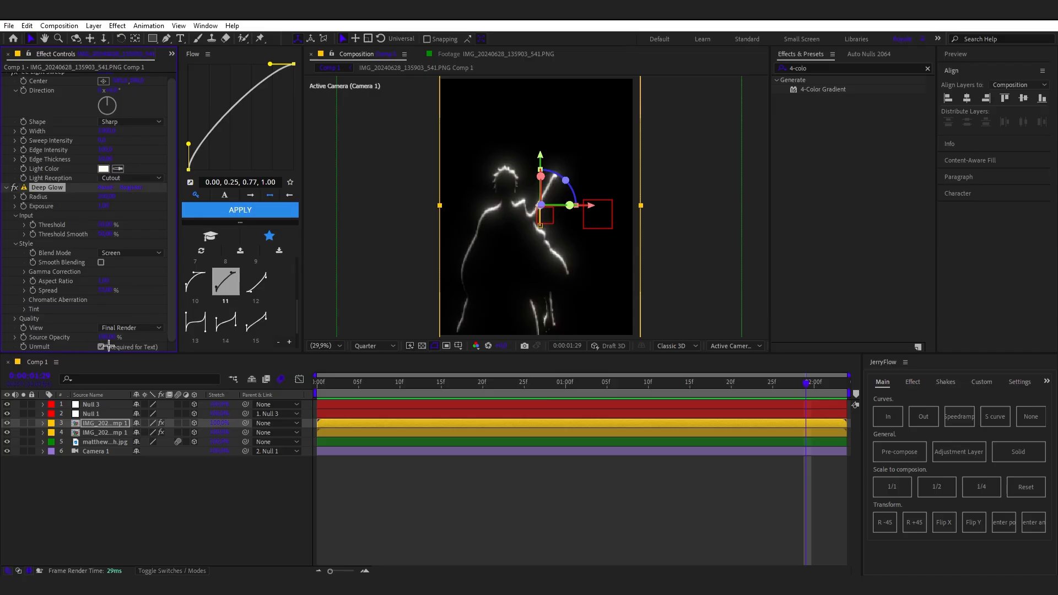
{"action": "left_click", "coordinate": [6, 187]}
{"action": "left_click", "coordinate": [5, 78]}
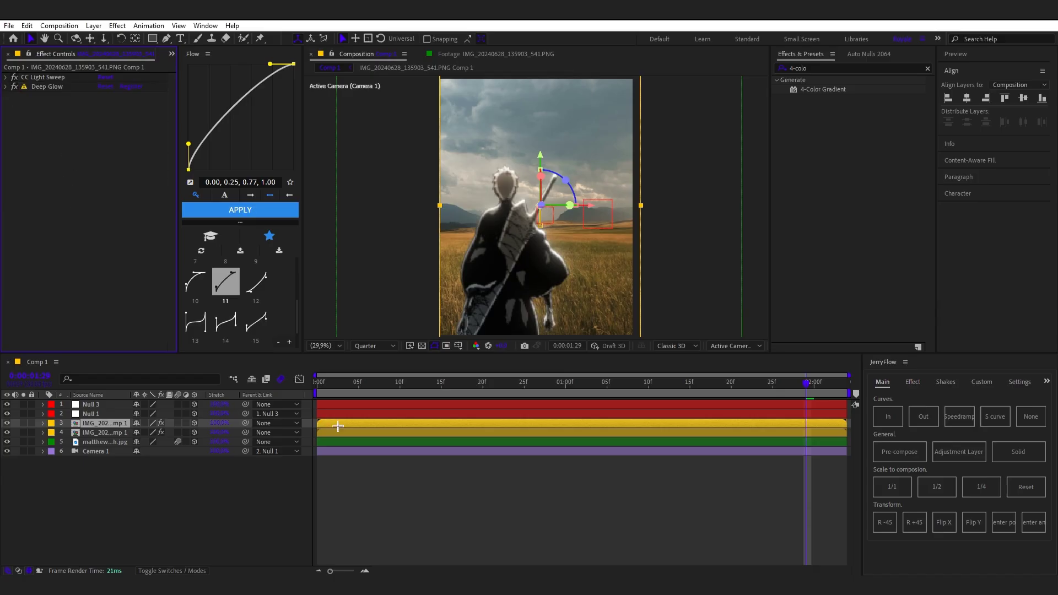
Toggle the glowing character copy off and on to compare the rim light
{"action": "left_click", "coordinate": [160, 422]}
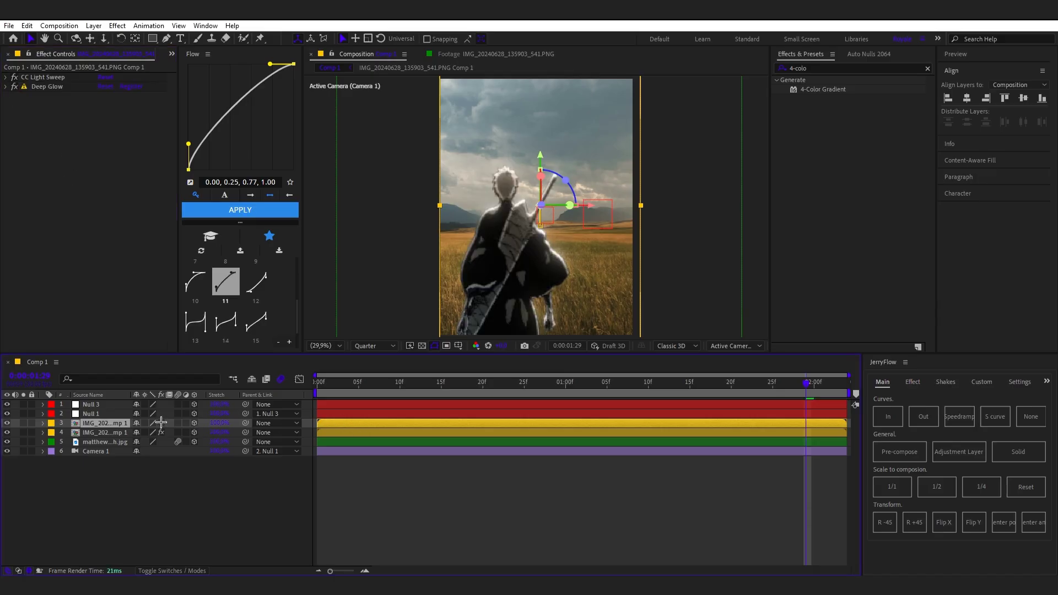
{"action": "left_click", "coordinate": [538, 473]}
{"action": "left_click", "coordinate": [584, 422]}
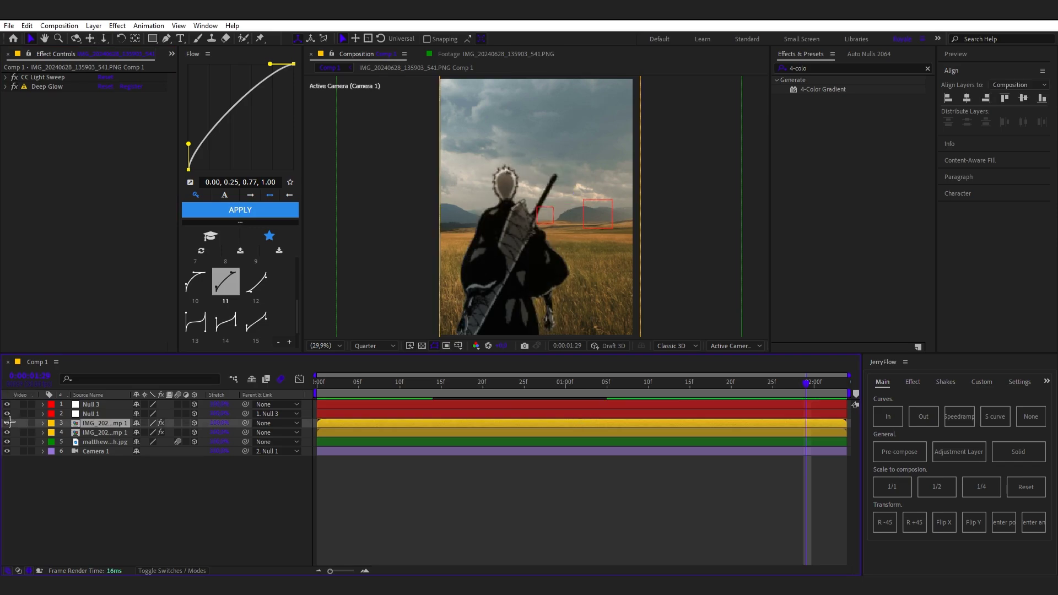
{"action": "left_click", "coordinate": [484, 488]}
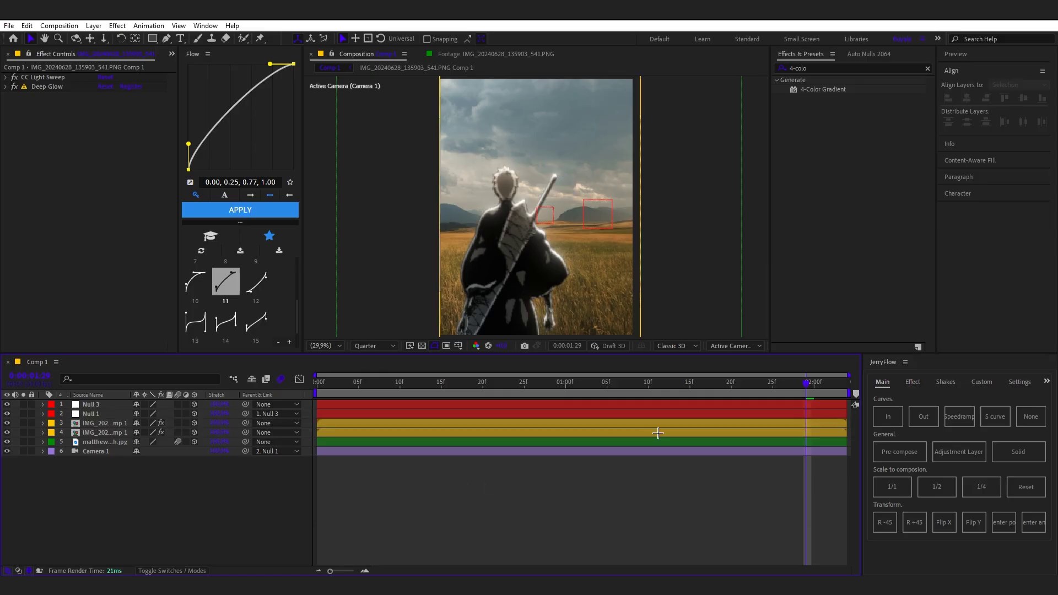
Set the CC Light Sweep's light color to a pale beige derived from an orange-brown sampled from the field
{"action": "left_click", "coordinate": [698, 423]}
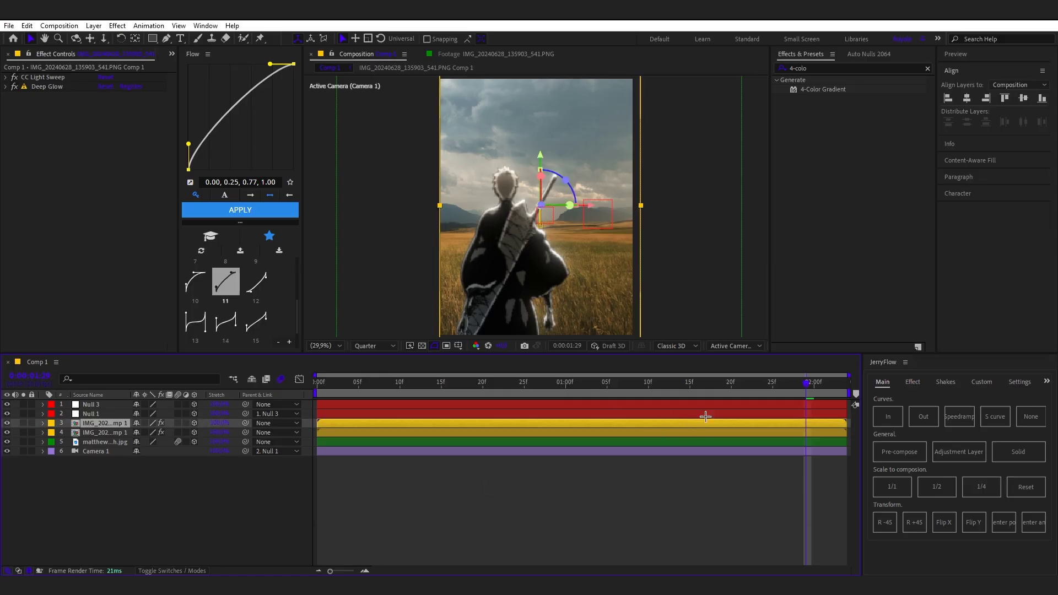
{"action": "left_click", "coordinate": [6, 77]}
{"action": "left_click", "coordinate": [103, 174]}
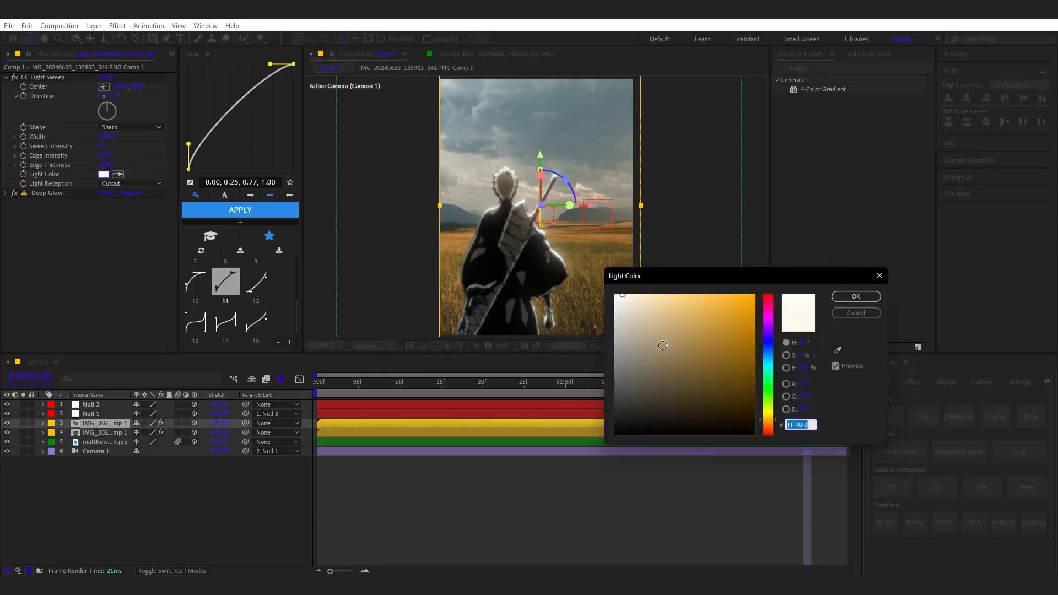
{"action": "mouse_move", "coordinate": [630, 296]}
{"action": "left_mouse_down"}
{"action": "mouse_move", "coordinate": [656, 289]}
{"action": "mouse_move", "coordinate": [635, 287]}
{"action": "mouse_move", "coordinate": [646, 295]}
{"action": "left_mouse_up"}
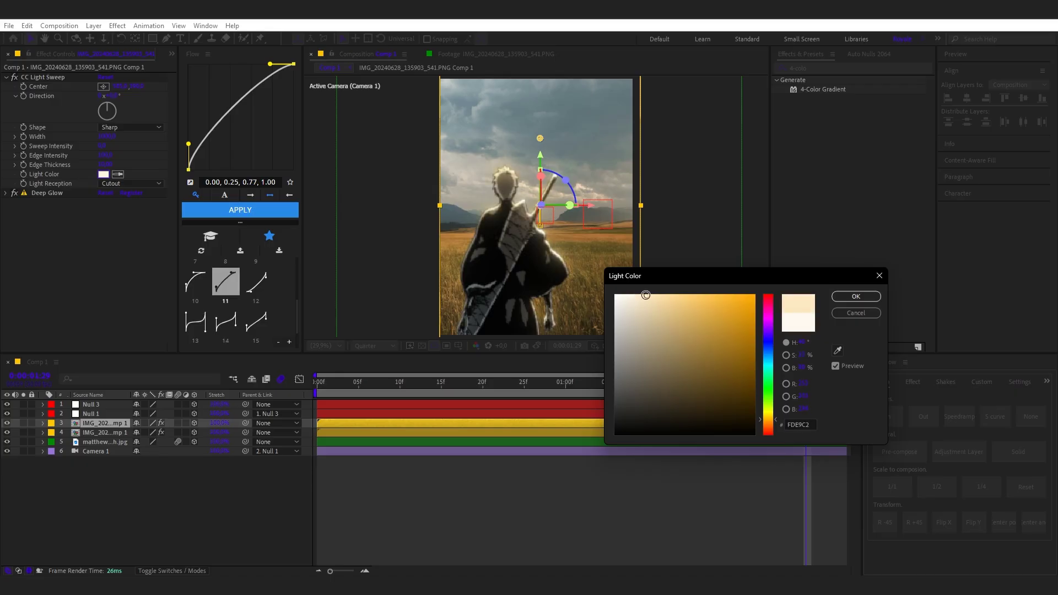
{"action": "left_click_drag", "start_coordinate": [770, 416], "coordinate": [769, 409]}
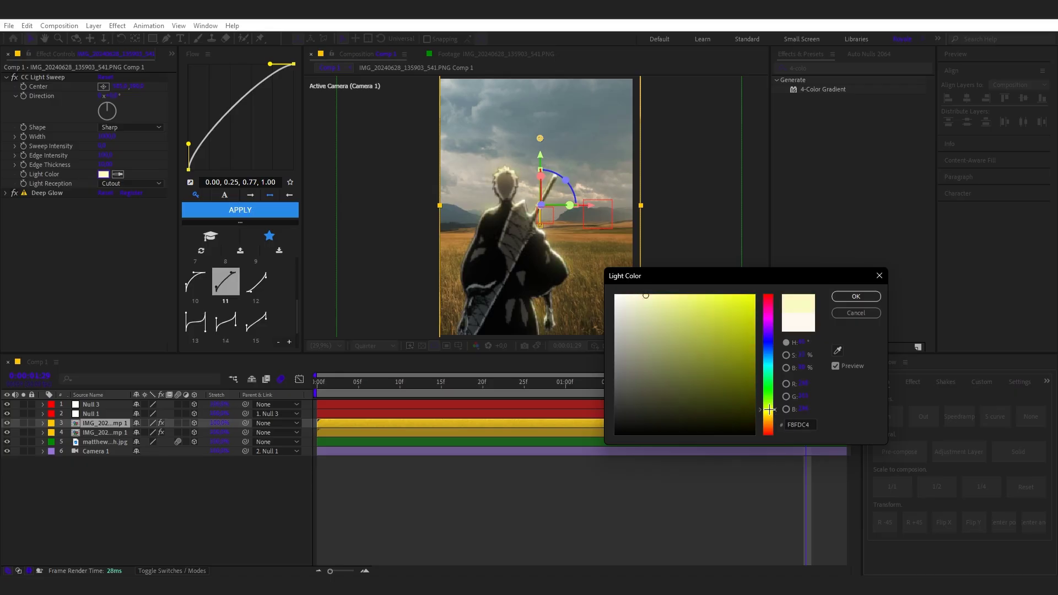
{"action": "left_click", "coordinate": [838, 351]}
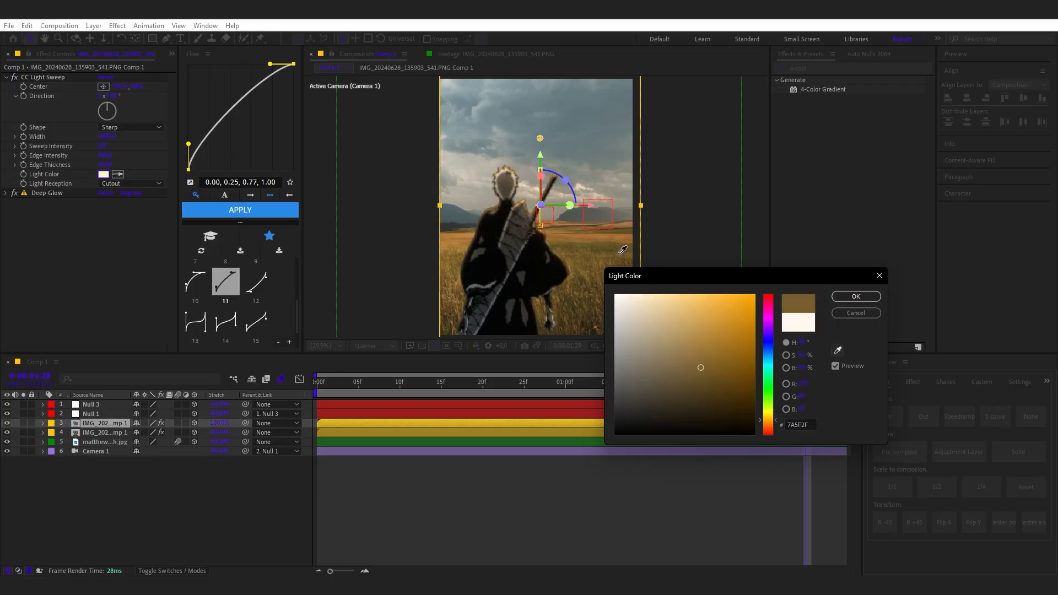
{"action": "left_click", "coordinate": [620, 249]}
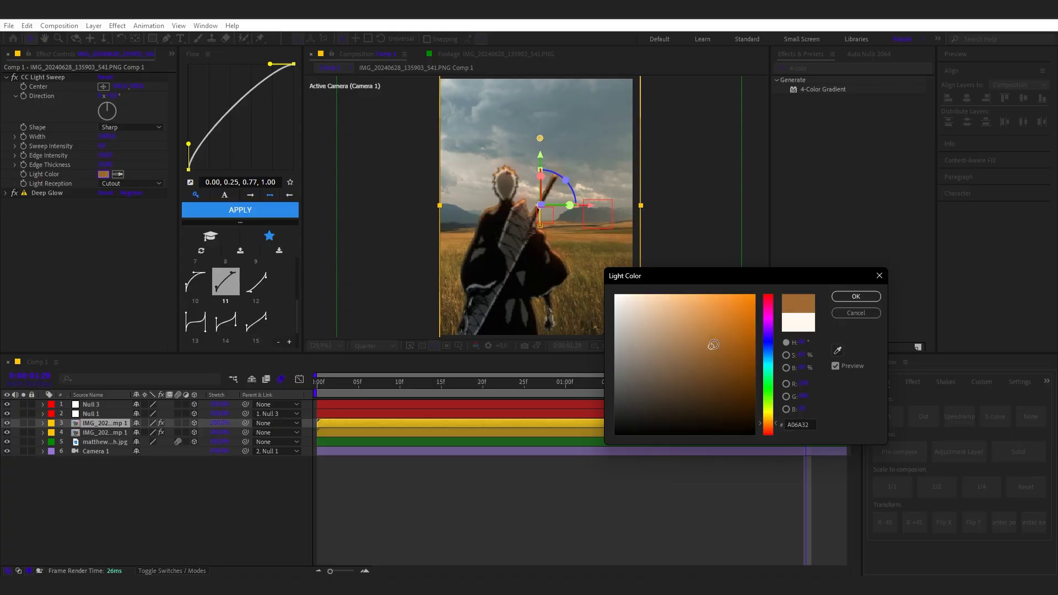
{"action": "mouse_move", "coordinate": [713, 345]}
{"action": "left_mouse_down"}
{"action": "mouse_move", "coordinate": [669, 325]}
{"action": "mouse_move", "coordinate": [662, 297]}
{"action": "mouse_move", "coordinate": [654, 300]}
{"action": "left_mouse_up"}
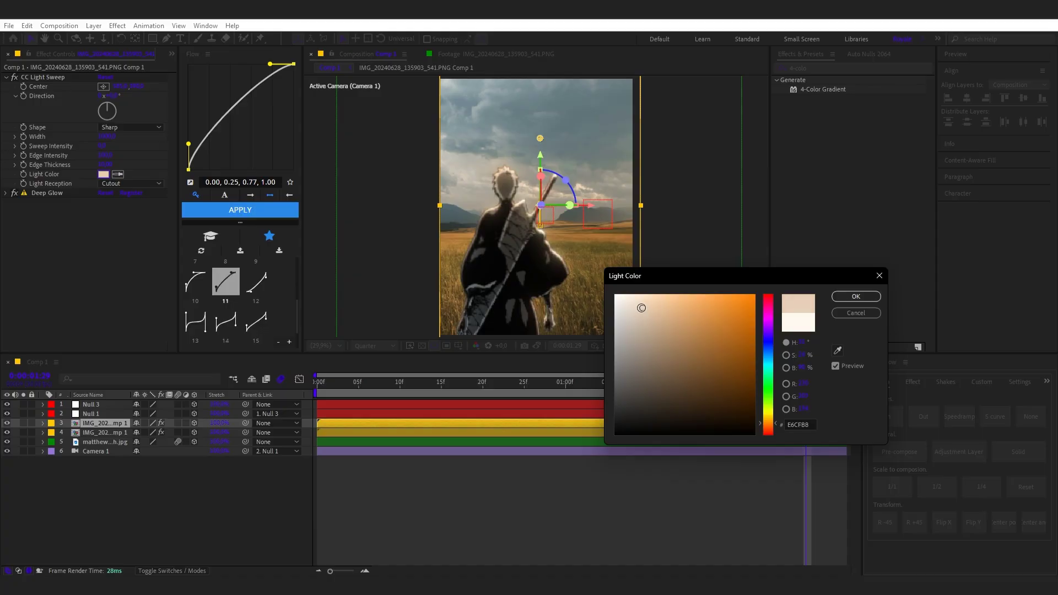
{"action": "left_click", "coordinate": [838, 296]}
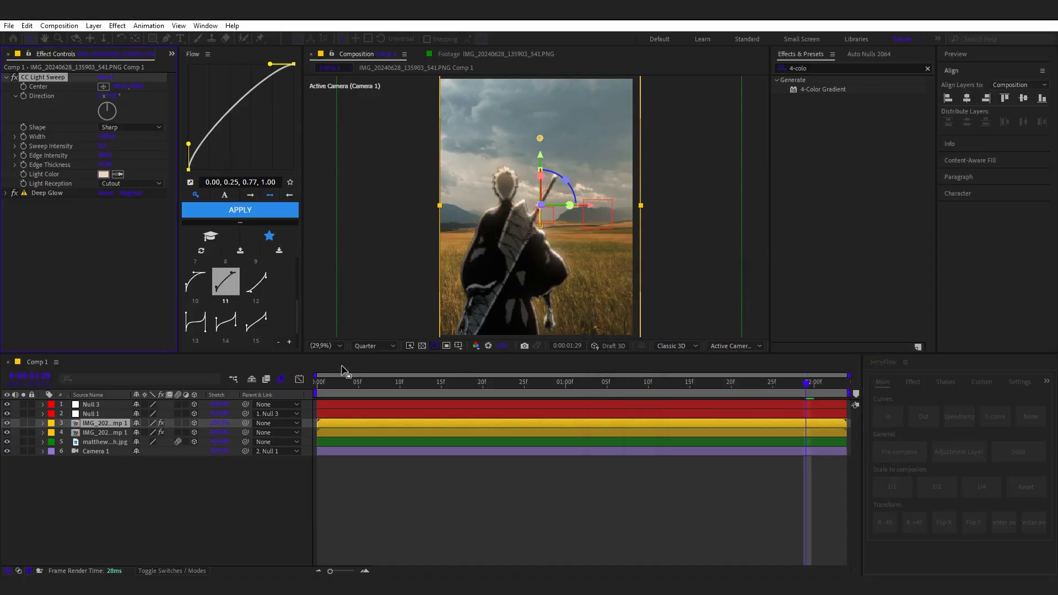
Check the rim light at Full preview resolution and return the preview to Quarter
{"action": "left_click", "coordinate": [372, 346]}
{"action": "left_click", "coordinate": [366, 365]}
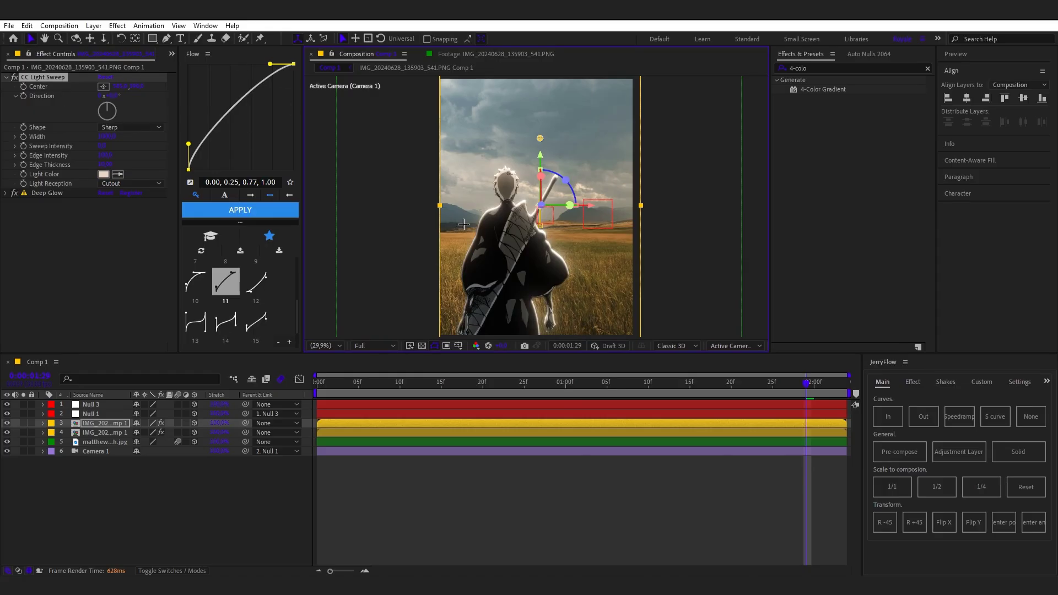
{"action": "left_click", "coordinate": [377, 345]}
{"action": "left_click", "coordinate": [389, 413]}
Return to the first frame and play back the animation with the rim light
{"action": "left_click", "coordinate": [430, 478]}
{"action": "left_click_drag", "start_coordinate": [514, 382], "coordinate": [236, 392]}
{"action": "key", "text": "space"}
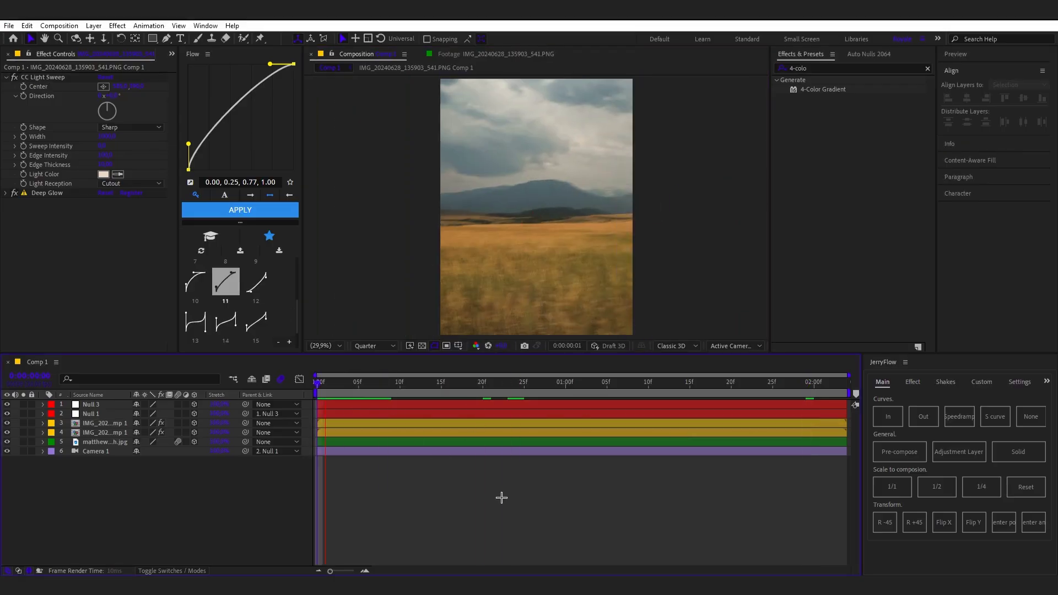
Pre-compose all layers of the composition into Pre-comp 1, moving all attributes into it
{"action": "key", "text": "space"}
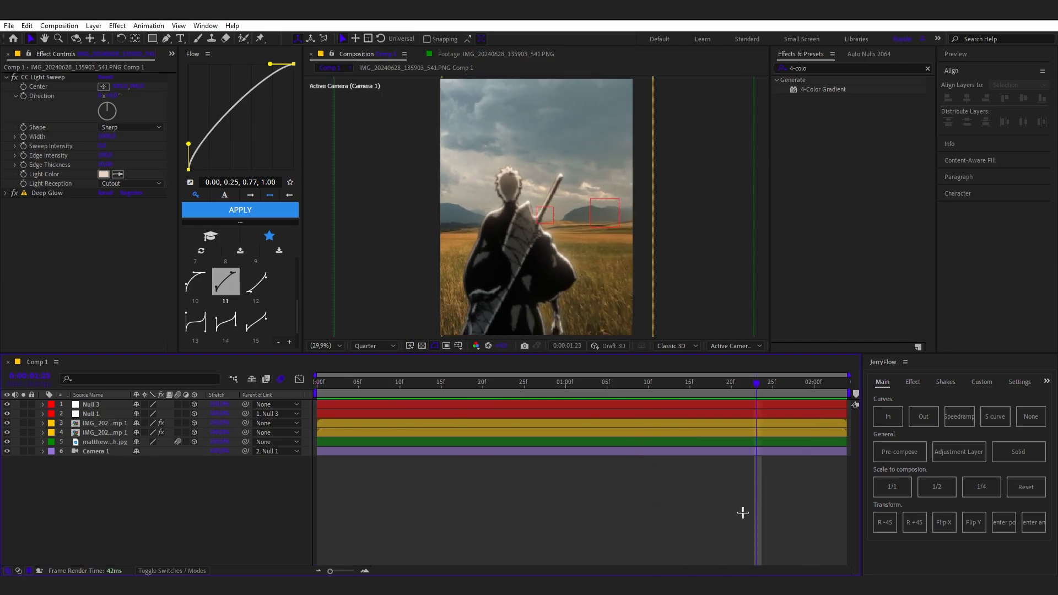
{"action": "key", "text": "ctrl+a"}
{"action": "right_click", "coordinate": [775, 404]}
{"action": "left_click", "coordinate": [799, 342]}
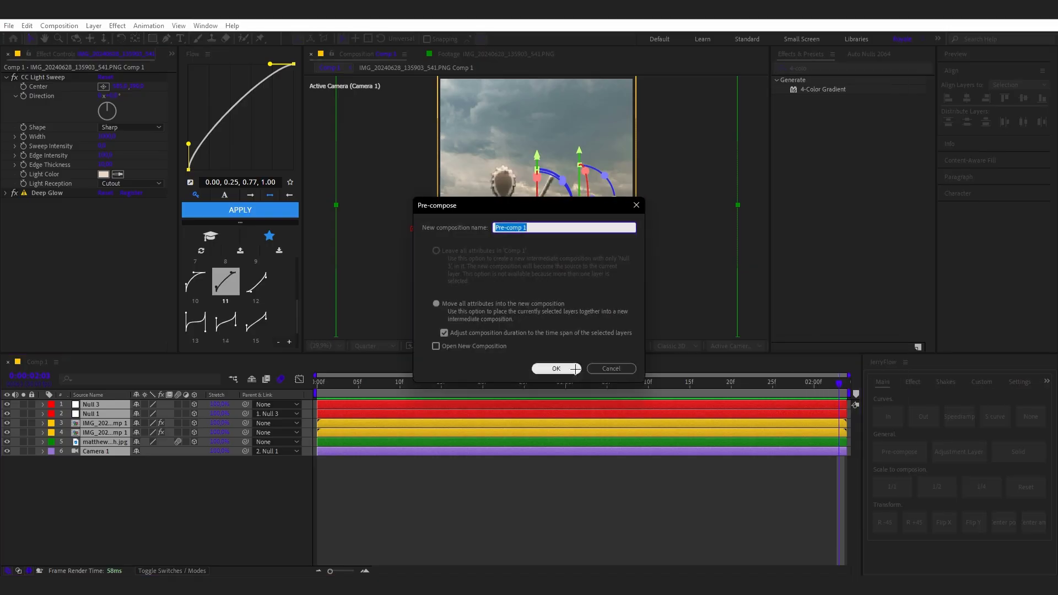
{"action": "left_click", "coordinate": [554, 368]}
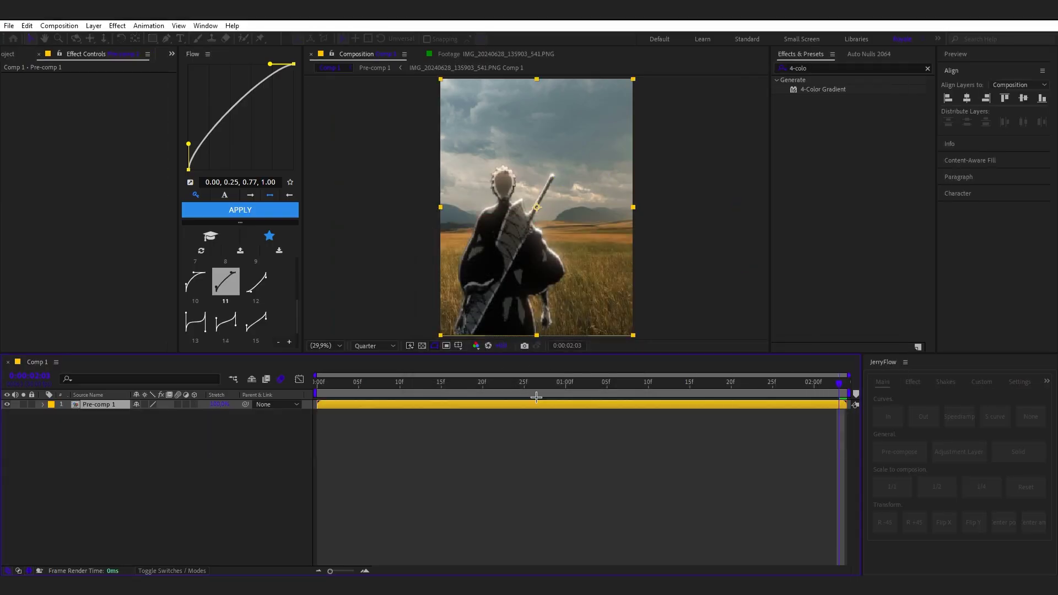
Add a new adjustment layer above the pre-comp from the first frame and preview the animation
{"action": "left_click", "coordinate": [692, 482]}
{"action": "key", "text": "Home"}
{"action": "right_click", "coordinate": [257, 499]}
{"action": "mouse_move", "coordinate": [308, 366]}
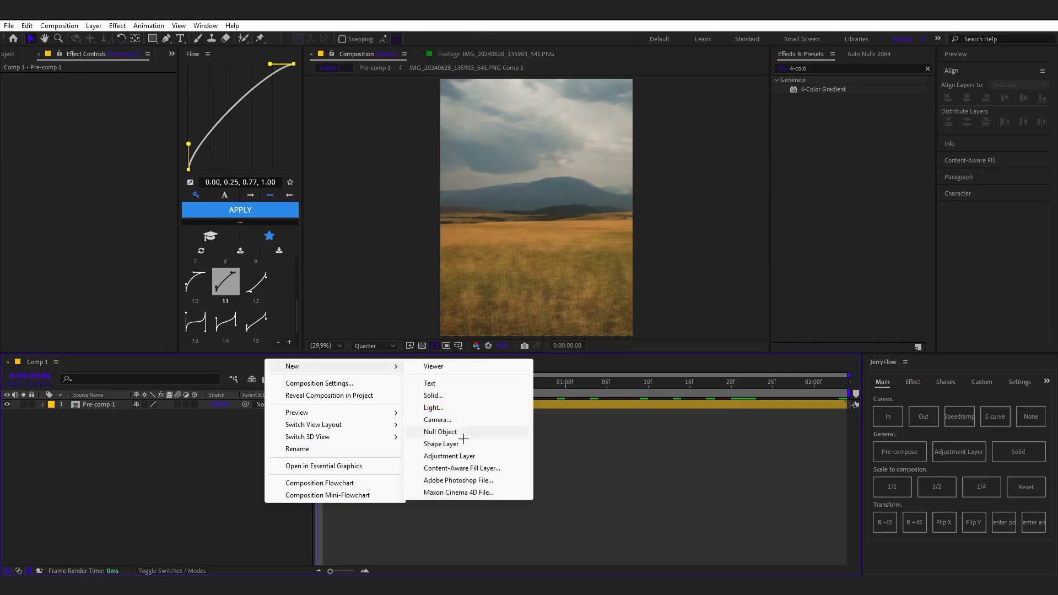
{"action": "left_click", "coordinate": [474, 456]}
{"action": "key", "text": "space"}
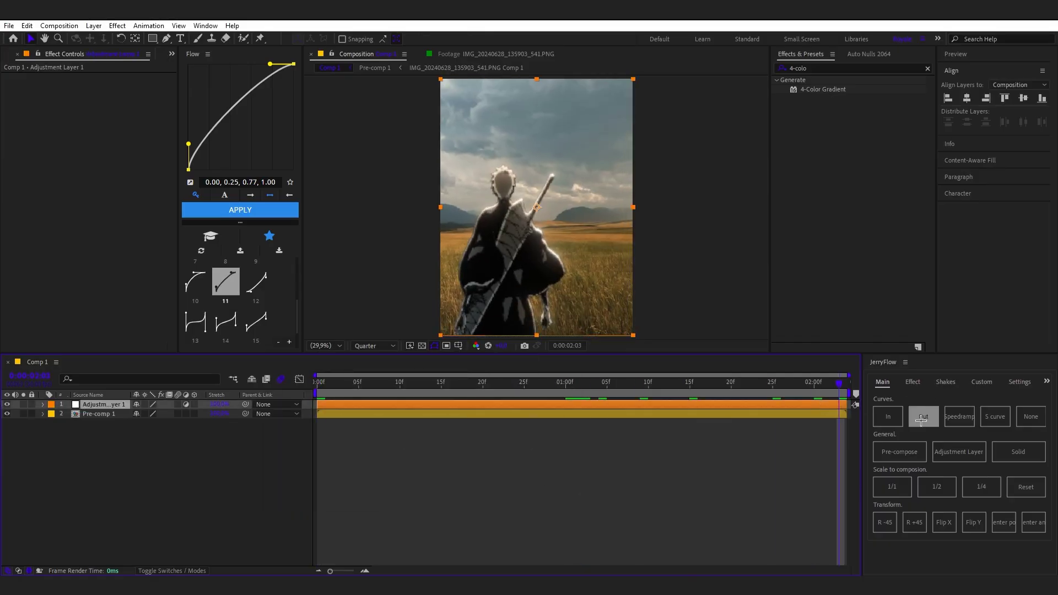
Apply the Looks effect to the adjustment layer and open its look editor
{"action": "key", "text": "ctrl+space"}
{"action": "type", "text": "loo"}
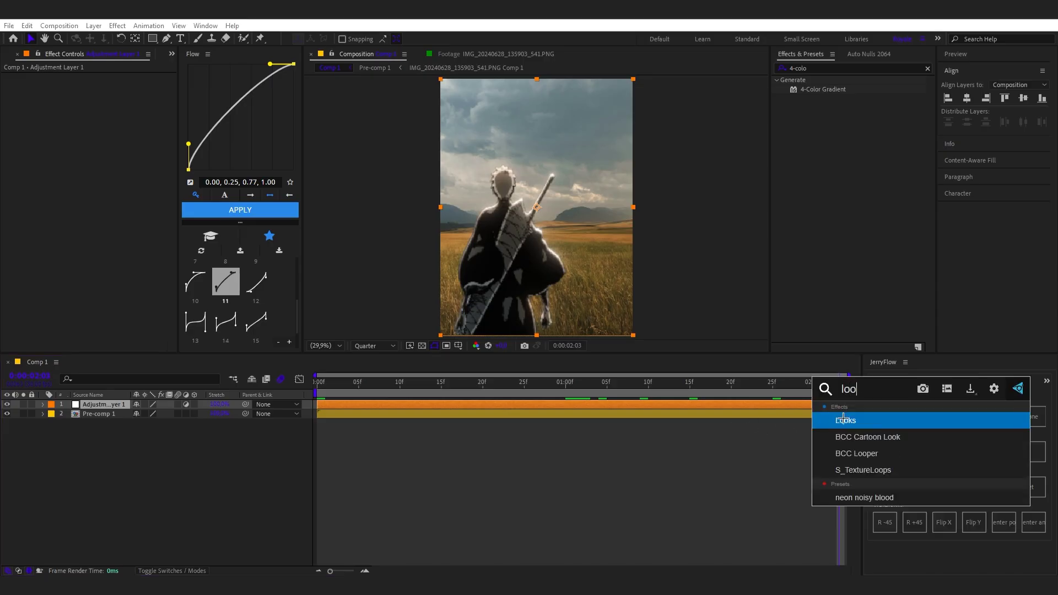
{"action": "left_click", "coordinate": [869, 425]}
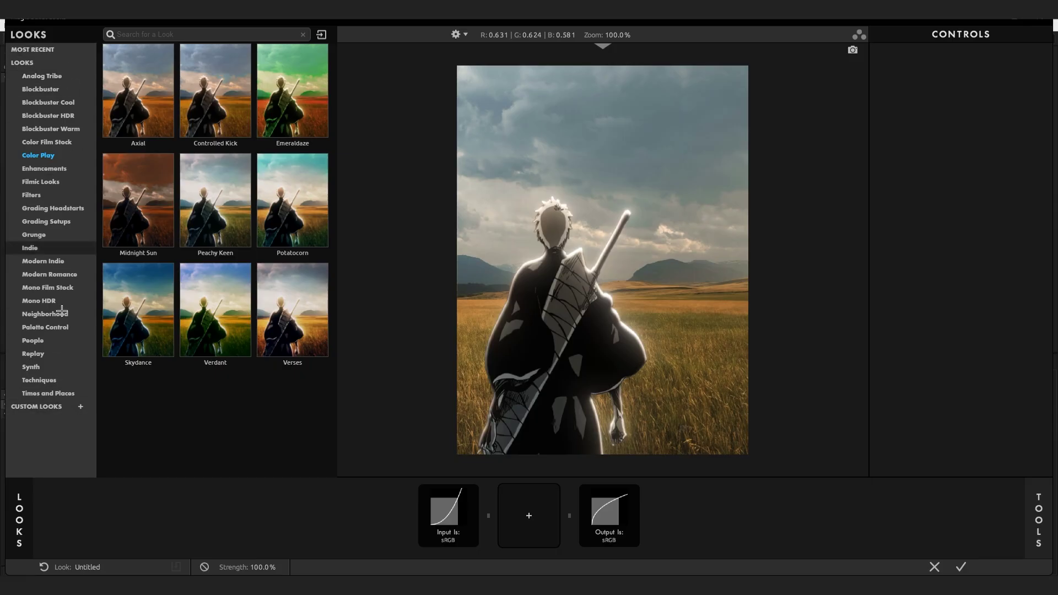
Browse the look categories from Color Film Stock to Times and Places, and compare several Filters looks such as Cat Eye and Day Trip
{"action": "left_click", "coordinate": [47, 144]}
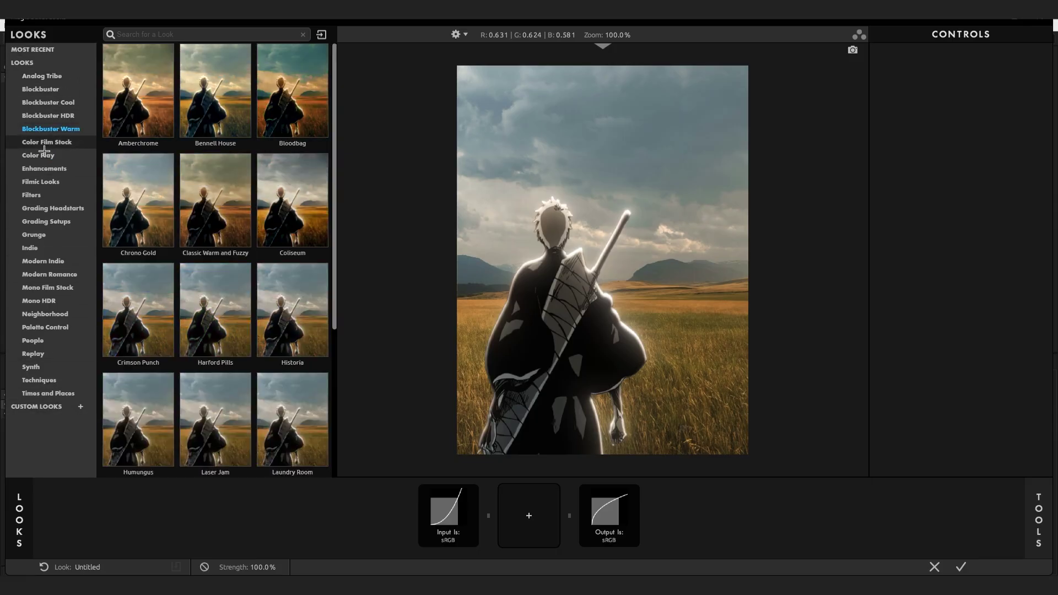
{"action": "left_click", "coordinate": [45, 168]}
{"action": "left_click", "coordinate": [52, 208]}
{"action": "left_click", "coordinate": [47, 287]}
{"action": "left_click", "coordinate": [54, 393]}
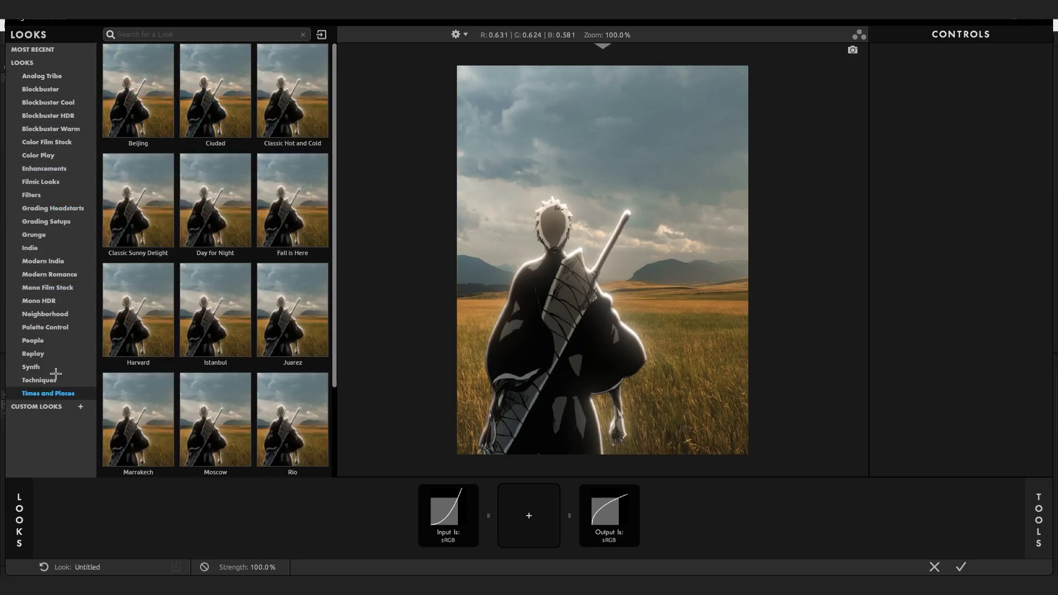
{"action": "left_click", "coordinate": [59, 234]}
{"action": "left_click", "coordinate": [52, 194]}
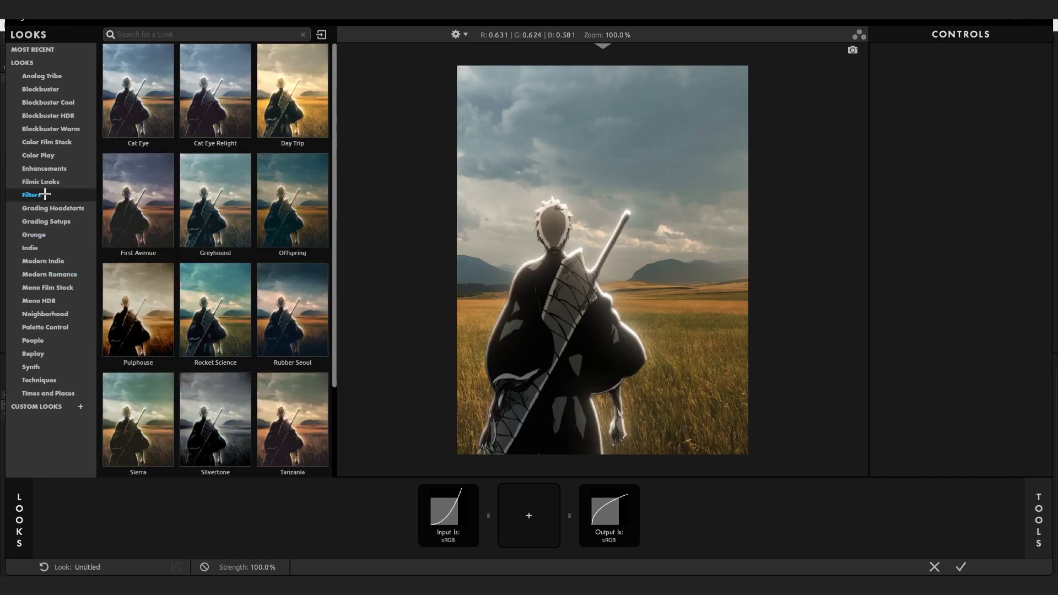
{"action": "left_click", "coordinate": [131, 215]}
{"action": "left_click", "coordinate": [136, 101]}
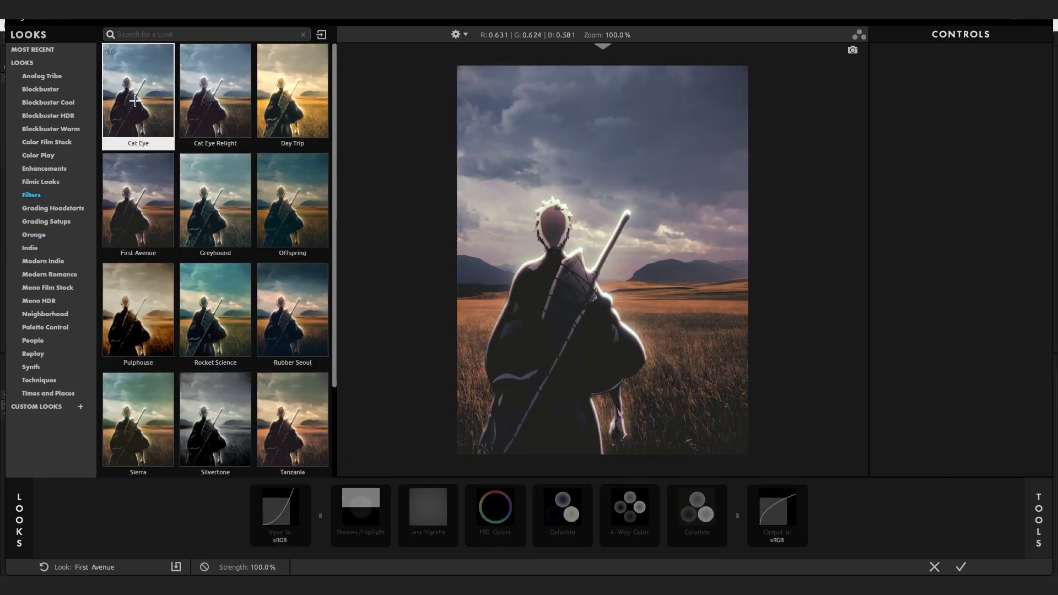
{"action": "left_click", "coordinate": [292, 93]}
{"action": "left_click", "coordinate": [215, 93]}
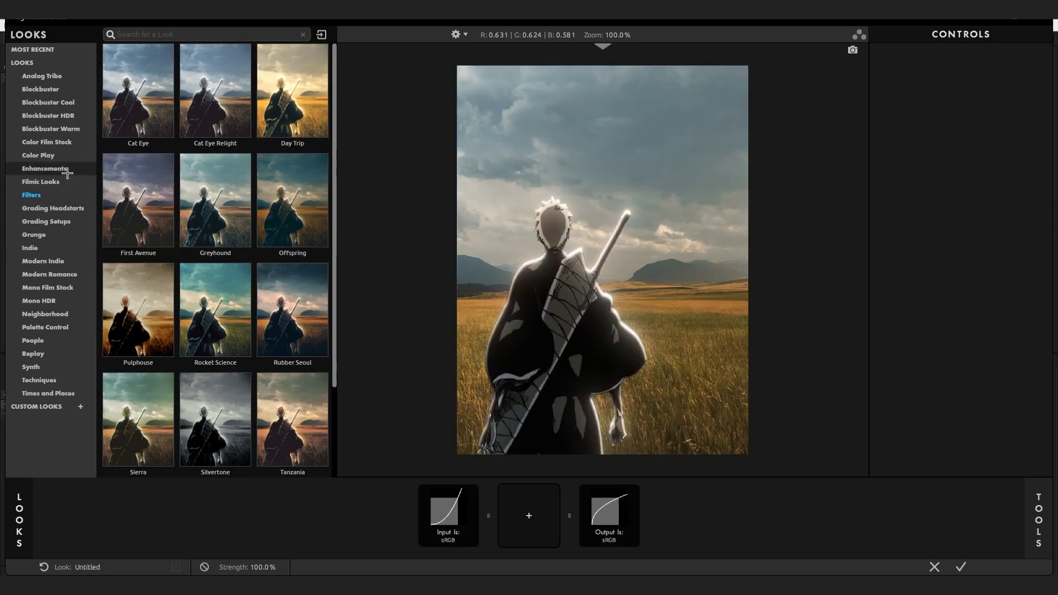
Compare the Enhancements, Color Play, Grading Headstarts and Grading Setups looks with First Avenue and Greyhound from Filters
{"action": "left_click", "coordinate": [66, 180]}
{"action": "left_click", "coordinate": [67, 168]}
{"action": "left_click", "coordinate": [71, 153]}
{"action": "left_click", "coordinate": [59, 210]}
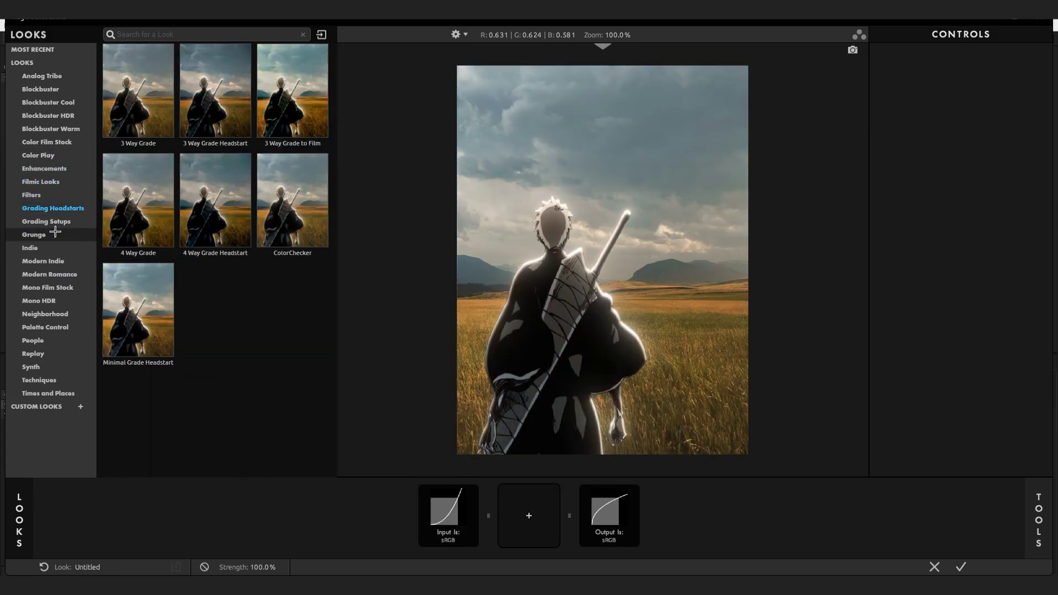
{"action": "left_click", "coordinate": [46, 221]}
{"action": "left_click", "coordinate": [33, 195]}
{"action": "left_click", "coordinate": [138, 229]}
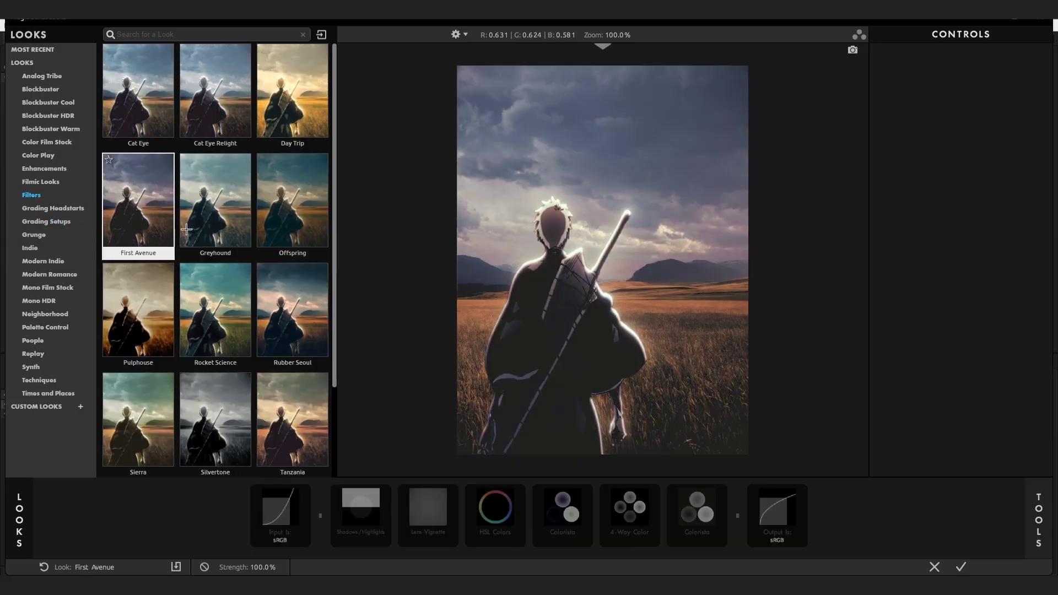
{"action": "left_click", "coordinate": [228, 227]}
{"action": "left_click", "coordinate": [126, 219]}
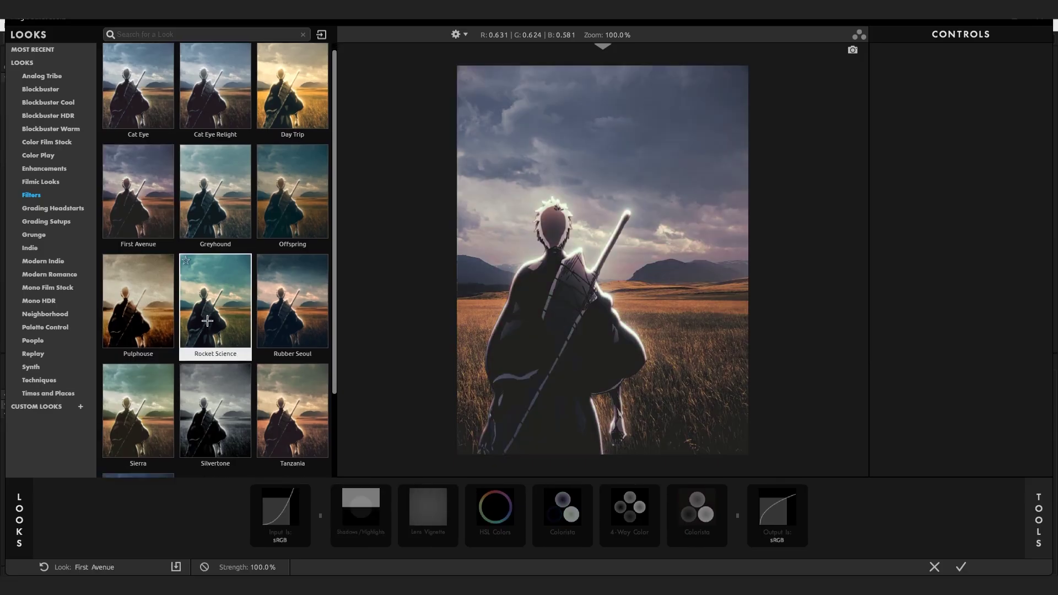
Apply the Too Many SEATACs look from the Filters category and compare it with the Grading Headstarts looks
{"action": "scroll", "coordinate": [215, 298], "scroll_direction": "down", "scroll_amount": 3}
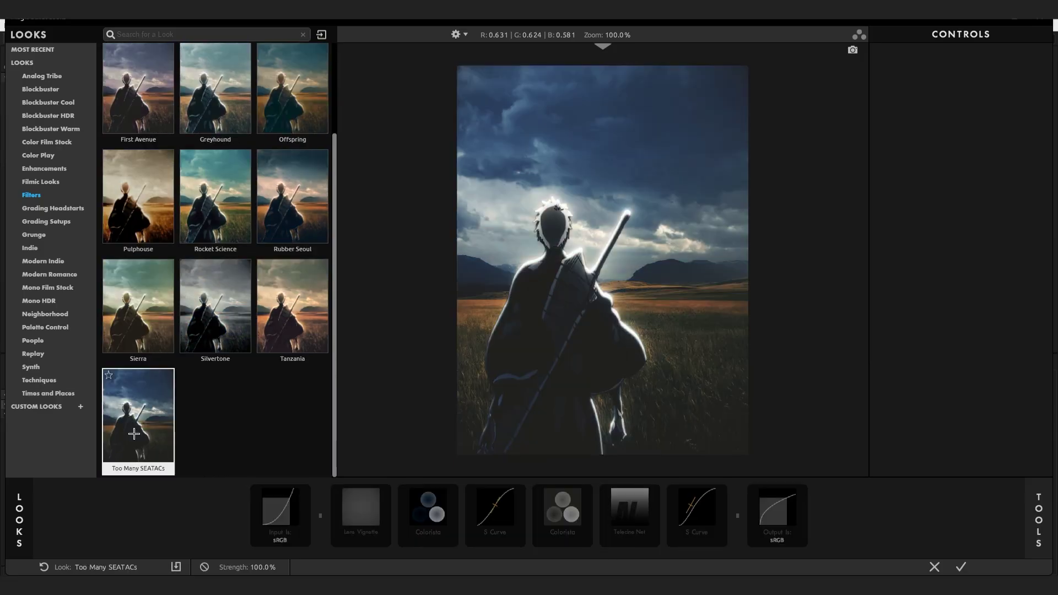
{"action": "left_click", "coordinate": [134, 434]}
{"action": "scroll", "coordinate": [220, 325], "scroll_direction": "up", "scroll_amount": 3}
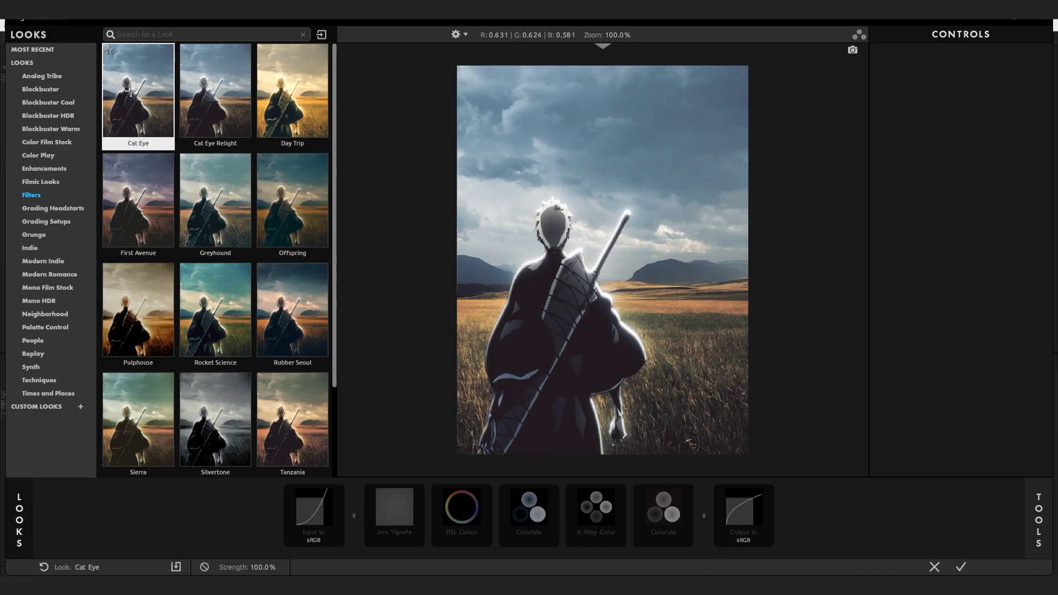
{"action": "left_click", "coordinate": [53, 208]}
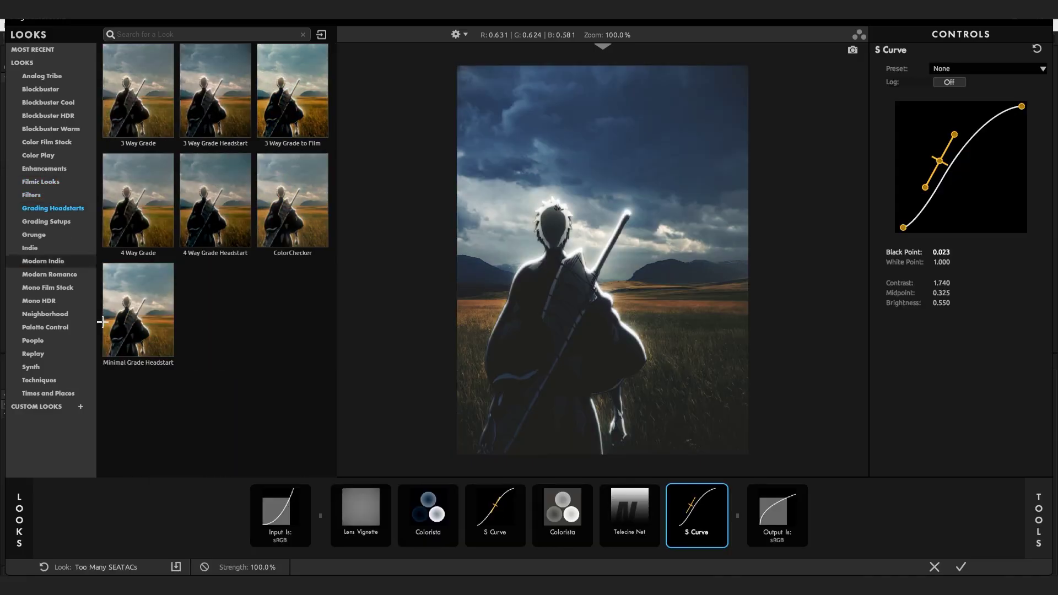
{"action": "left_click", "coordinate": [32, 194]}
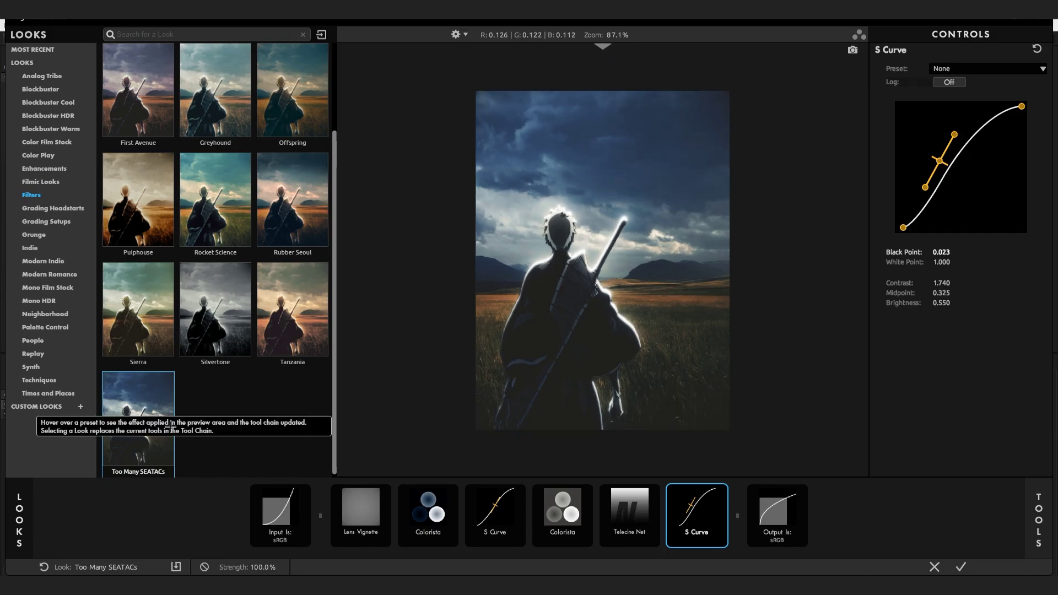
Add the Edge Softness camera tool to the look's tool chain and show its controls
{"action": "left_click", "coordinate": [1039, 520]}
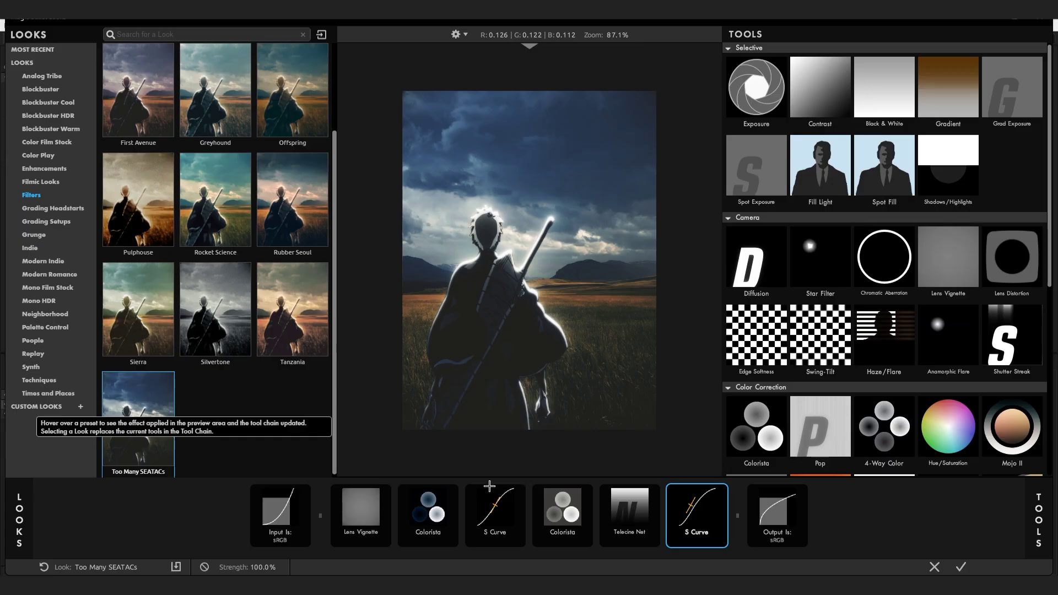
{"action": "left_click", "coordinate": [754, 337]}
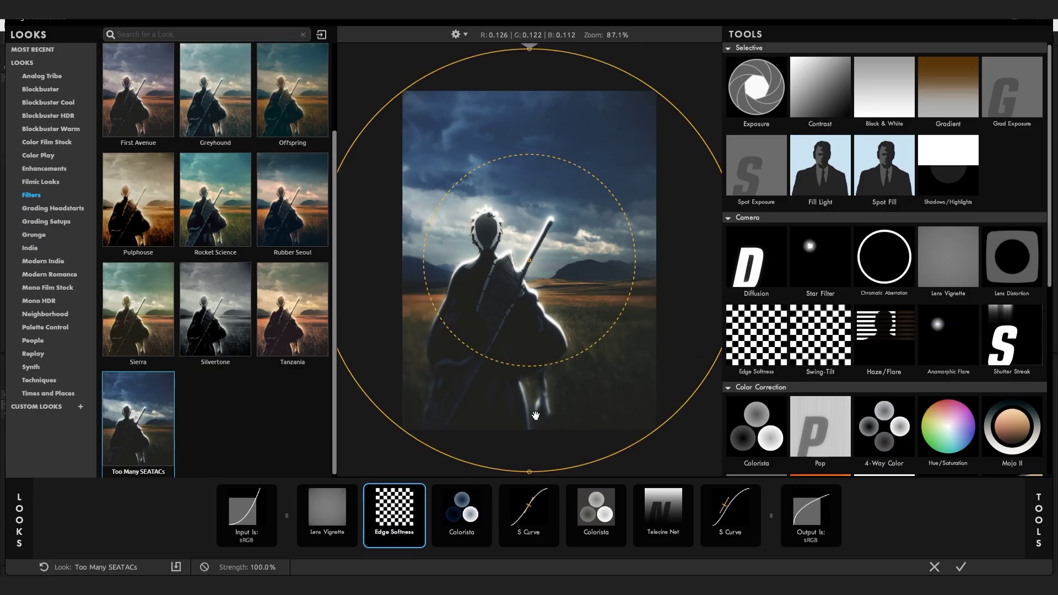
{"action": "left_click", "coordinate": [394, 518]}
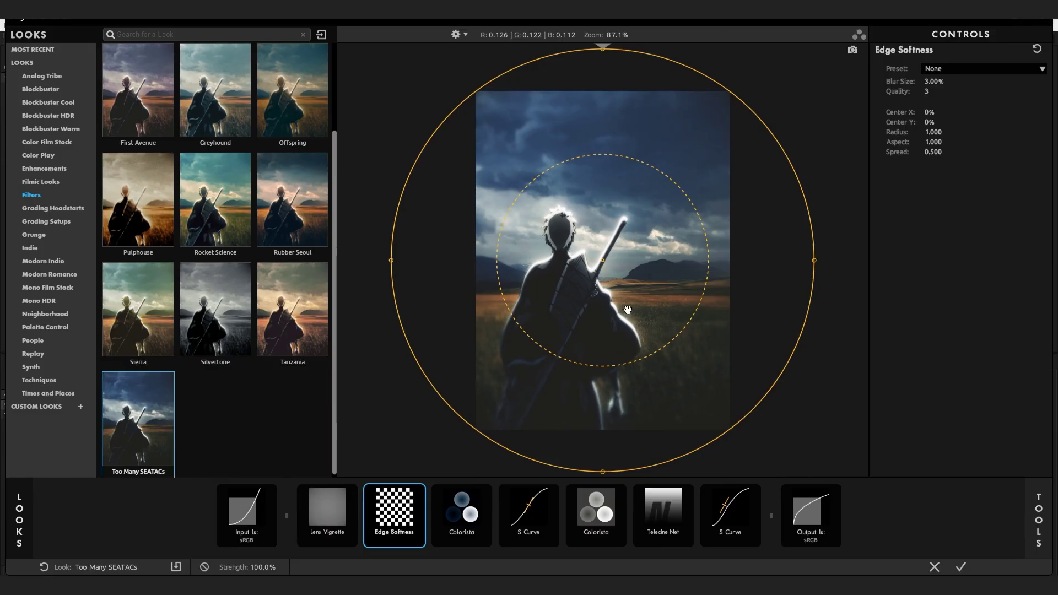
Stretch the Edge Softness ellipse vertically around the character to a radius of about 1.56 and an aspect of about 0.64
{"action": "scroll", "coordinate": [612, 479], "scroll_direction": "down", "scroll_amount": 3}
{"action": "left_click_drag", "start_coordinate": [602, 419], "coordinate": [597, 520]}
{"action": "left_click_drag", "start_coordinate": [594, 473], "coordinate": [597, 505]}
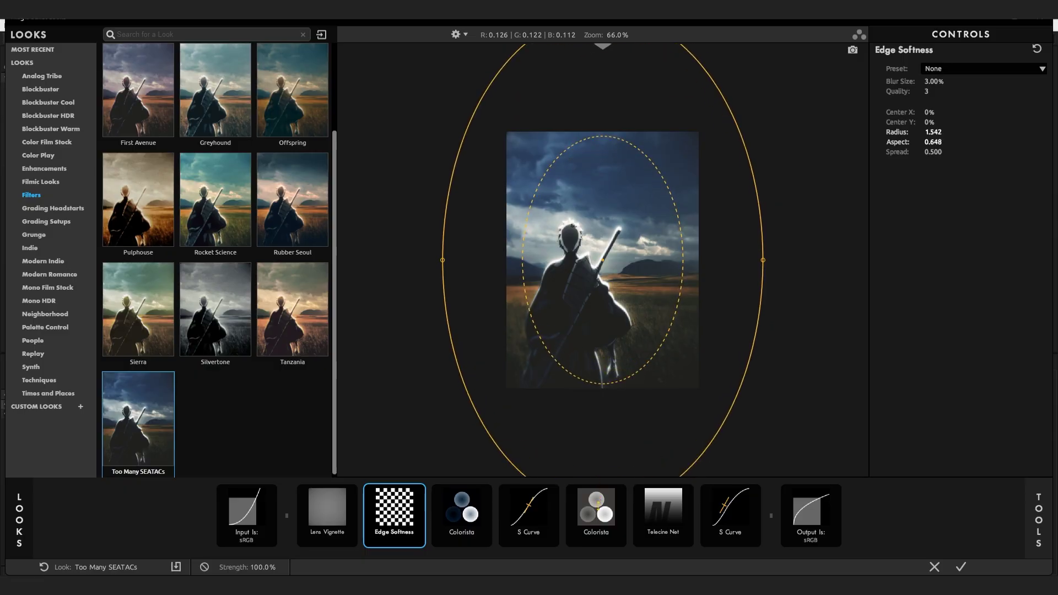
{"action": "scroll", "coordinate": [549, 341], "scroll_direction": "up", "scroll_amount": 2}
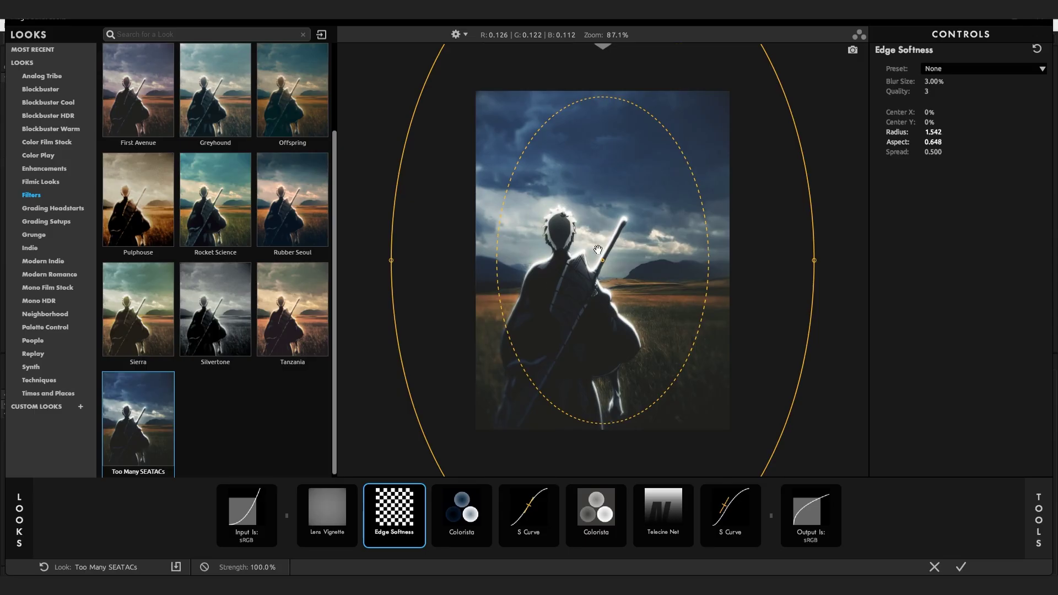
{"action": "scroll", "coordinate": [635, 365], "scroll_direction": "down", "scroll_amount": 3}
{"action": "left_click_drag", "start_coordinate": [596, 425], "coordinate": [603, 590]}
{"action": "scroll", "coordinate": [586, 301], "scroll_direction": "up", "scroll_amount": 3}
{"action": "scroll", "coordinate": [586, 301], "scroll_direction": "up", "scroll_amount": 2}
{"action": "scroll", "coordinate": [606, 412], "scroll_direction": "down", "scroll_amount": 3}
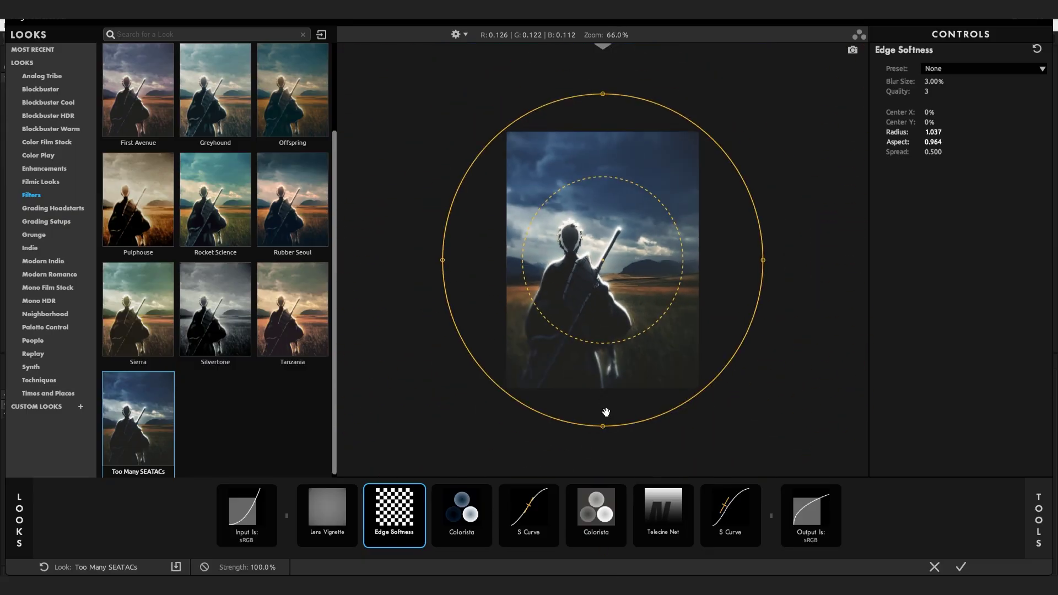
{"action": "left_click_drag", "start_coordinate": [603, 427], "coordinate": [600, 505]}
Insert the Haze/Flare tool between Edge Softness and Colorista with the Soft Spill preset
{"action": "left_click", "coordinate": [1009, 516]}
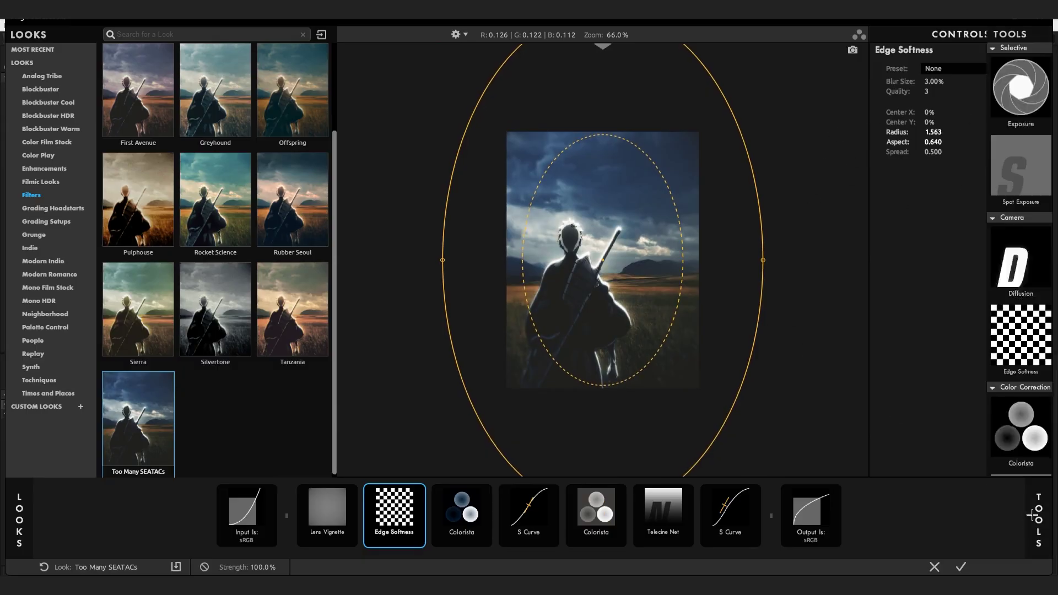
{"action": "left_click_drag", "start_coordinate": [884, 337], "coordinate": [457, 508]}
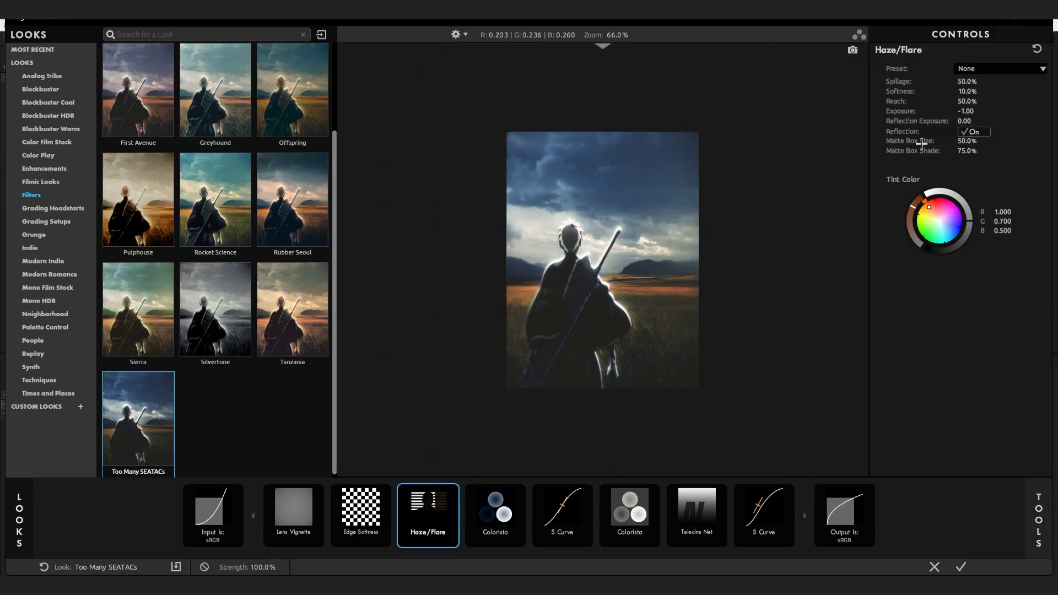
{"action": "left_click", "coordinate": [983, 69]}
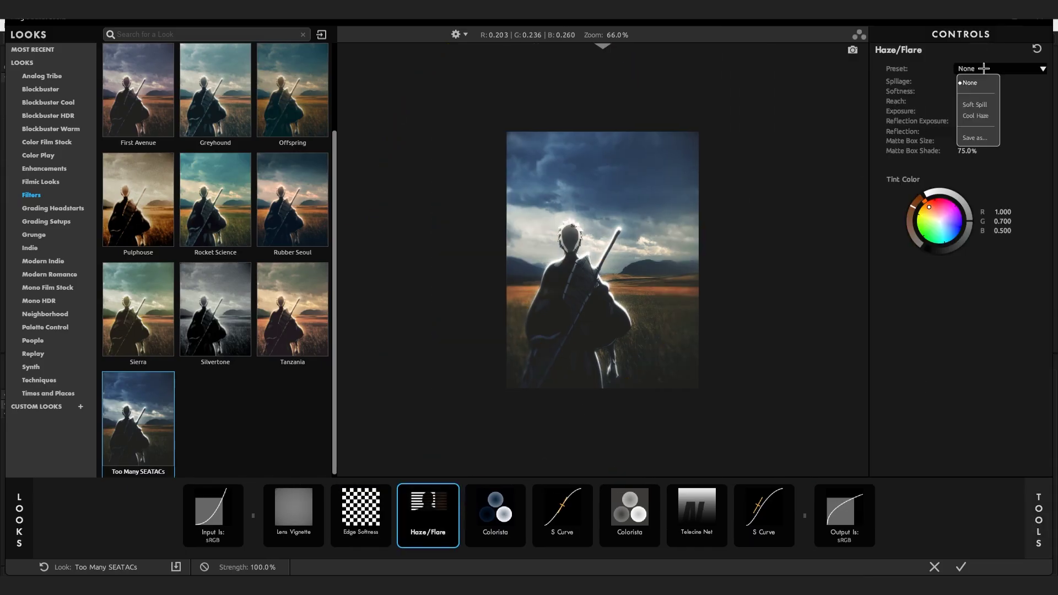
{"action": "left_click", "coordinate": [978, 102]}
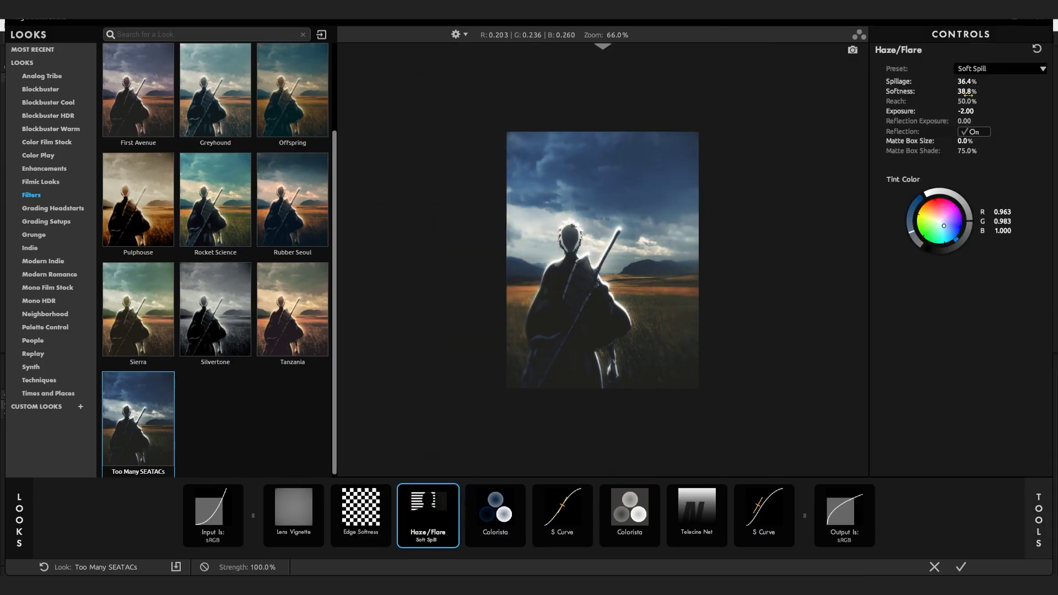
Set the Haze/Flare spillage to 43.1% and softness to 20.3%, and tint it warm yellow at R 1.111, G 1.035, B 0.701
{"action": "mouse_move", "coordinate": [968, 95]}
{"action": "left_mouse_down"}
{"action": "mouse_move", "coordinate": [948, 95]}
{"action": "mouse_move", "coordinate": [984, 81]}
{"action": "mouse_move", "coordinate": [970, 81]}
{"action": "left_mouse_up"}
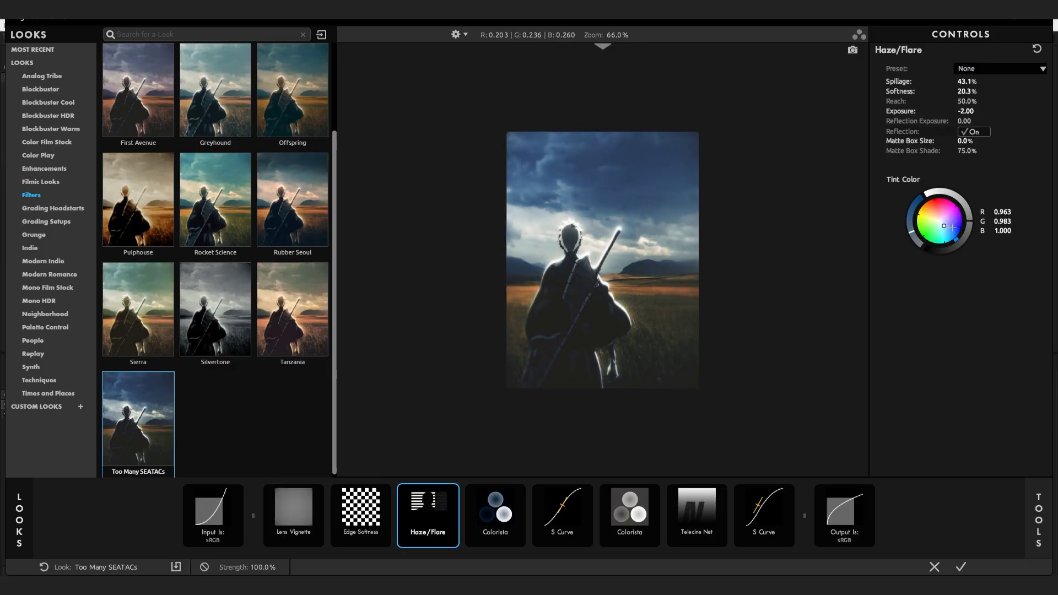
{"action": "mouse_move", "coordinate": [943, 225]}
{"action": "left_mouse_down"}
{"action": "mouse_move", "coordinate": [929, 213]}
{"action": "mouse_move", "coordinate": [967, 230]}
{"action": "mouse_move", "coordinate": [969, 216]}
{"action": "mouse_move", "coordinate": [911, 209]}
{"action": "left_mouse_up"}
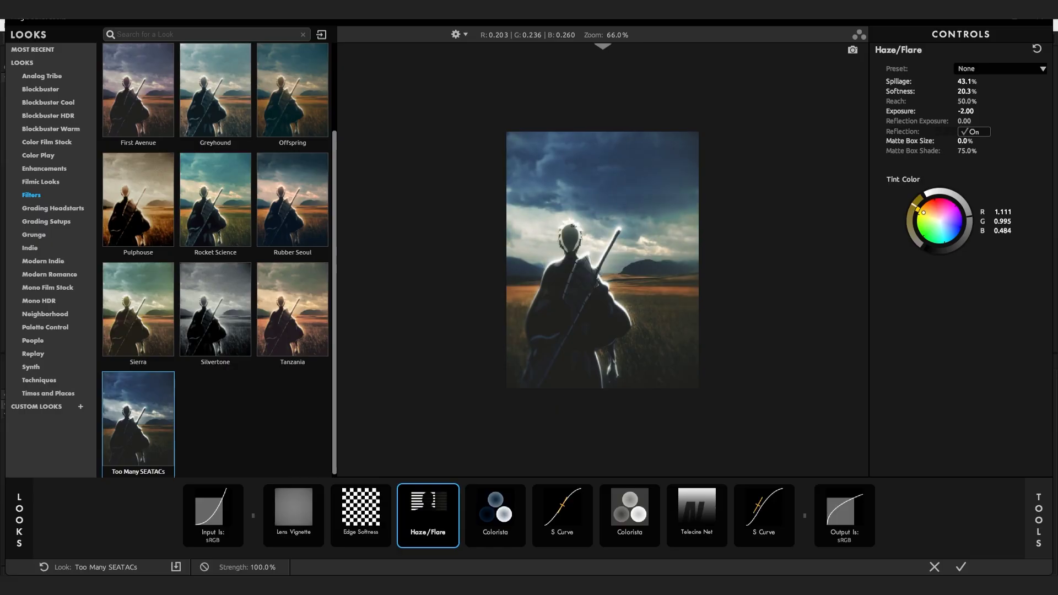
{"action": "scroll", "coordinate": [654, 306], "scroll_direction": "up", "scroll_amount": 3}
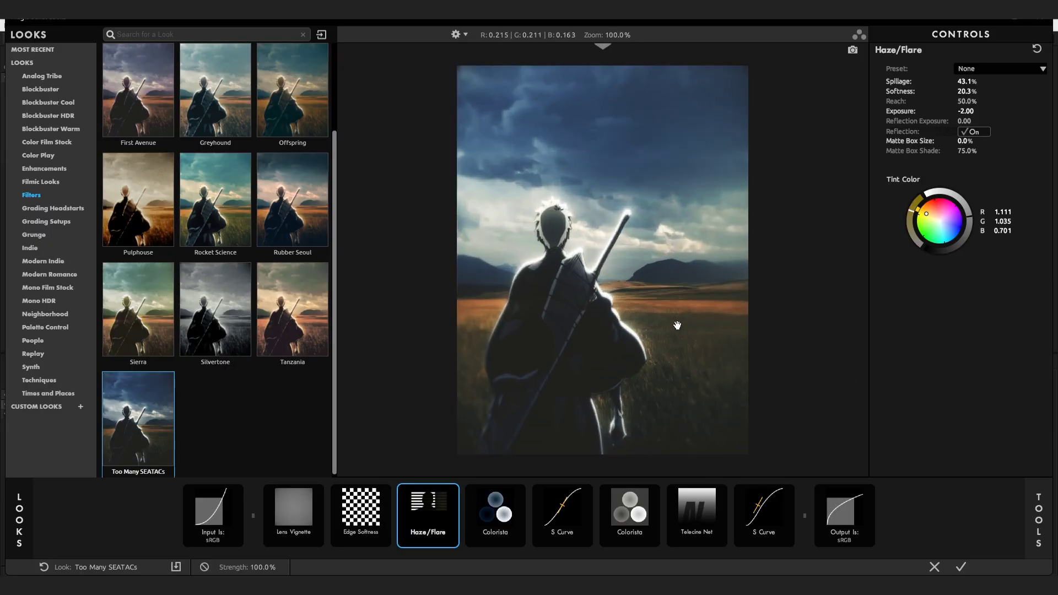
Add a second Telecine Net film tool after the last S Curve in the tool chain
{"action": "left_click", "coordinate": [1039, 520]}
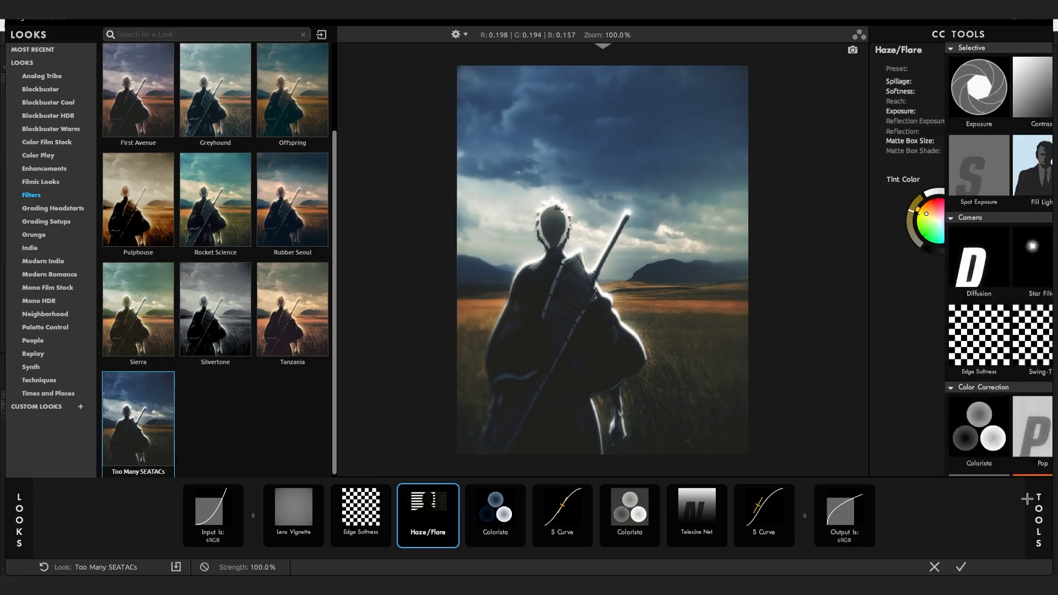
{"action": "scroll", "coordinate": [827, 358], "scroll_direction": "down", "scroll_amount": 5}
{"action": "scroll", "coordinate": [851, 363], "scroll_direction": "down", "scroll_amount": 5}
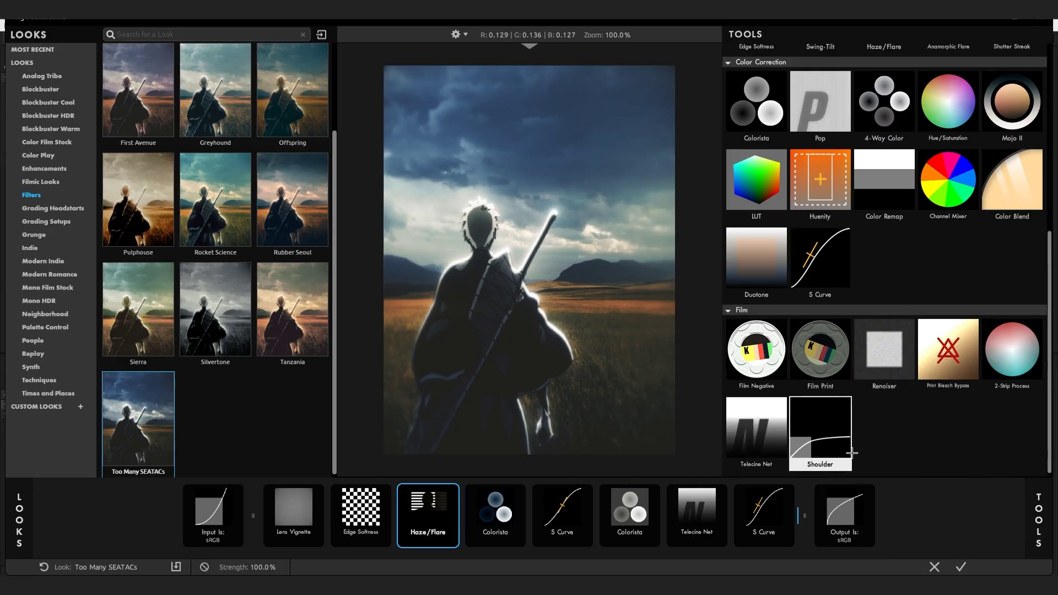
{"action": "double_click", "coordinate": [761, 434]}
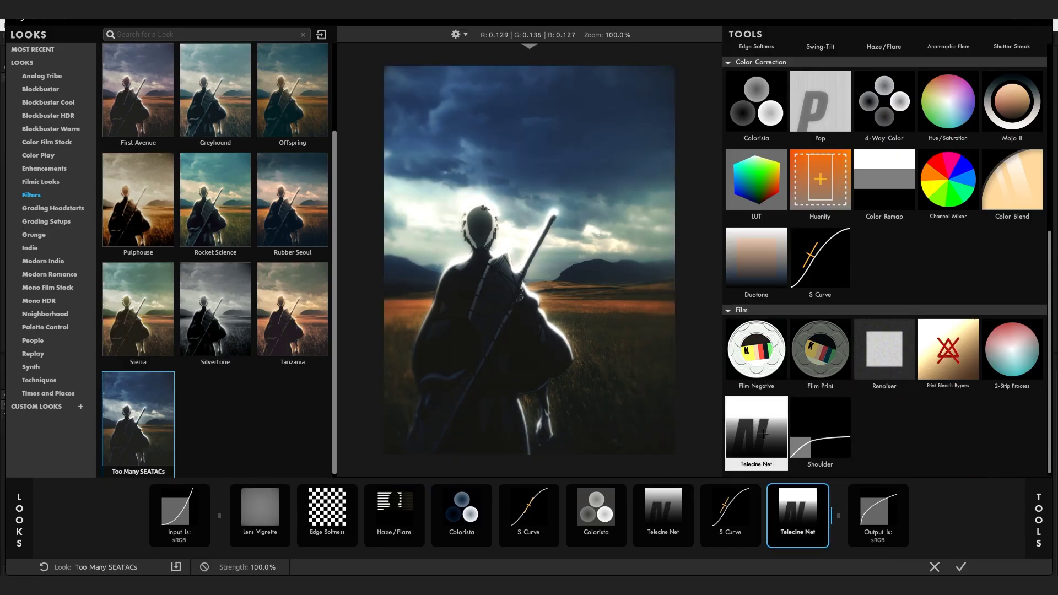
Remove the second Telecine Net tool from the end of the tool chain and apply the look to the adjustment layer
{"action": "left_click", "coordinate": [793, 519]}
{"action": "key", "text": "Delete"}
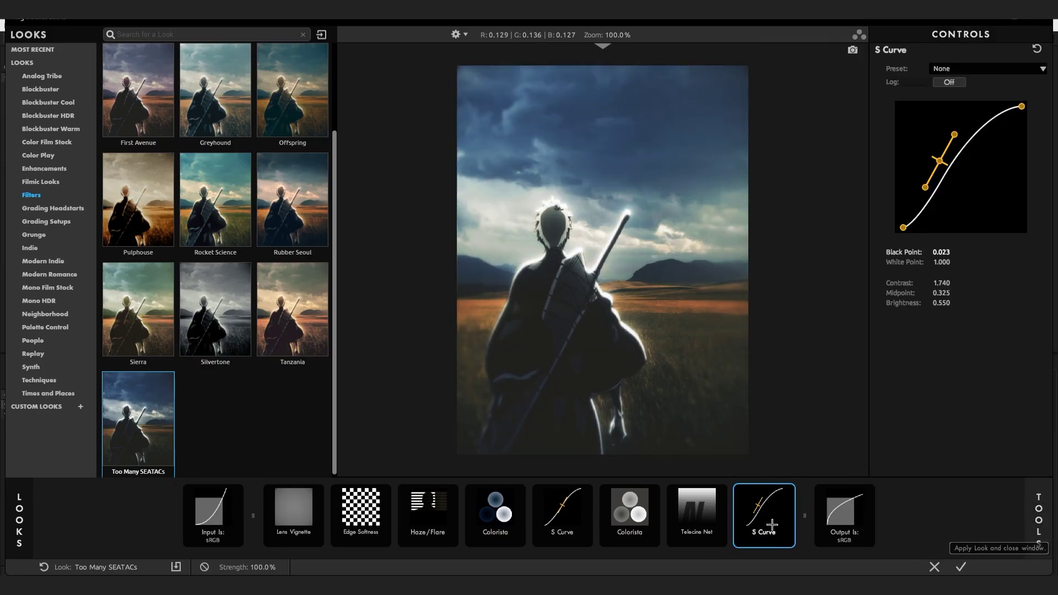
{"action": "scroll", "coordinate": [676, 323], "scroll_direction": "down", "scroll_amount": 5}
{"action": "scroll", "coordinate": [696, 331], "scroll_direction": "up", "scroll_amount": 4}
{"action": "scroll", "coordinate": [703, 336], "scroll_direction": "up", "scroll_amount": 1}
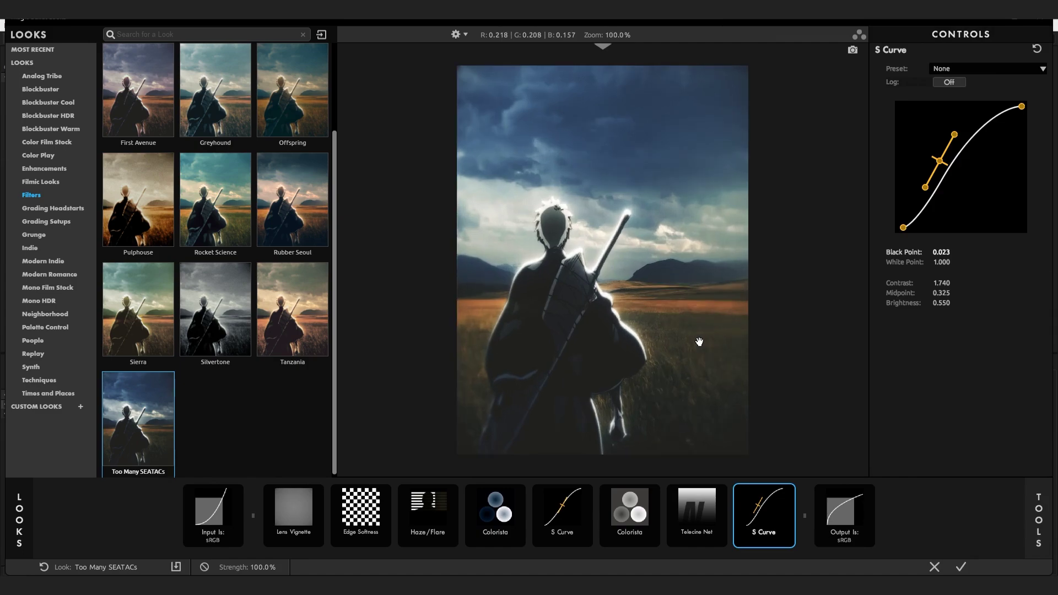
{"action": "left_click", "coordinate": [959, 565]}
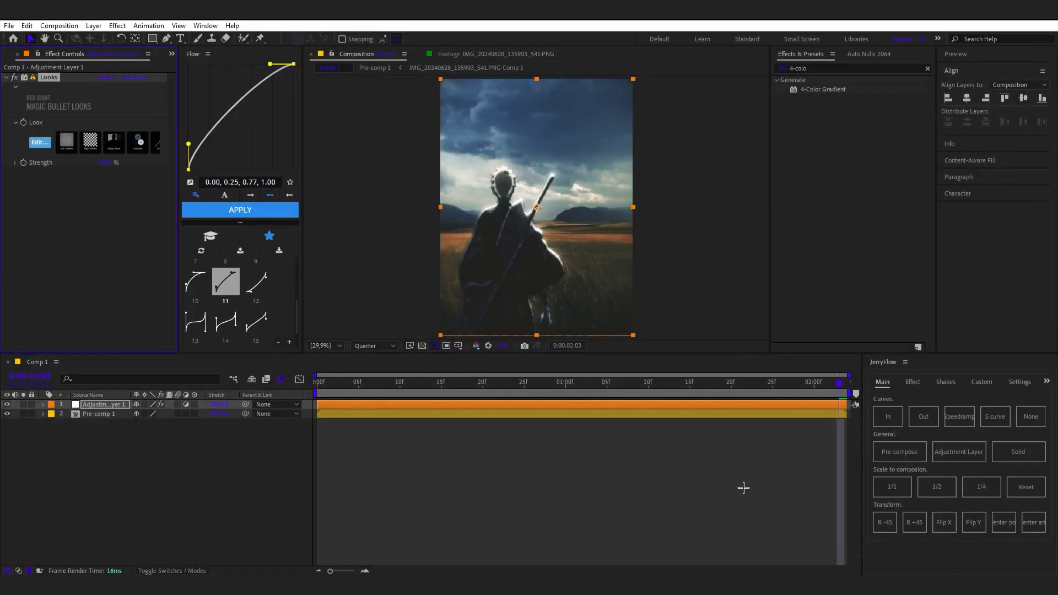
Play back the graded composition and inspect its final frames at Full preview resolution
{"action": "left_click", "coordinate": [750, 471]}
{"action": "key", "text": "space"}
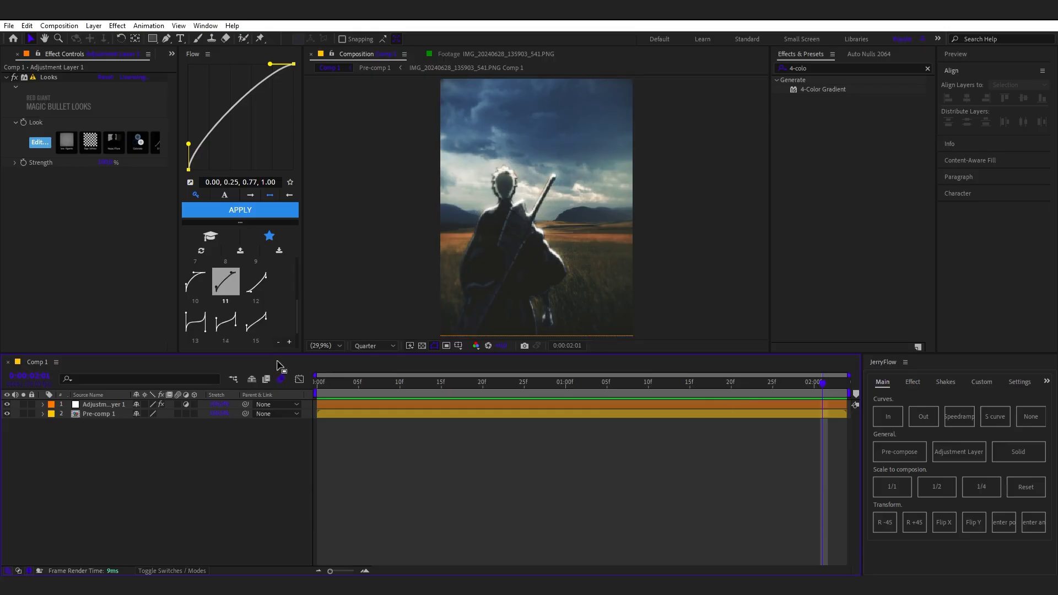
{"action": "left_click", "coordinate": [381, 346]}
{"action": "left_click", "coordinate": [368, 372]}
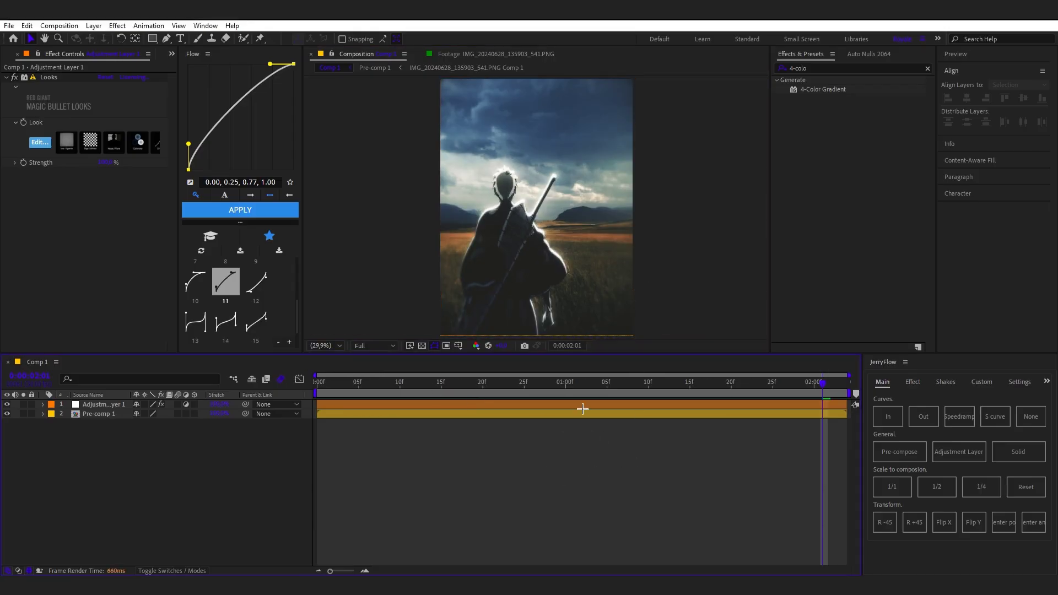
{"action": "left_click_drag", "start_coordinate": [597, 381], "coordinate": [859, 407]}
{"action": "left_click", "coordinate": [385, 344]}
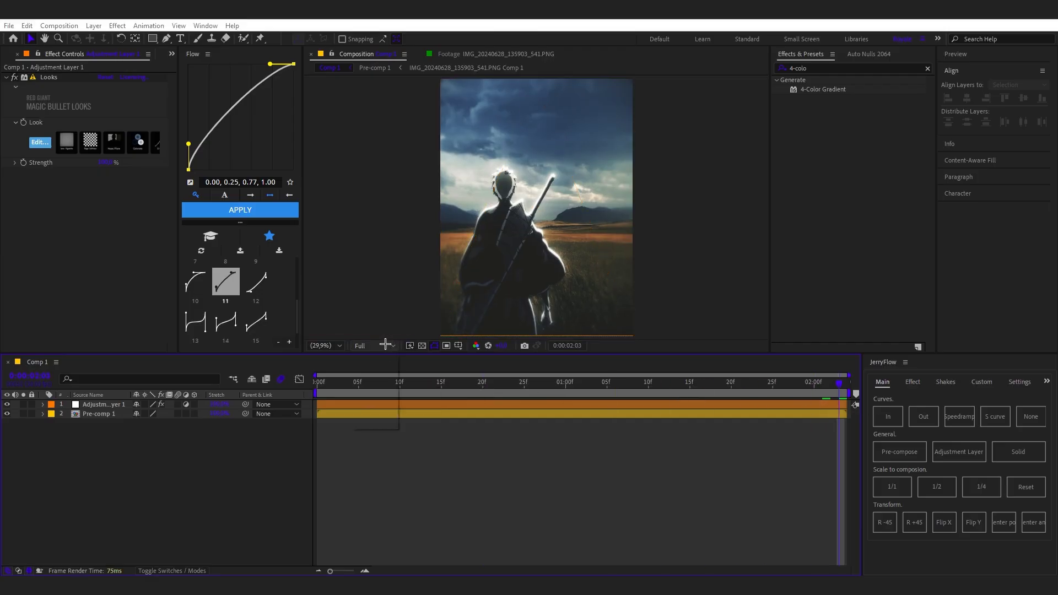
Return the preview resolution to Quarter and play back the finished camera animation
{"action": "left_click", "coordinate": [385, 345]}
{"action": "left_click", "coordinate": [353, 407]}
{"action": "key", "text": "space"}
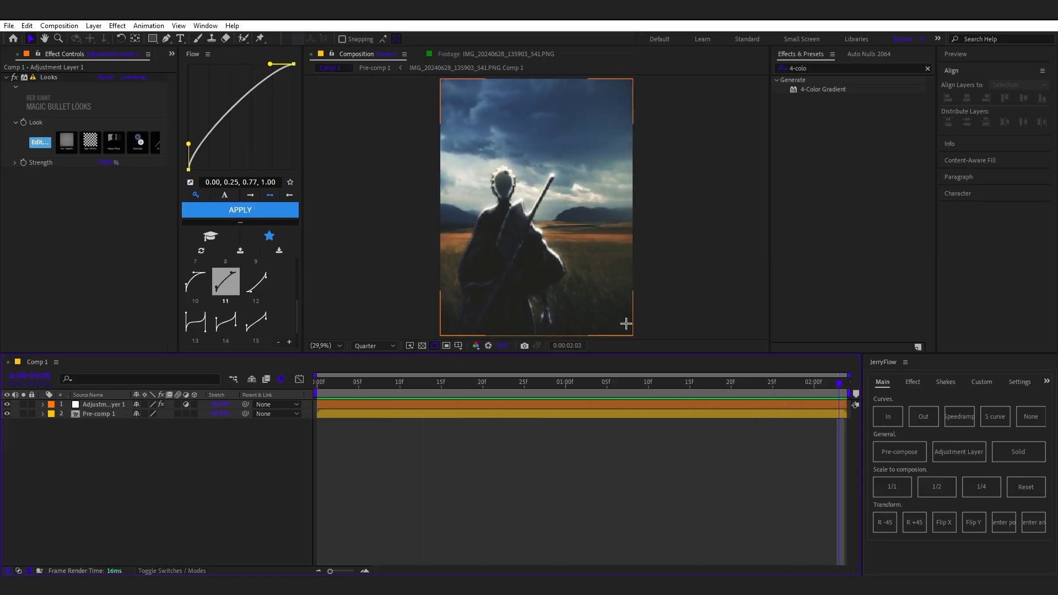
{"action": "left_click_drag", "start_coordinate": [606, 383], "coordinate": [326, 469]}
{"action": "key", "text": "space"}
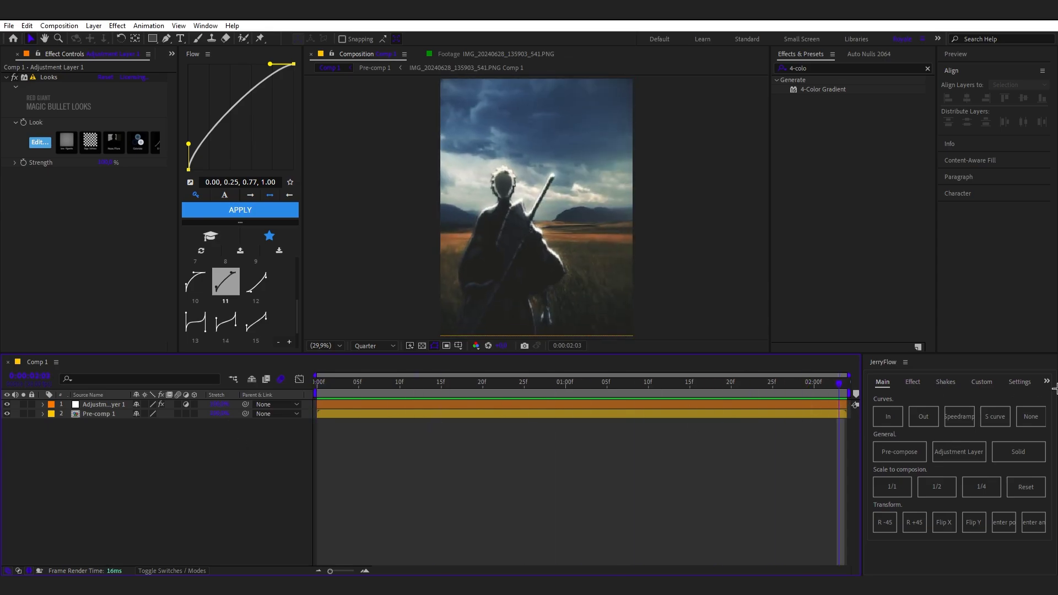
{"action": "right_click", "coordinate": [694, 454]}
{"action": "left_click", "coordinate": [607, 492]}
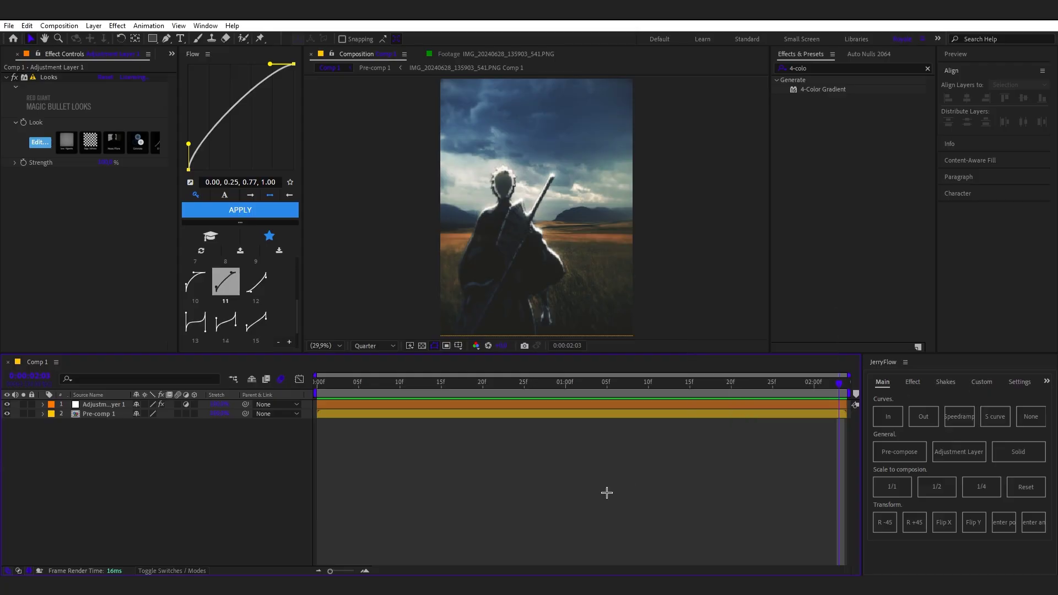